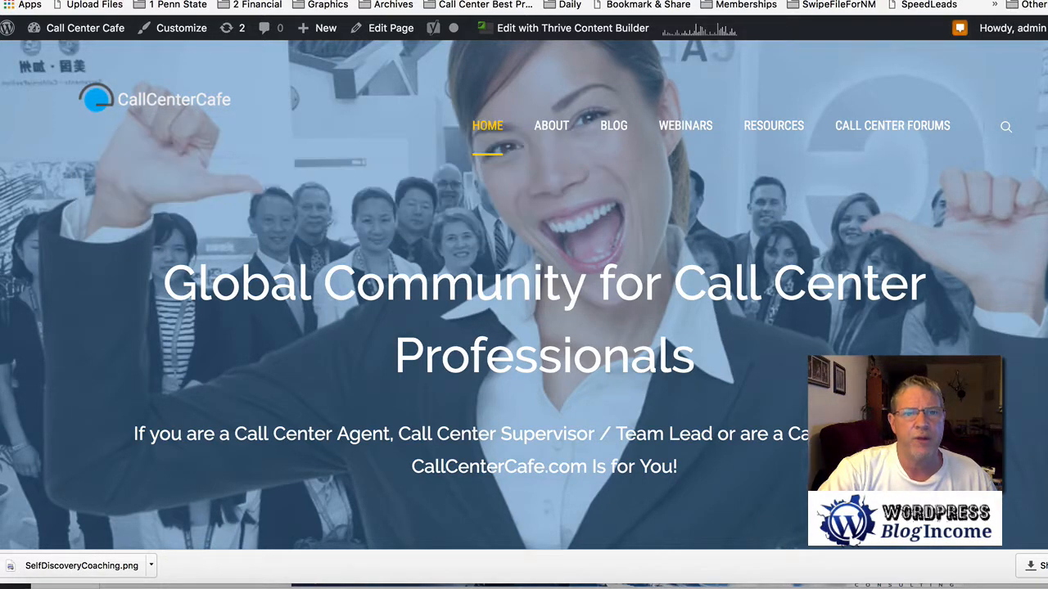
# - Switch to the Thrive Leads dashboard and review the impressions and conversion rates of the lead groups
pyautogui.click(426, 1)
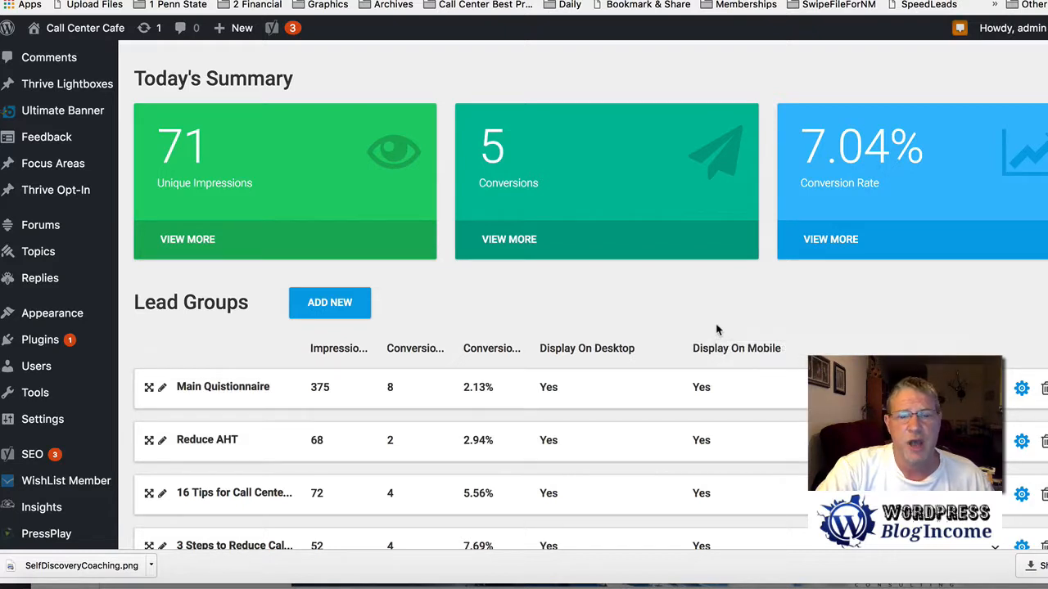
pyautogui.scroll(-1, 716, 329)
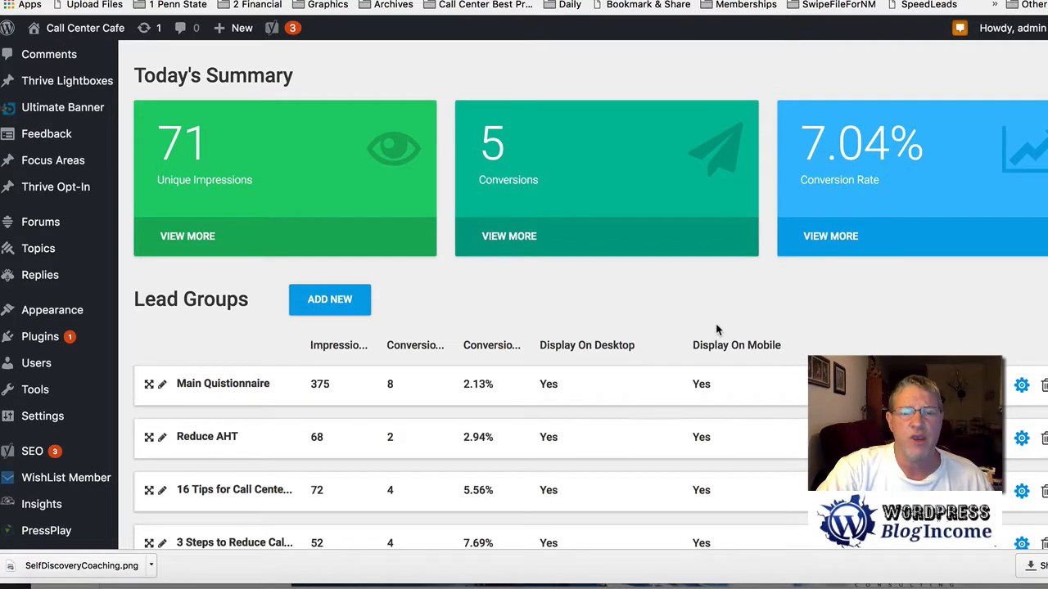
pyautogui.scroll(-2, 716, 330)
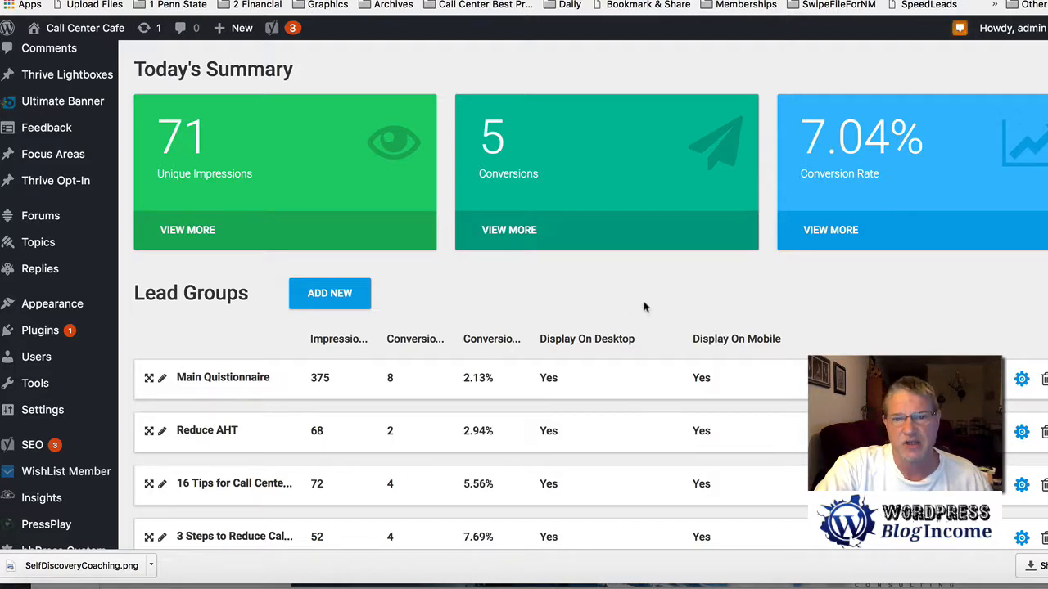
pyautogui.scroll(-3, 455, 397)
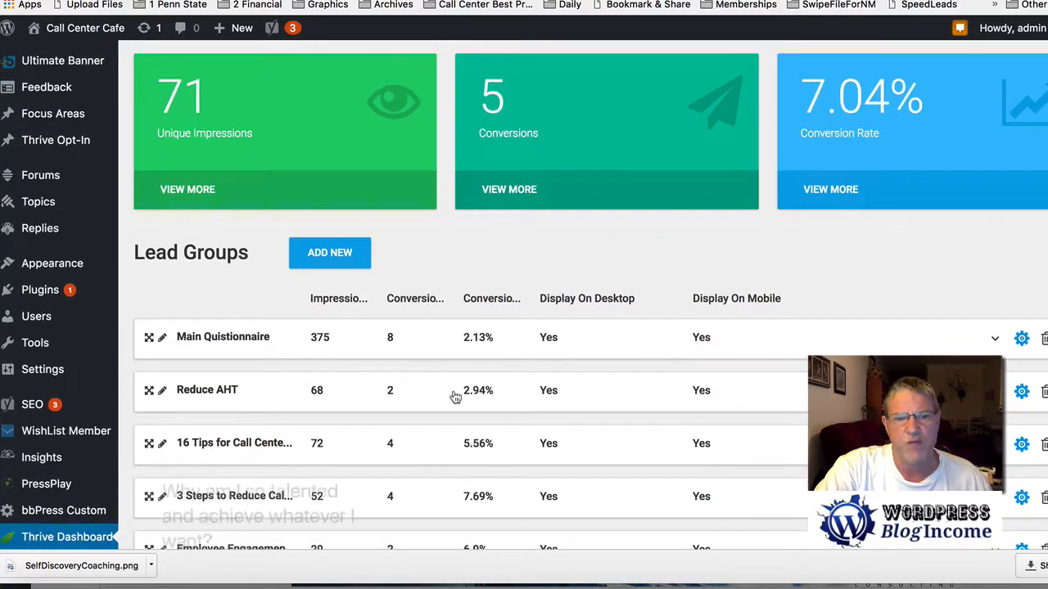
pyautogui.scroll(-2, 455, 397)
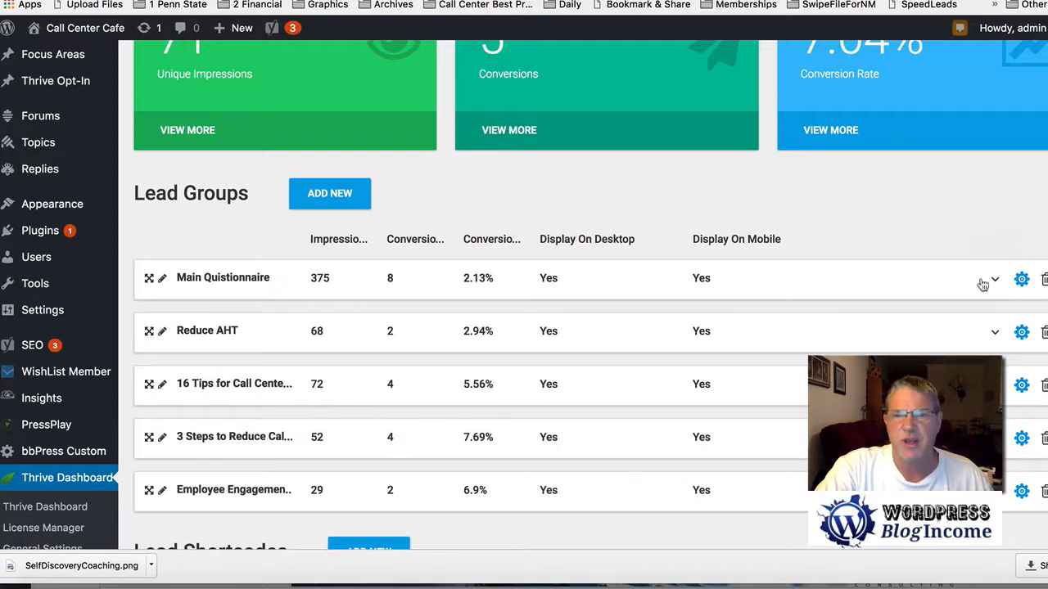
pyautogui.scroll(1, 690, 411)
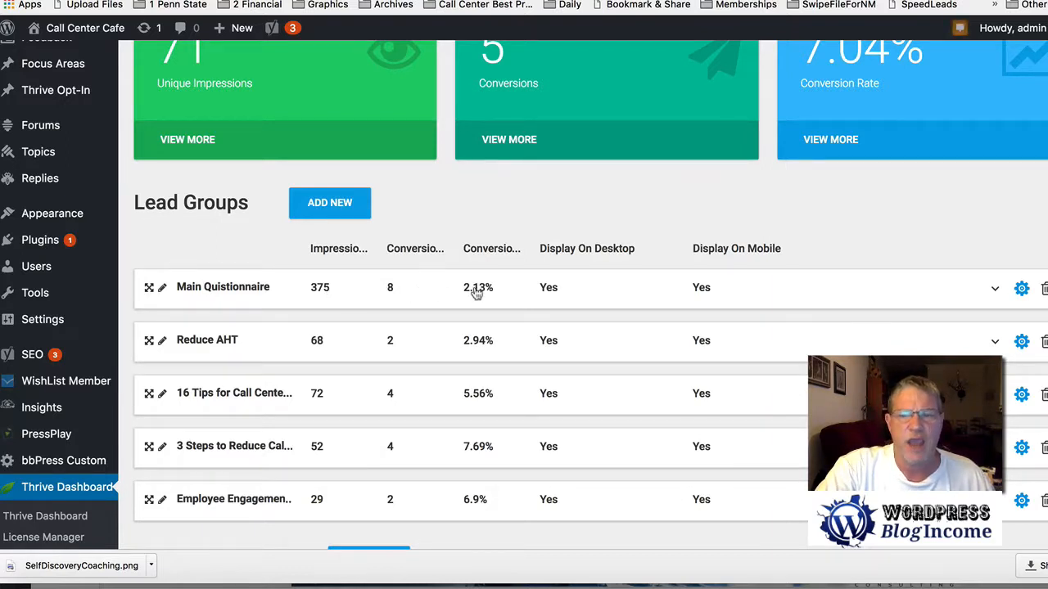
# - Expand the Main Quistionnaire lead group and view the available opt-in form types without adding one
pyautogui.click(996, 292)
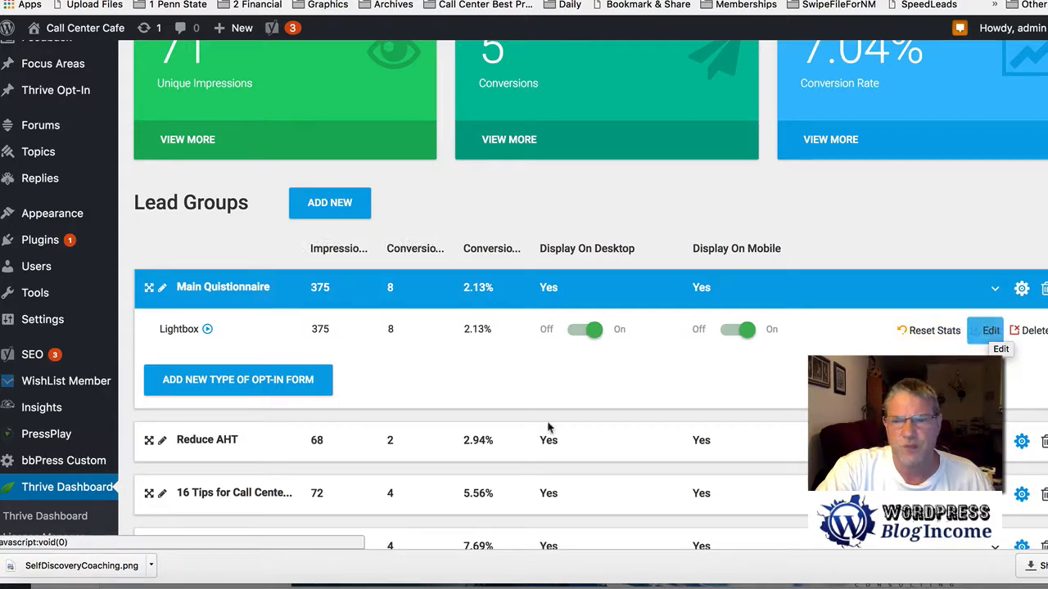
pyautogui.click(268, 389)
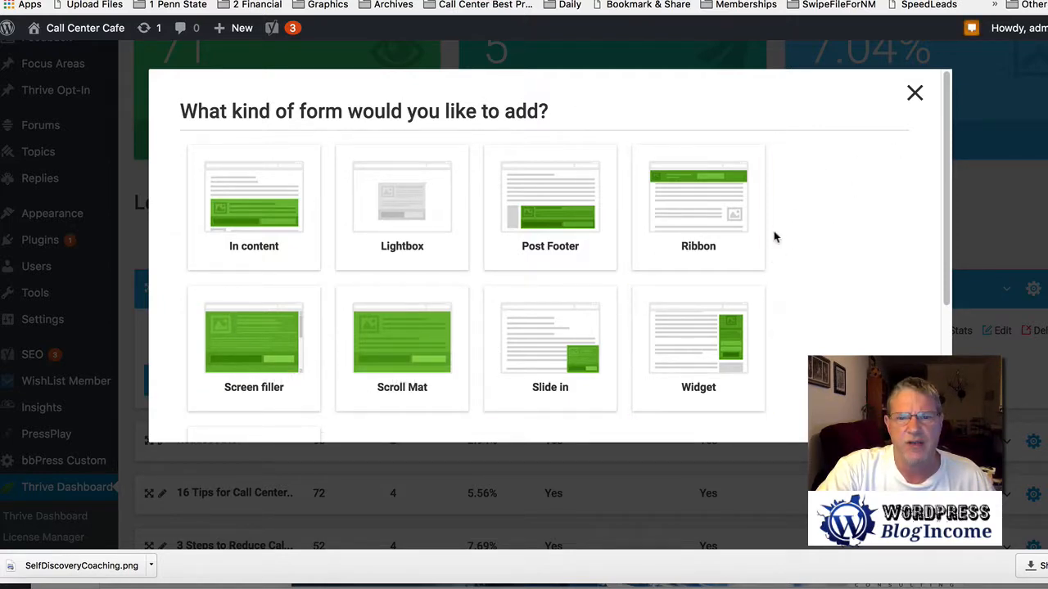
pyautogui.moveTo(391, 200)
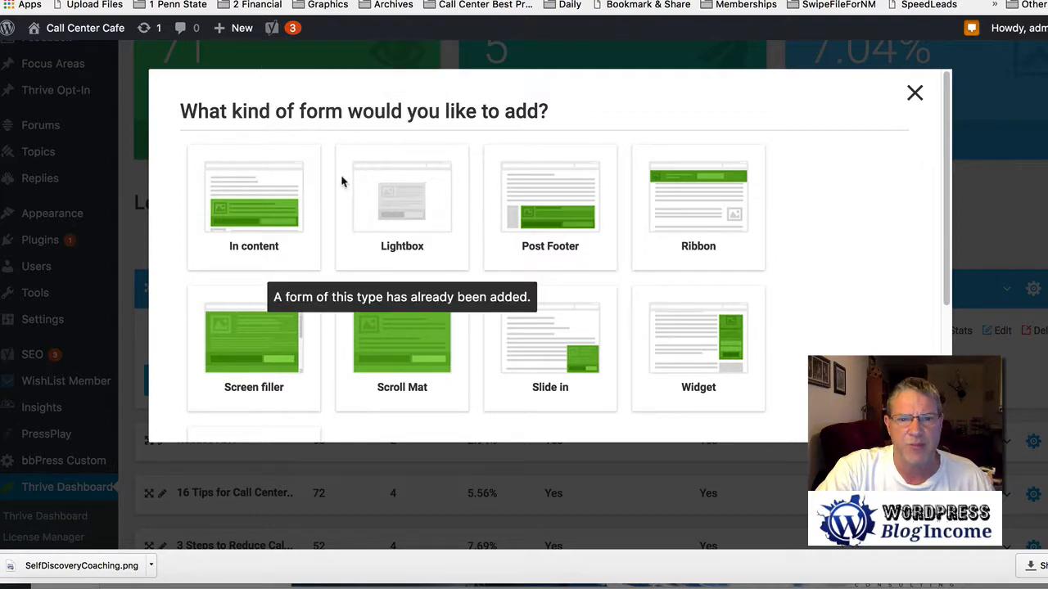
pyautogui.click(908, 92)
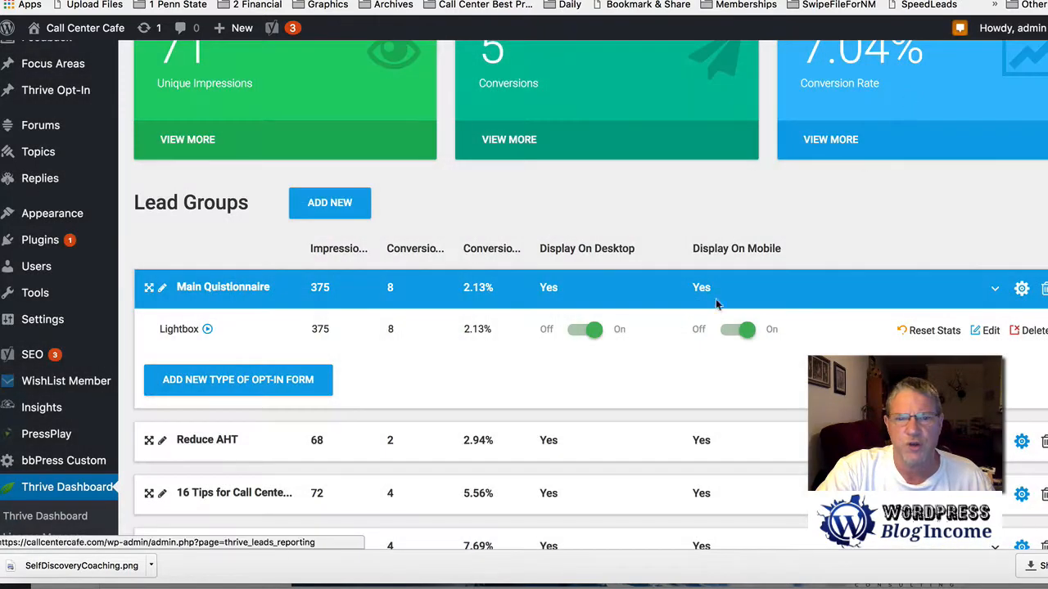
# - Open the Main Questionnaire form of the group's lightbox in the design editor and preview it
pyautogui.click(985, 331)
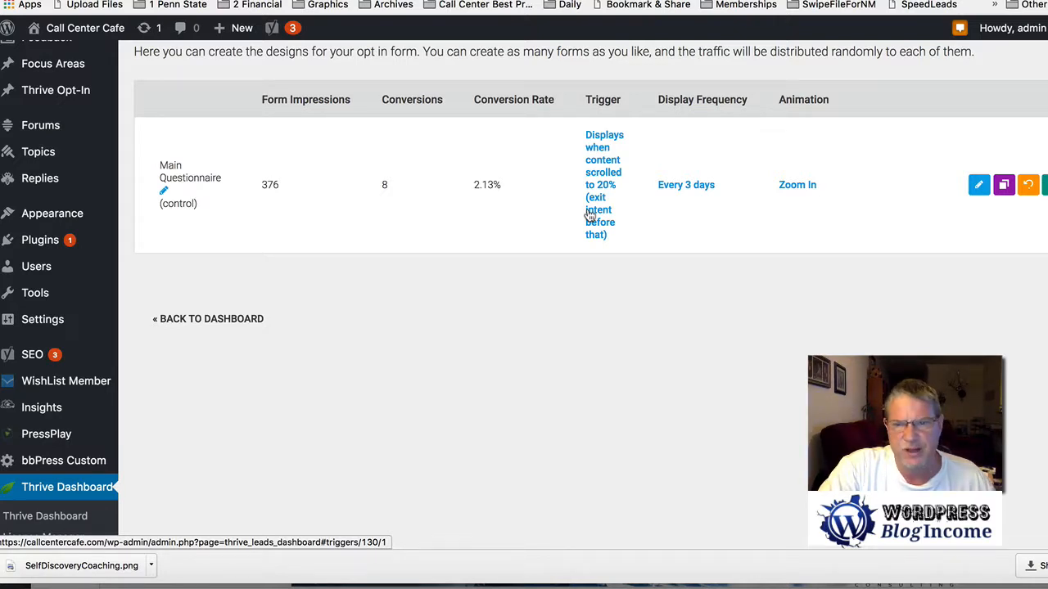
pyautogui.click(977, 186)
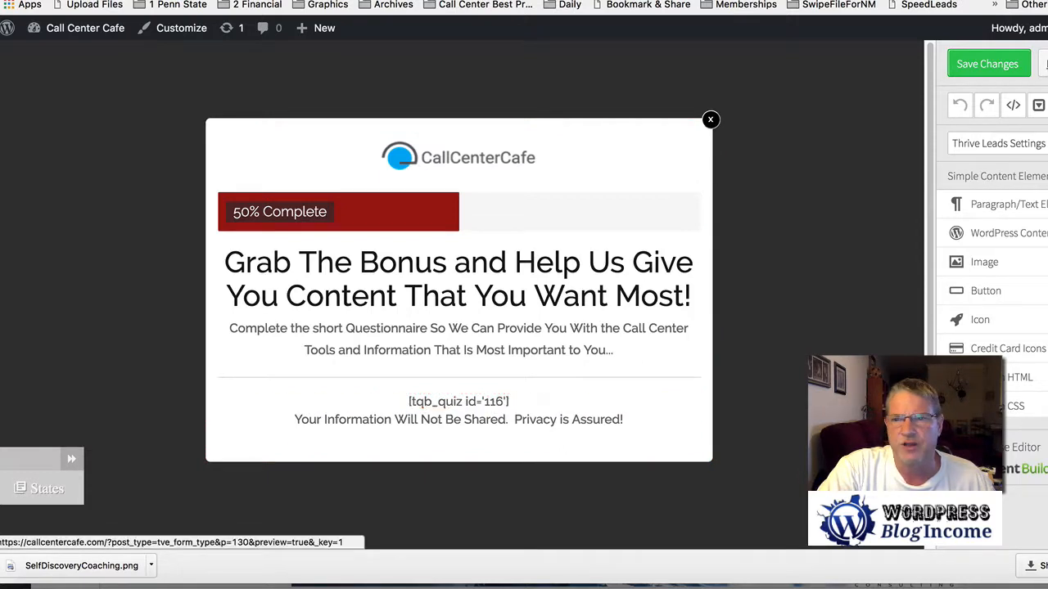
pyautogui.click(1044, 64)
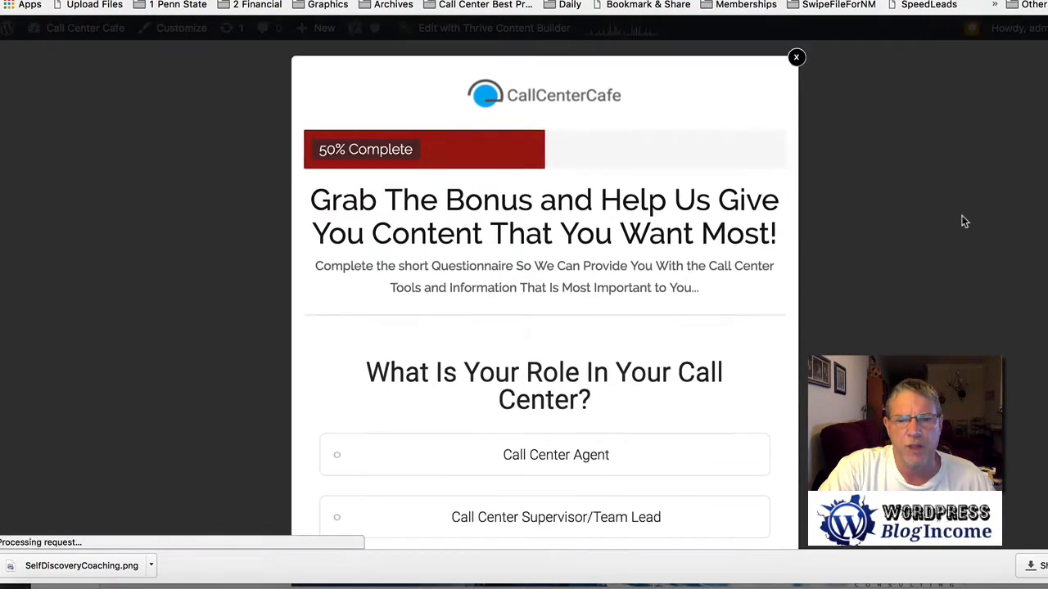
# - Examine the call center role question and all its answer options in the lightbox preview, and close the preview
pyautogui.scroll(-2, 964, 221)
pyautogui.scroll(-1, 964, 220)
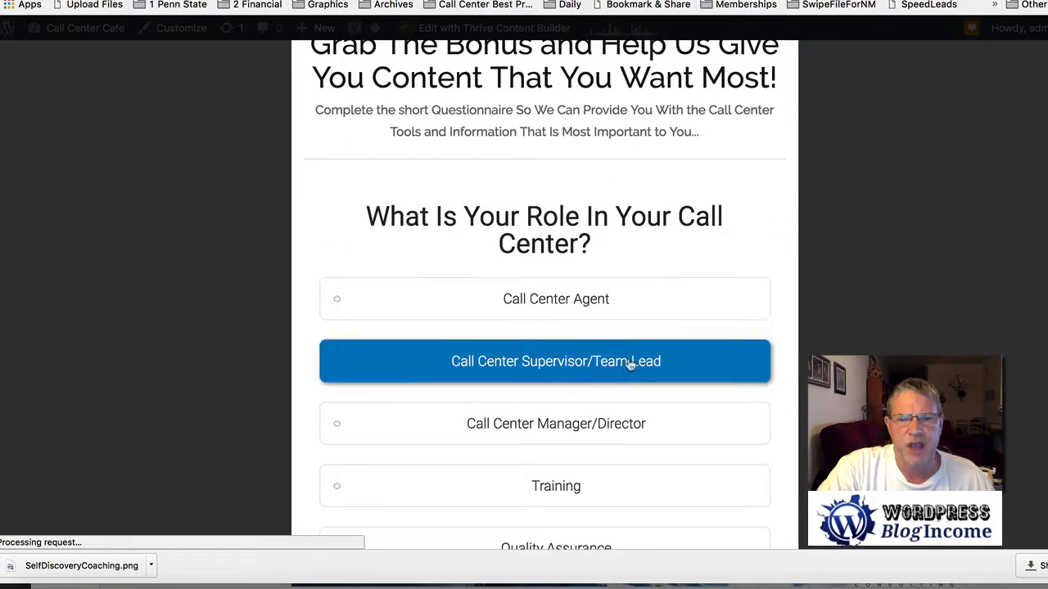
pyautogui.scroll(-3, 778, 388)
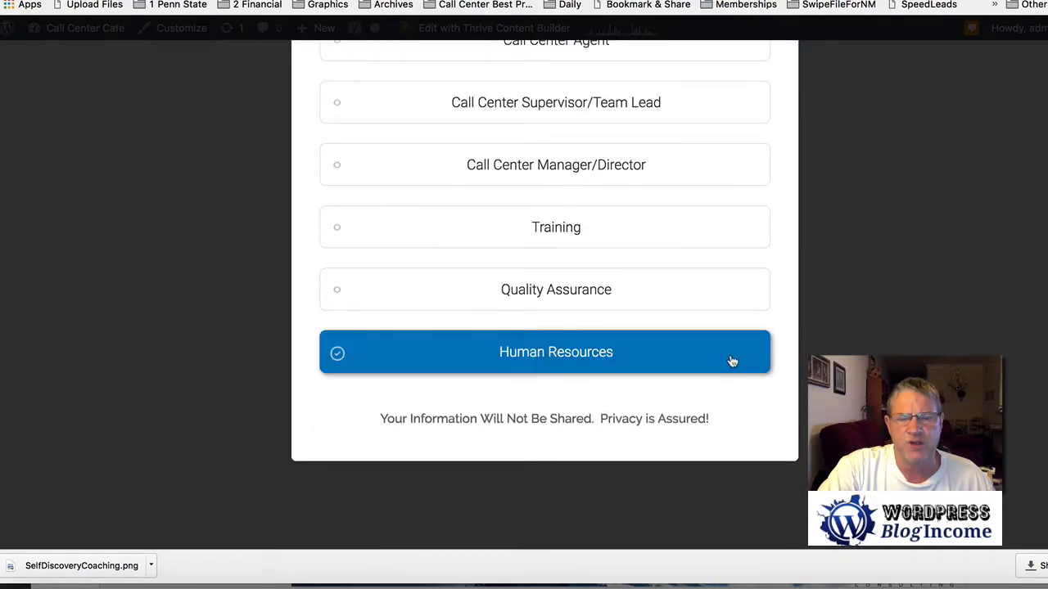
pyautogui.scroll(2, 732, 361)
pyautogui.scroll(3, 732, 361)
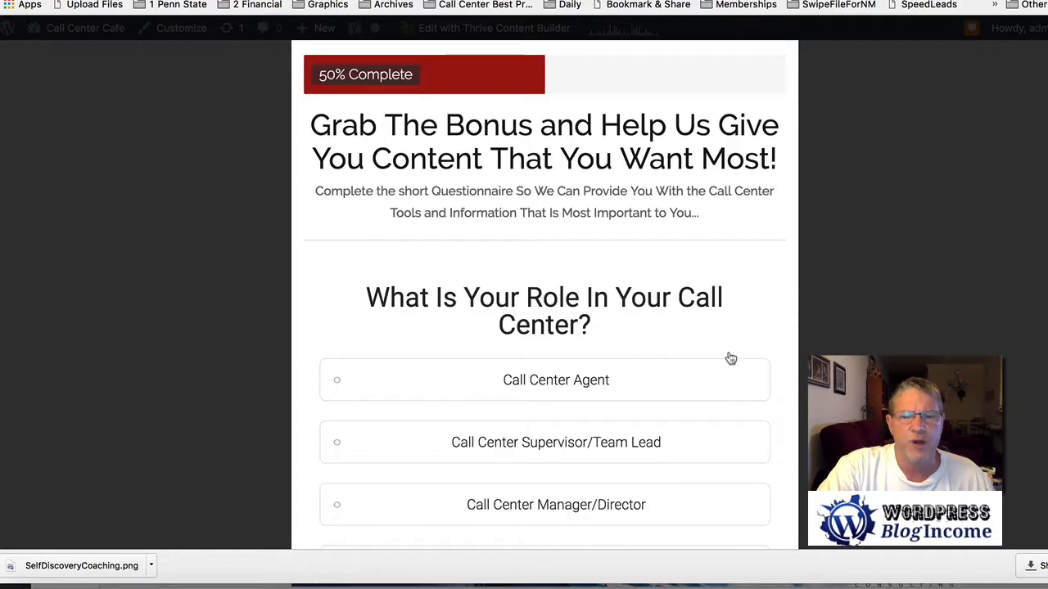
pyautogui.scroll(-1, 666, 376)
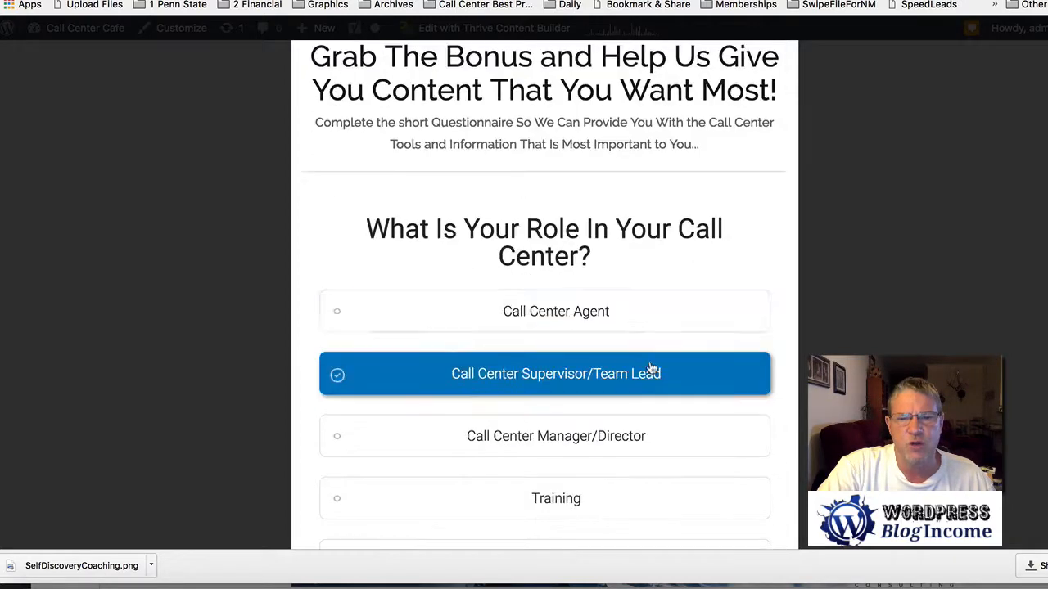
pyautogui.scroll(-1, 649, 369)
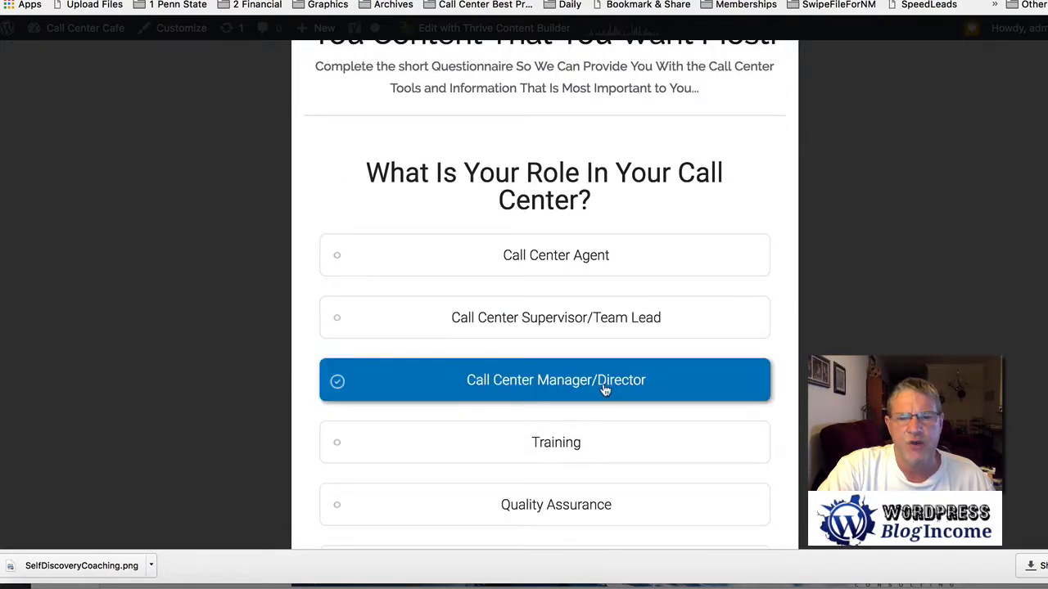
pyautogui.scroll(-1, 607, 429)
pyautogui.scroll(-2, 611, 447)
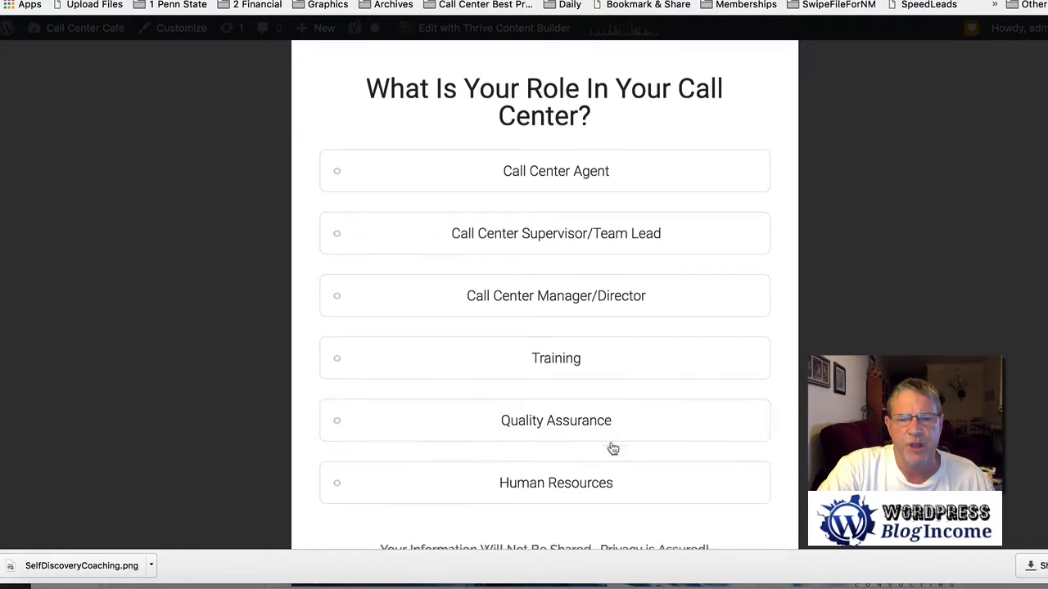
pyautogui.click(617, 429)
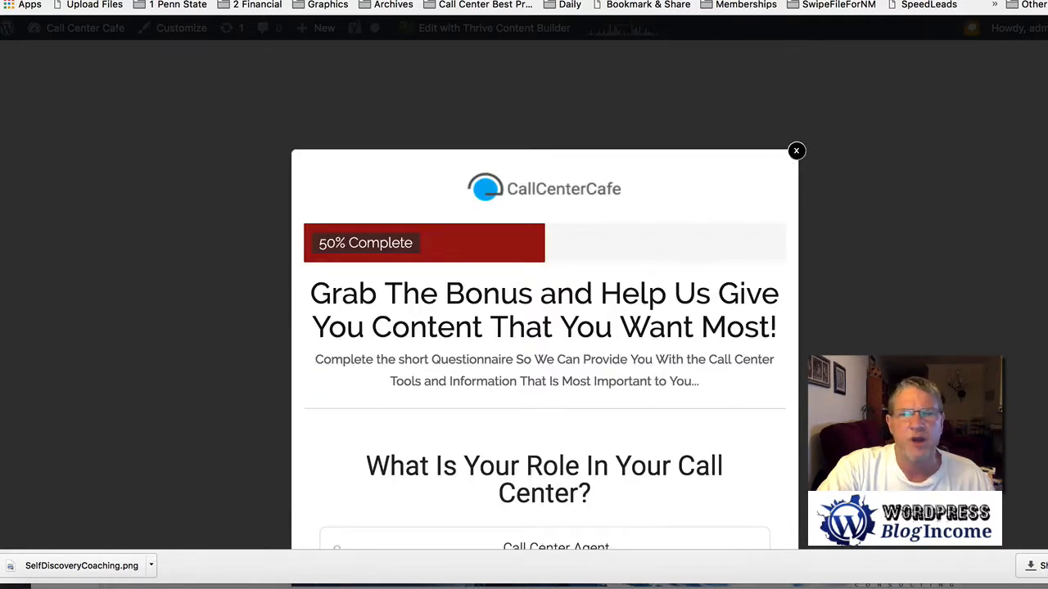
pyautogui.click(796, 151)
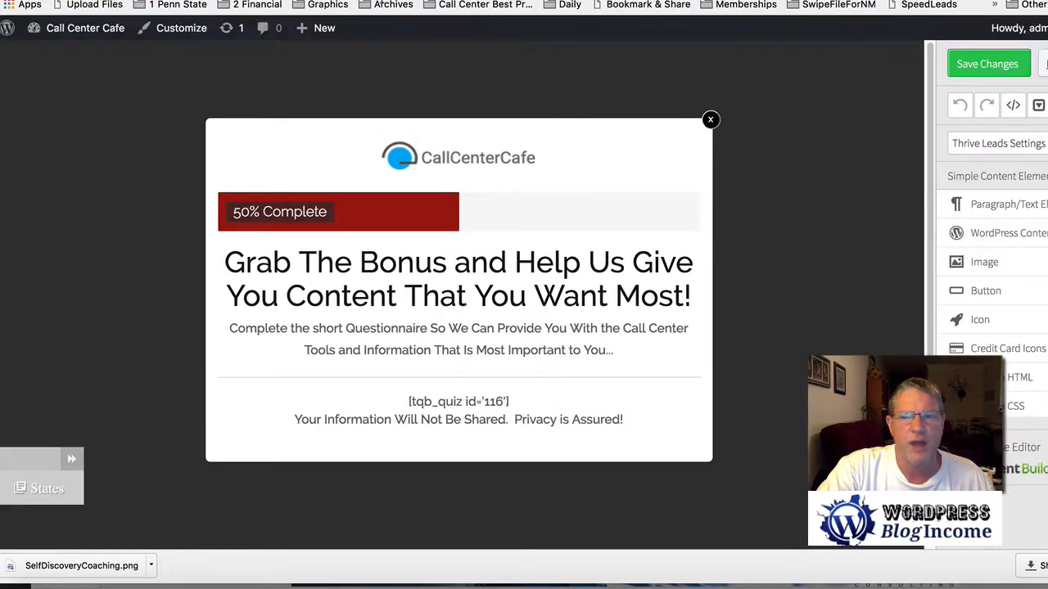
# - Return to the lightbox forms list, clone the Main Questionnaire form, and open the copy in the design editor
pyautogui.click(215, 1)
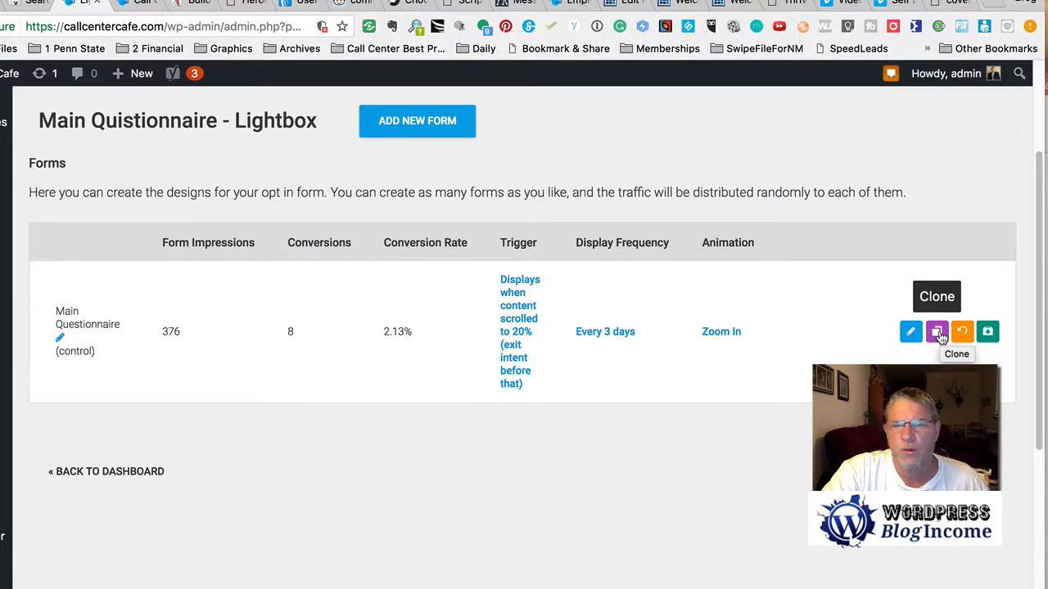
pyautogui.click(938, 332)
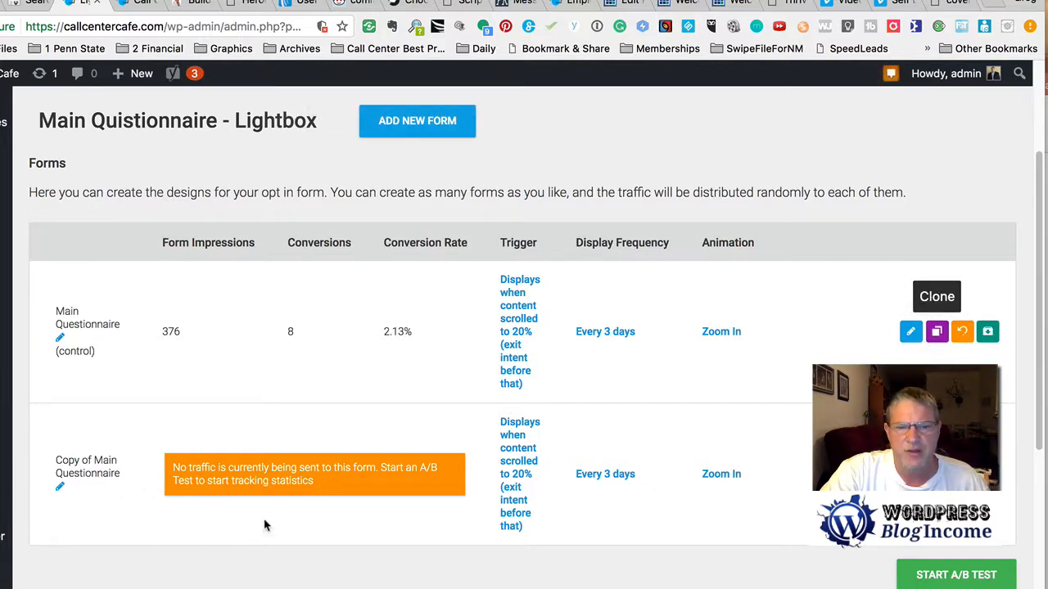
pyautogui.click(910, 474)
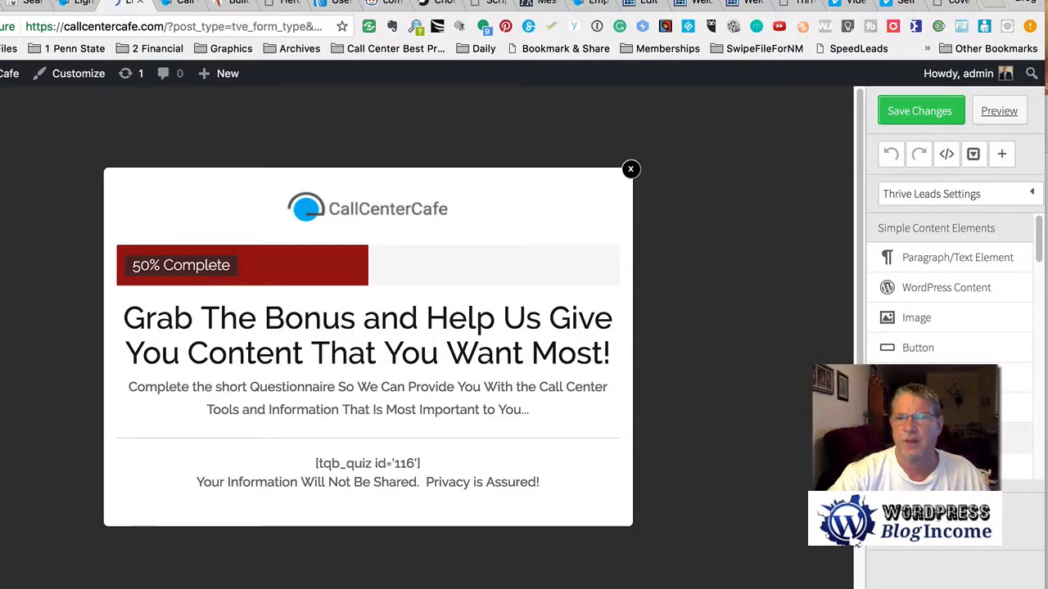
# - Open the opt-in template chooser for the copied form and browse the available lightbox templates
pyautogui.click(979, 194)
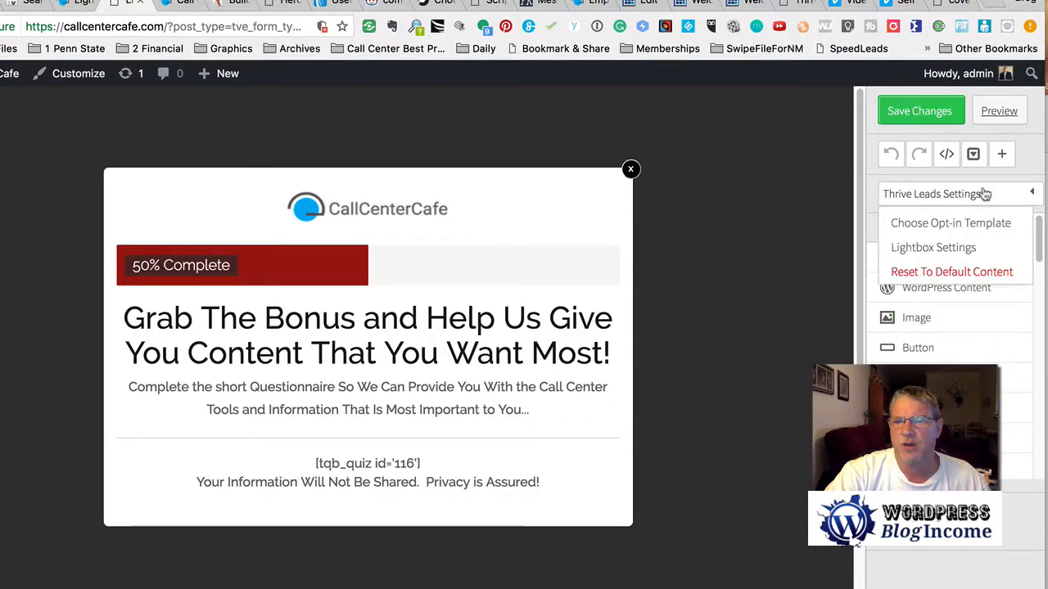
pyautogui.click(951, 228)
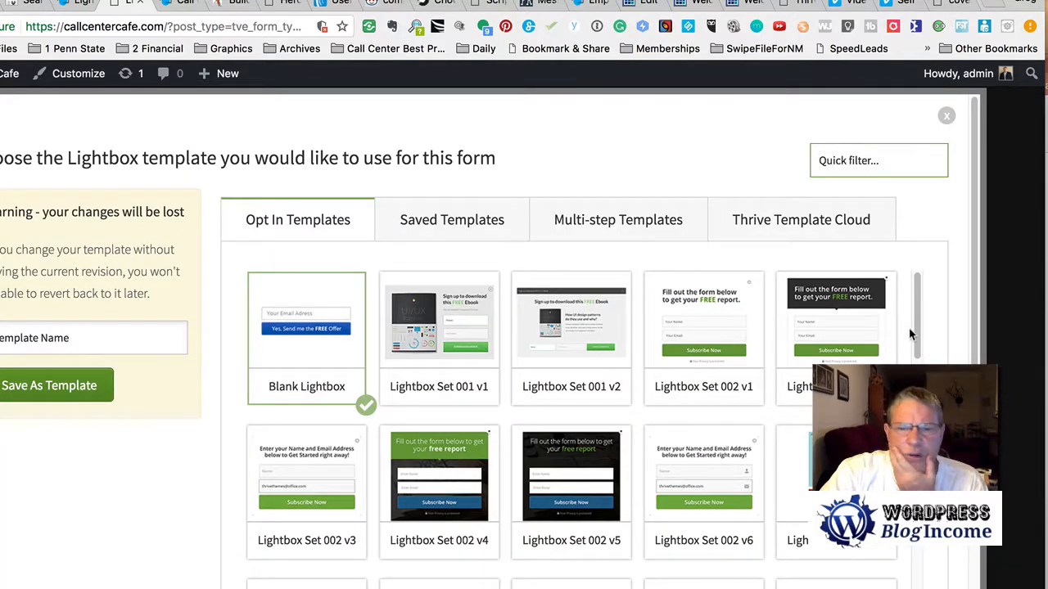
pyautogui.scroll(-3, 910, 334)
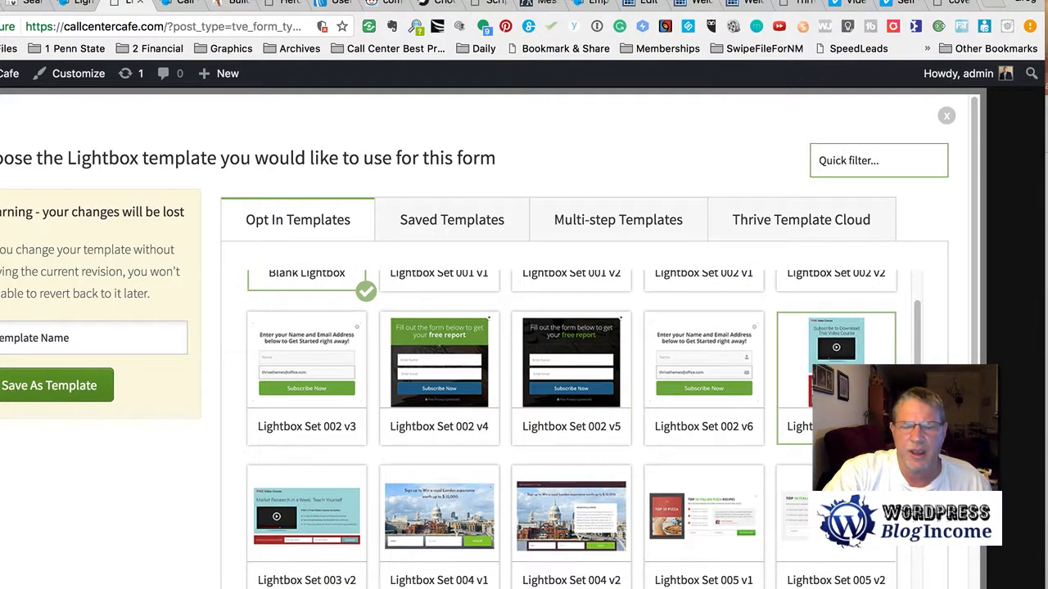
pyautogui.scroll(-2, 571, 417)
pyautogui.scroll(-2, 835, 360)
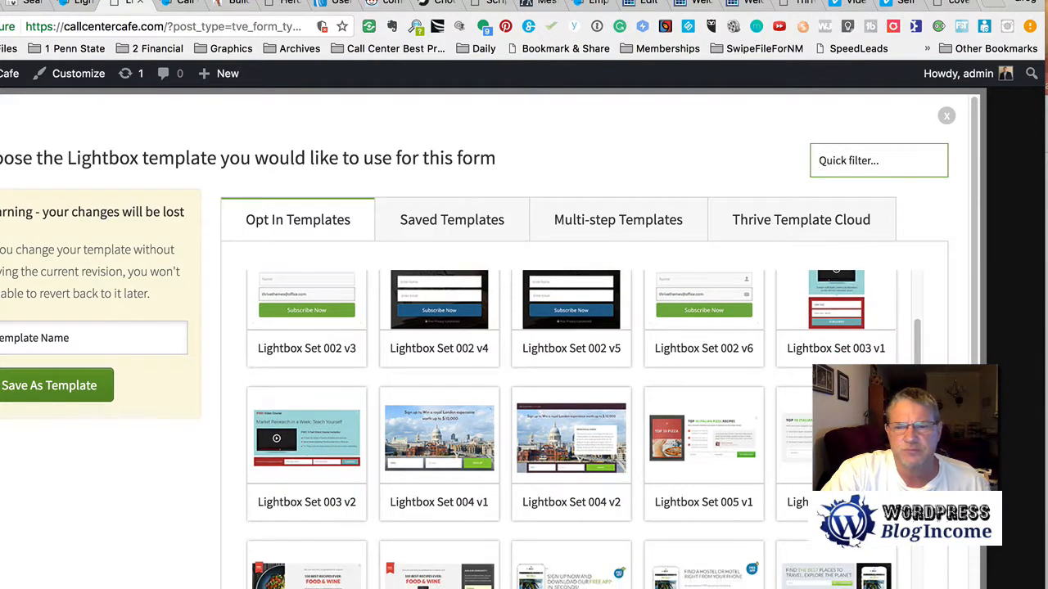
pyautogui.scroll(-9, 571, 417)
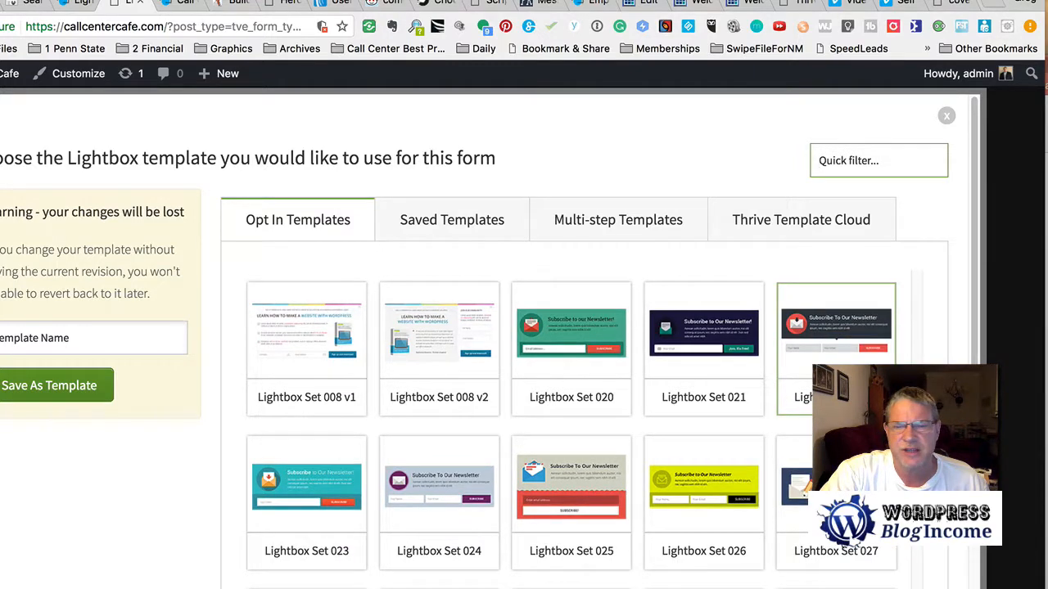
pyautogui.scroll(-2, 834, 352)
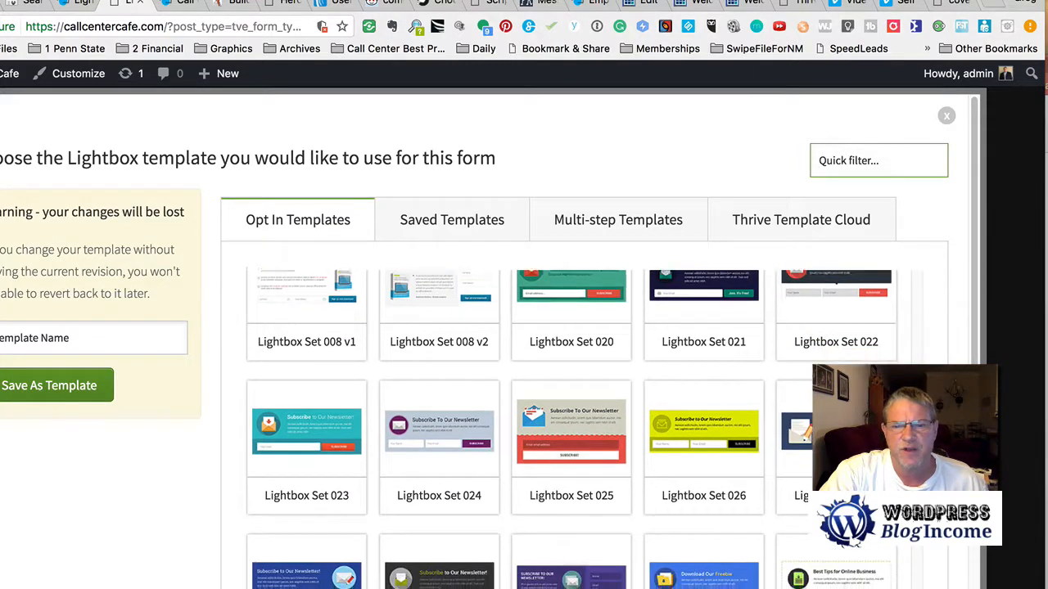
pyautogui.scroll(-2, 835, 360)
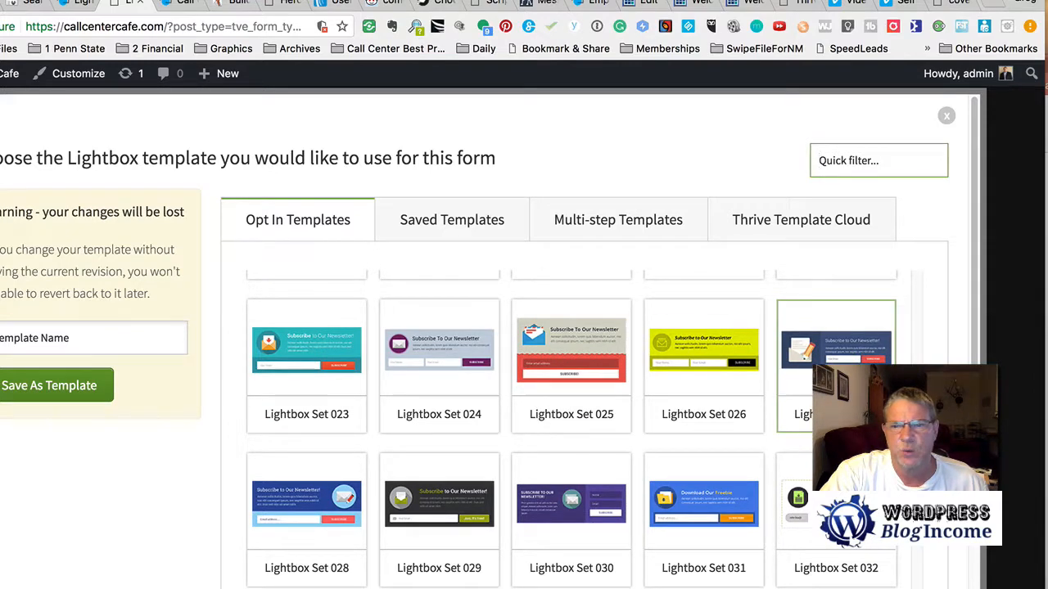
pyautogui.scroll(-1, 850, 374)
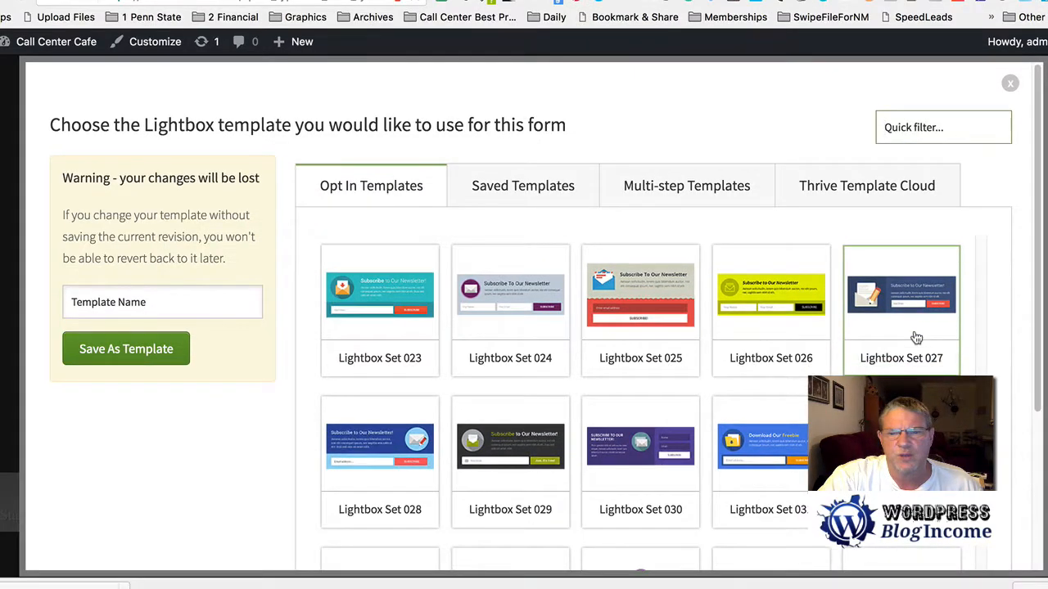
pyautogui.scroll(-8, 916, 338)
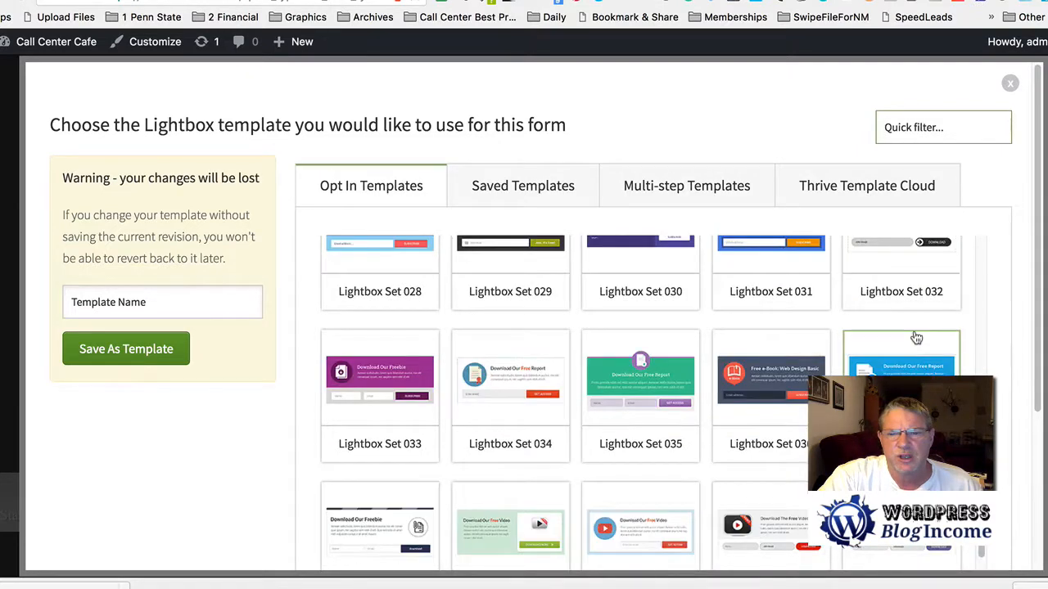
pyautogui.scroll(-1, 916, 338)
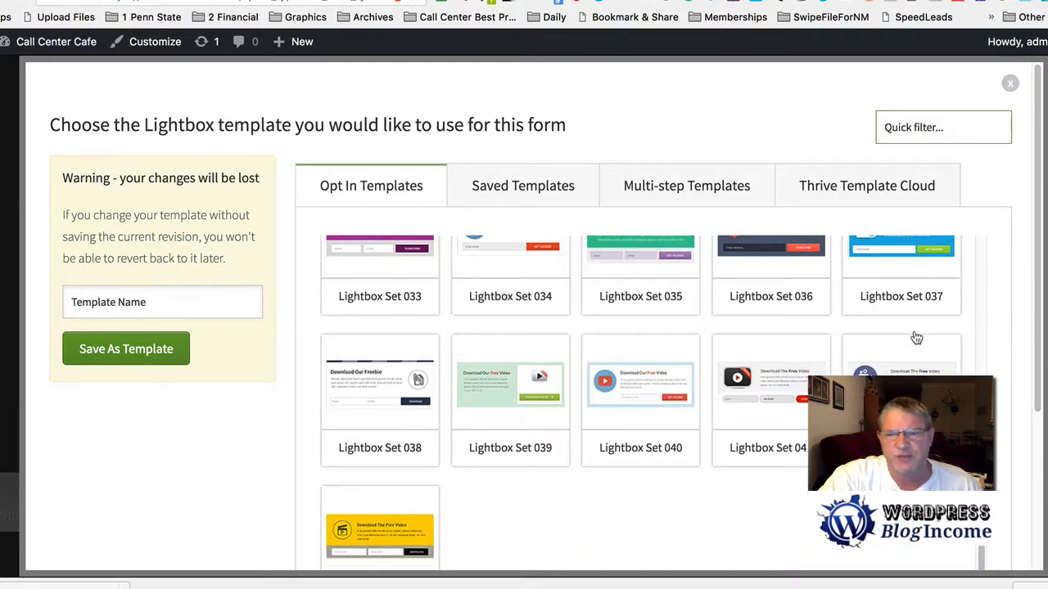
pyautogui.scroll(-1, 916, 338)
pyautogui.scroll(-1, 916, 338)
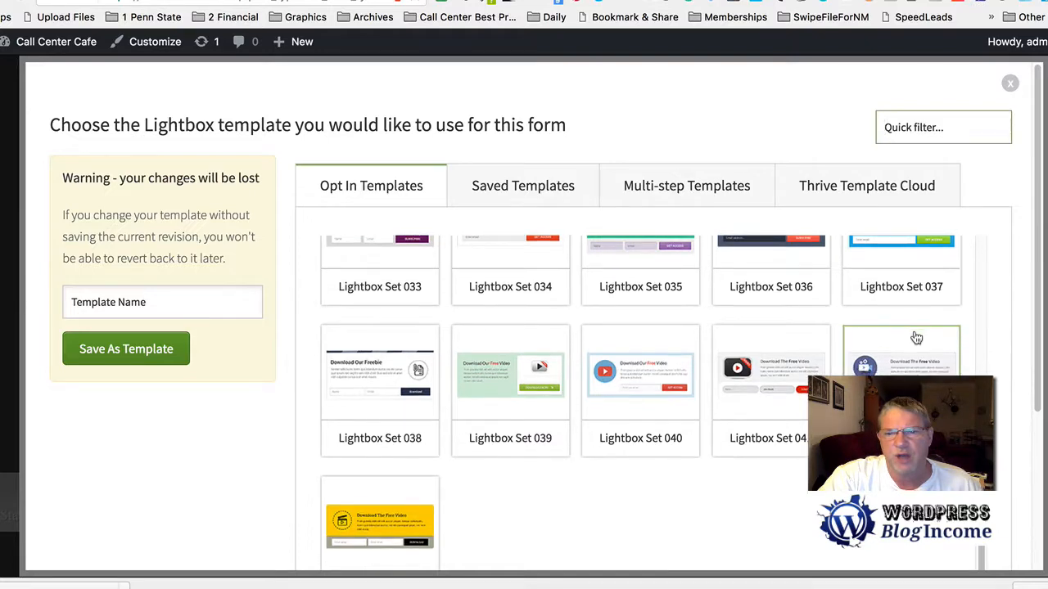
# - Choose the Lightbox Set 034 opt-in template and apply it to the copied form
pyautogui.scroll(5, 915, 338)
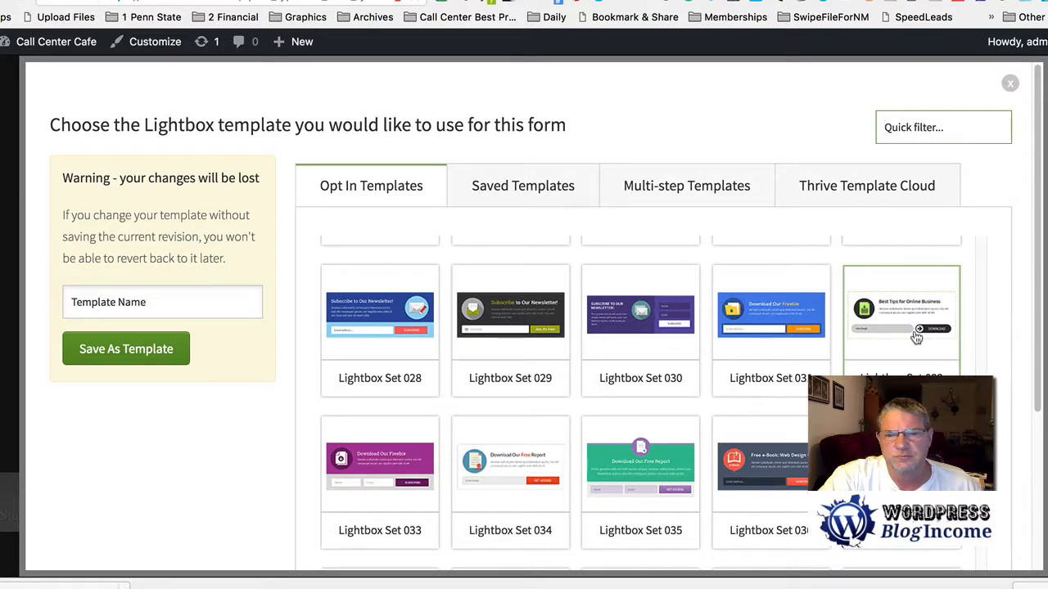
pyautogui.click(517, 455)
pyautogui.scroll(-5, 657, 480)
pyautogui.scroll(-5, 657, 480)
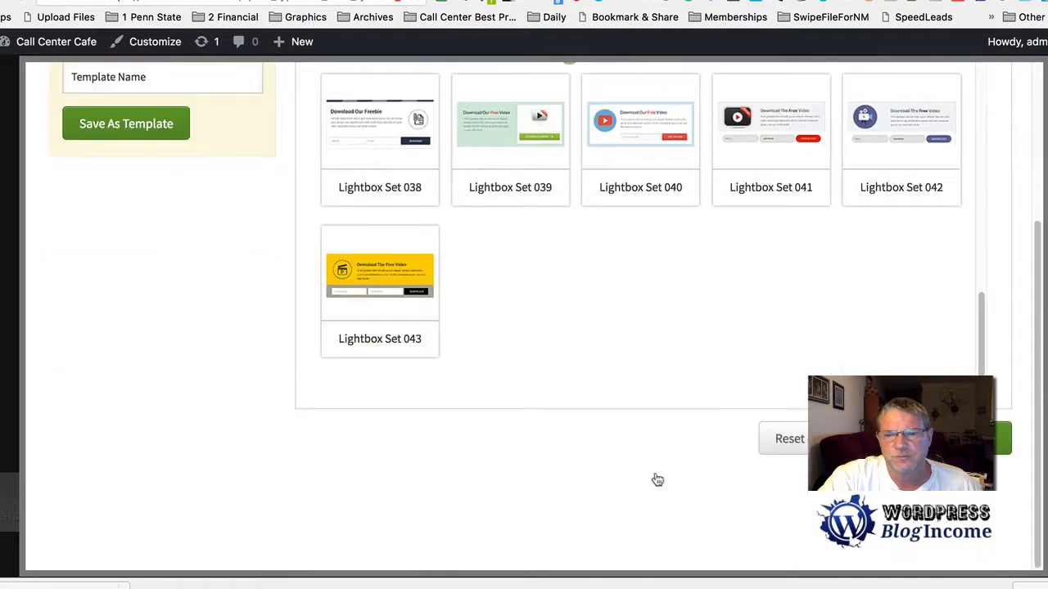
pyautogui.click(1003, 434)
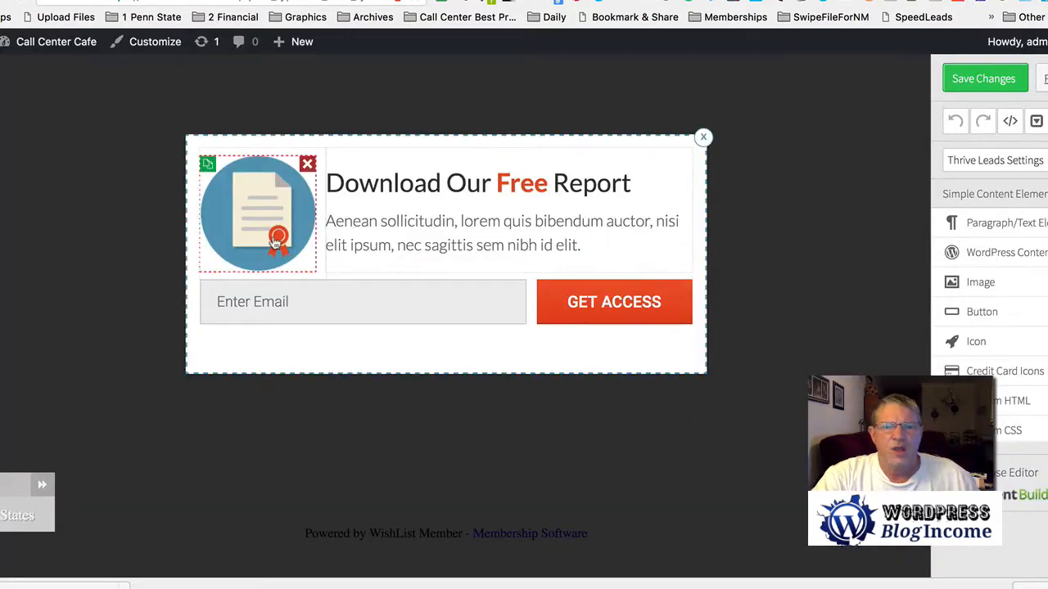
# - Replace the template's report image with SelfDiscoveryCoaching.png from the media library
pyautogui.click(270, 229)
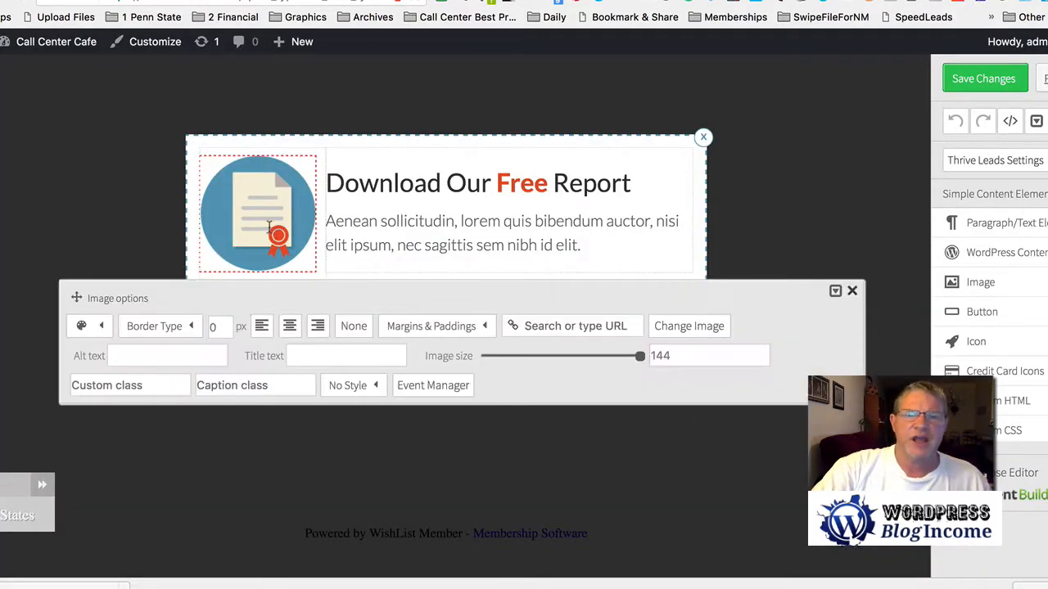
pyautogui.click(696, 328)
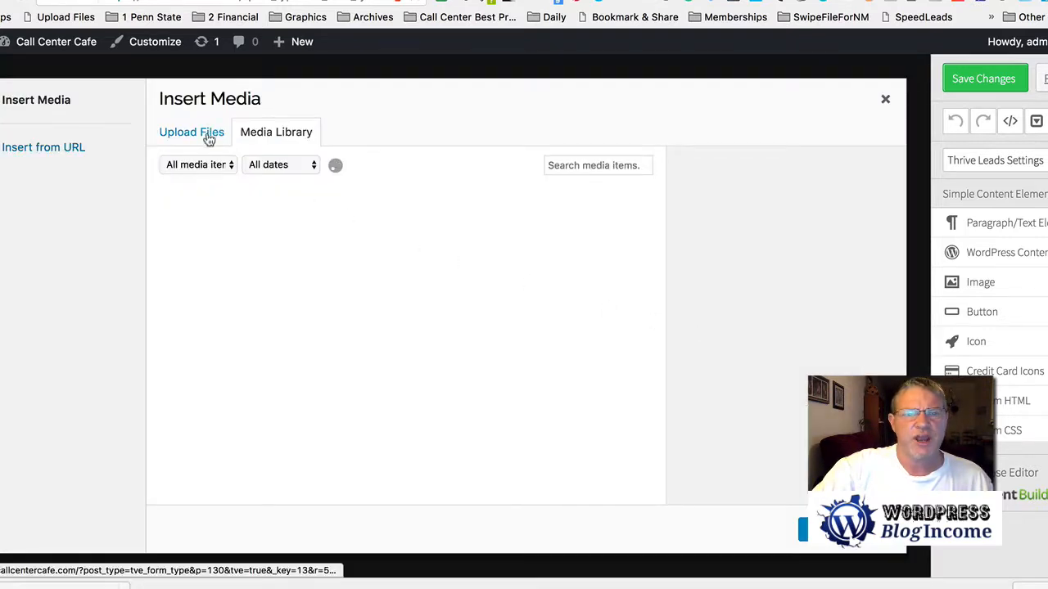
pyautogui.click(226, 234)
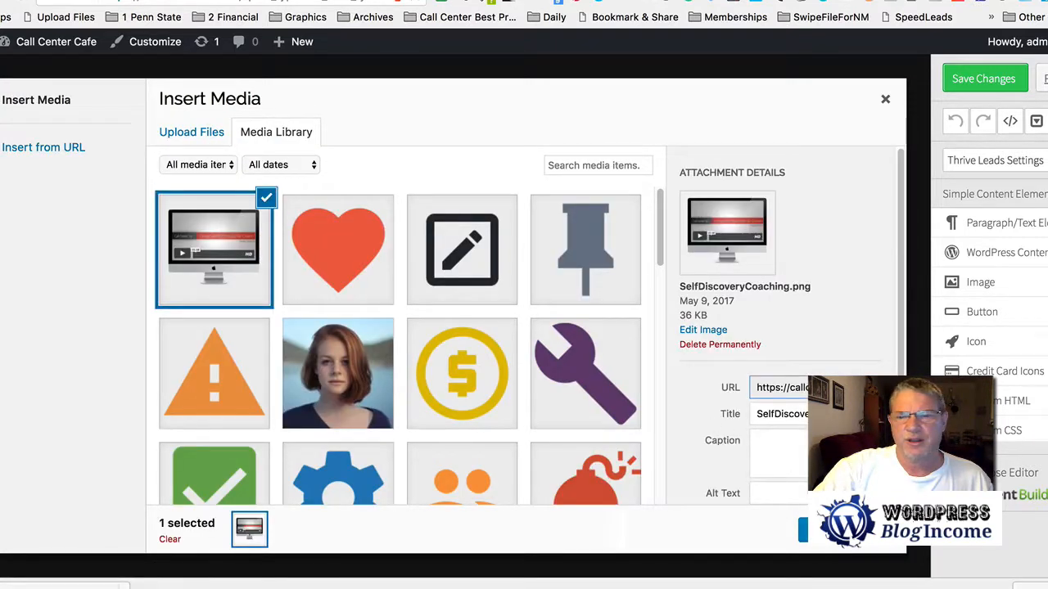
pyautogui.click(803, 530)
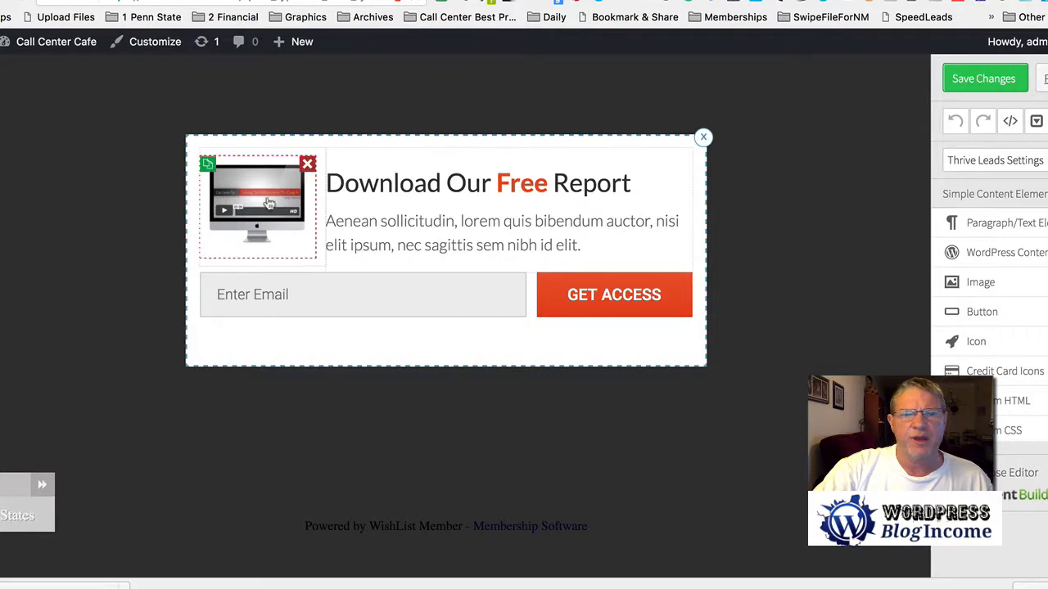
# - Replace the lightbox heading text with "Watch The Video on Self-Discovery Coaching"
pyautogui.click(470, 185)
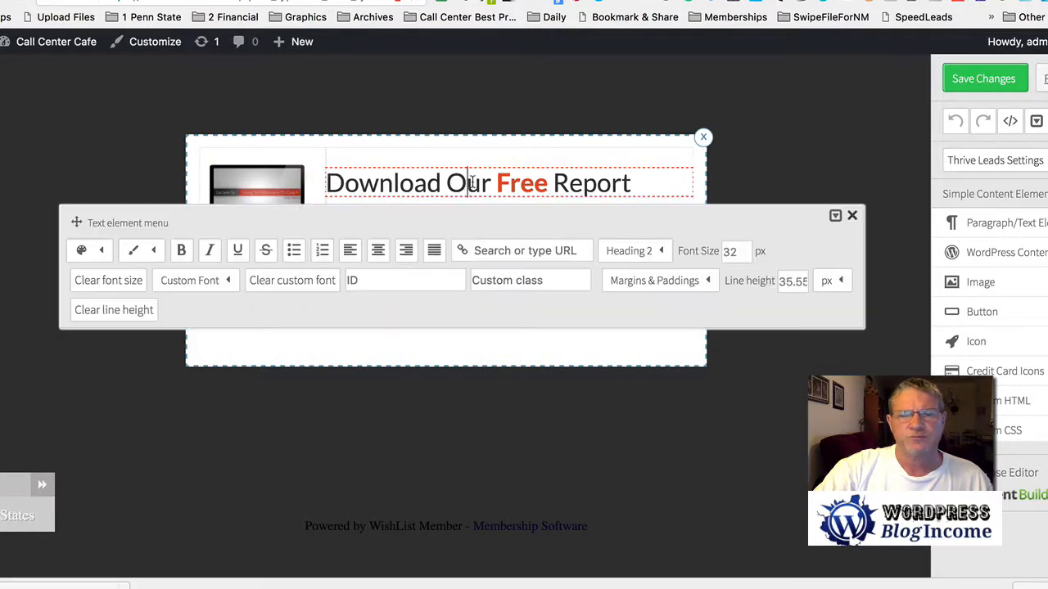
pyautogui.tripleClick(475, 181)
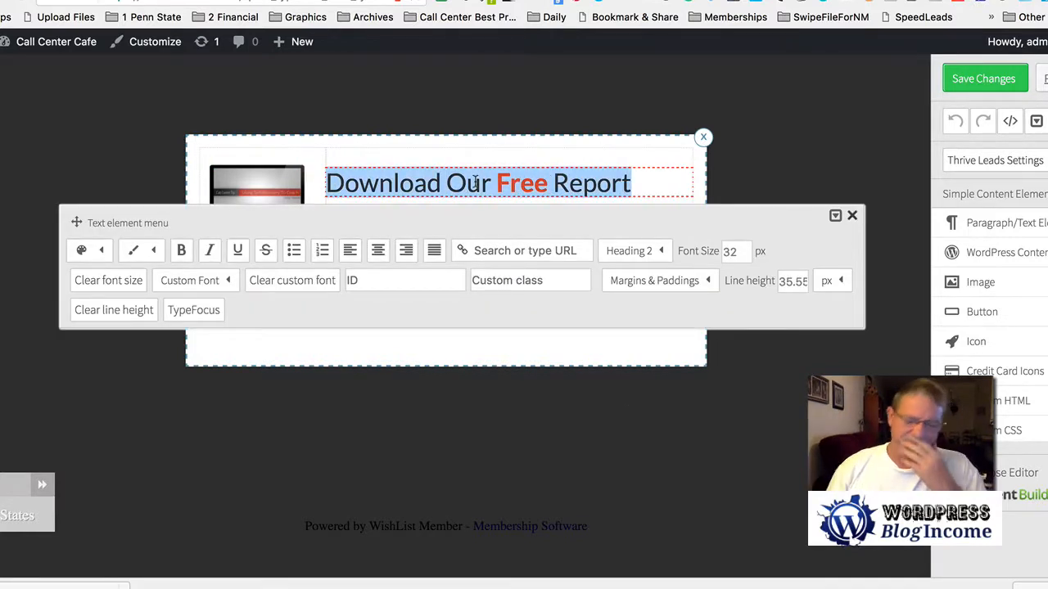
pyautogui.write('Jo')
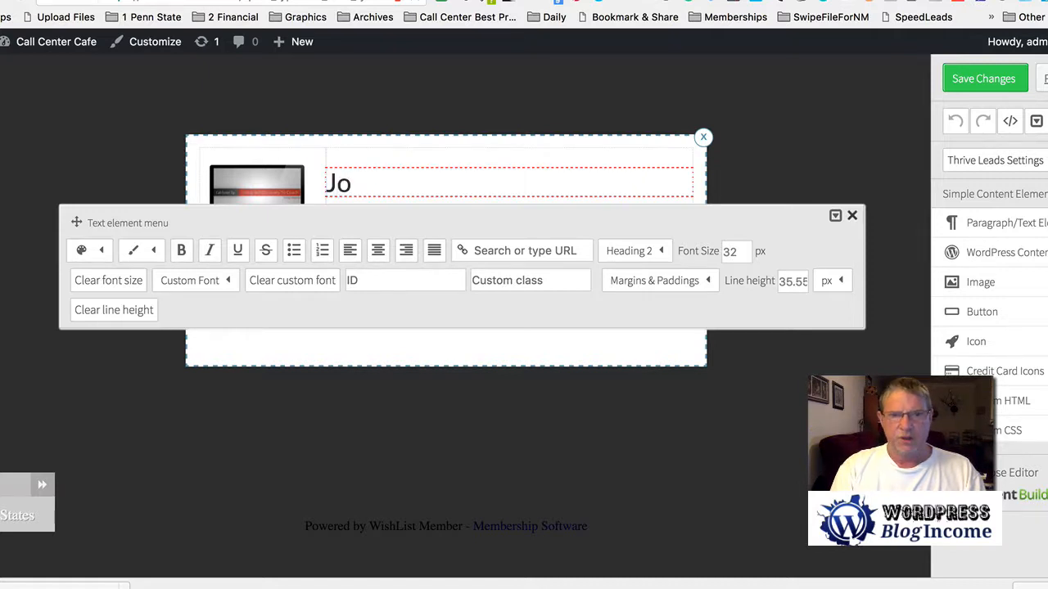
pyautogui.press('BackSpace')
pyautogui.press('BackSpace')
pyautogui.write('W')
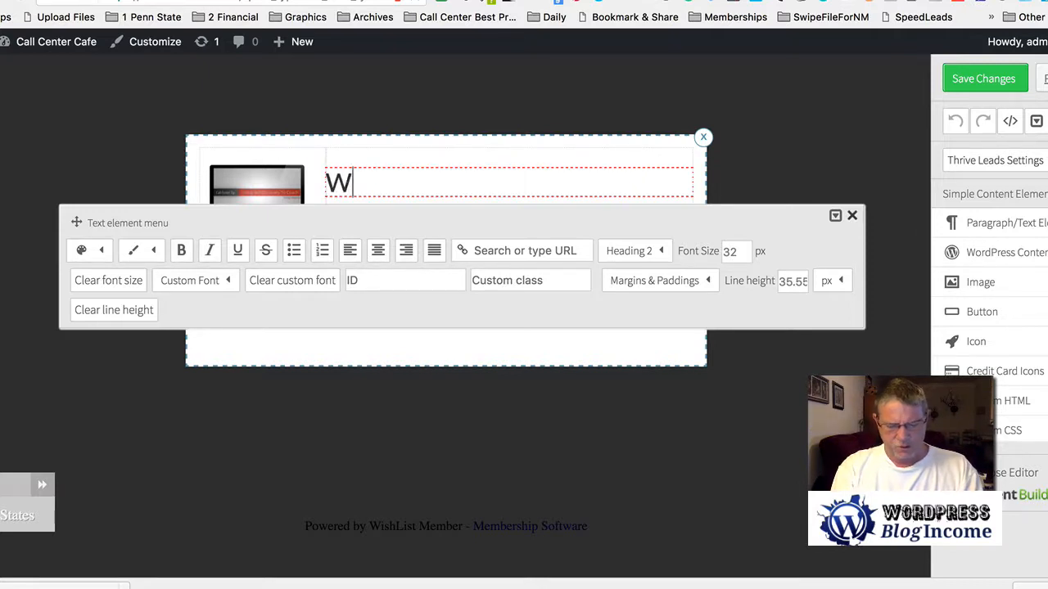
pyautogui.write('atch The Video')
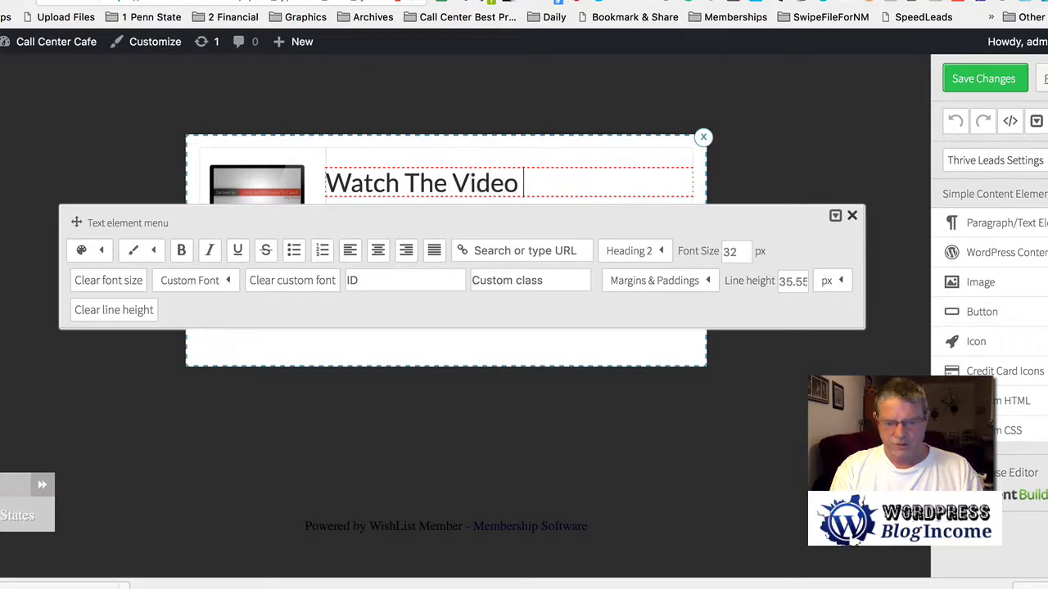
pyautogui.write(' on ')
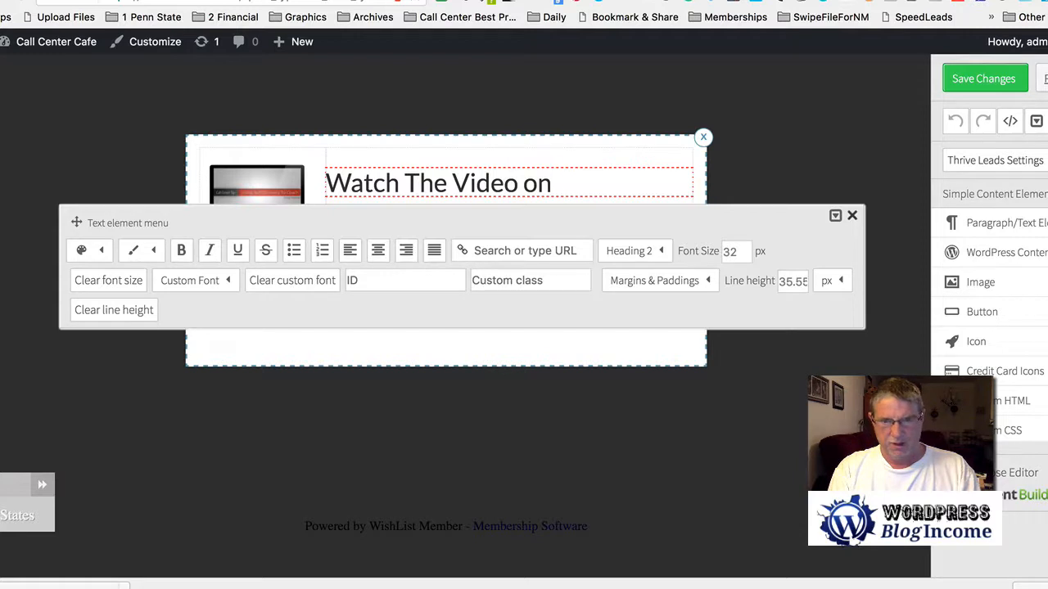
pyautogui.write('Se')
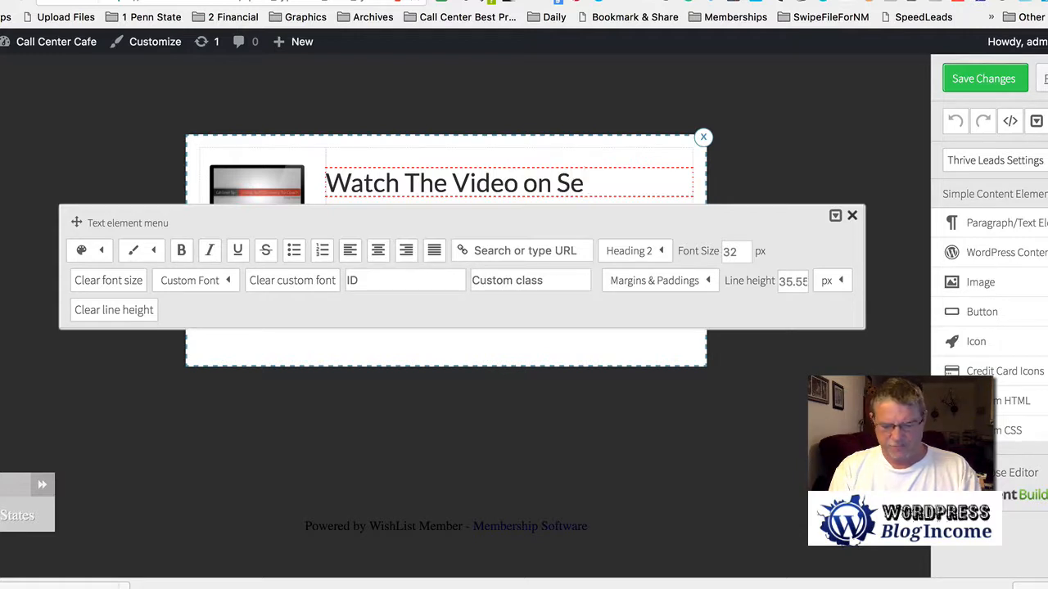
pyautogui.write('lf-Dis')
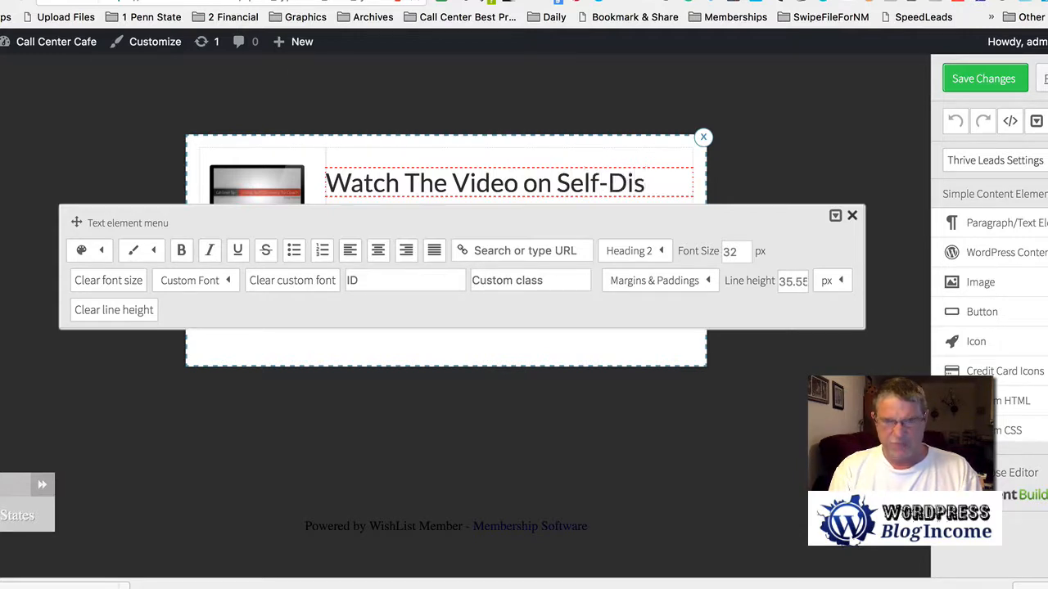
pyautogui.write('cov')
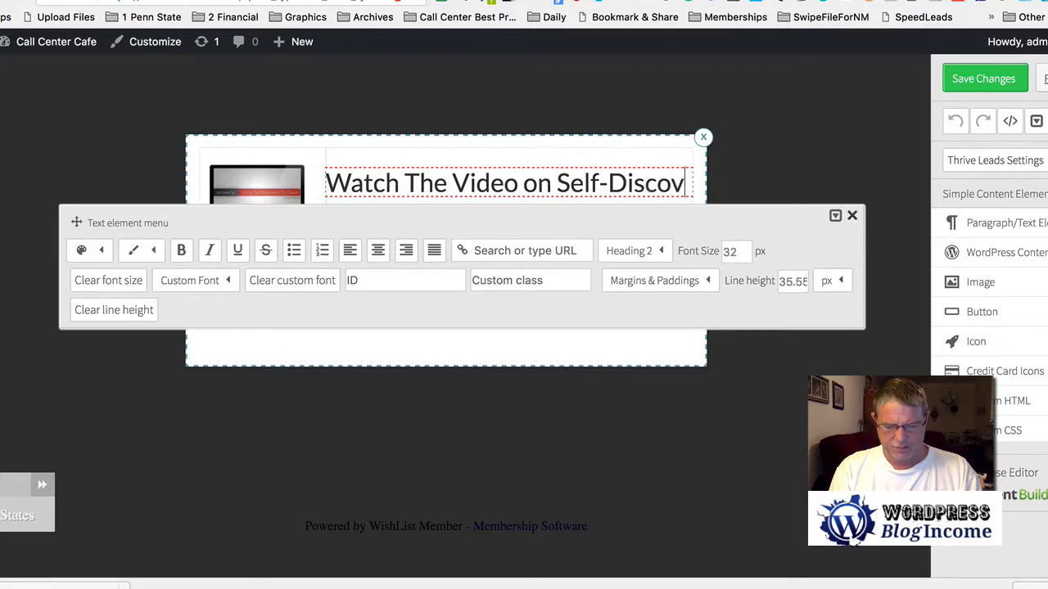
pyautogui.write('ery Coaching')
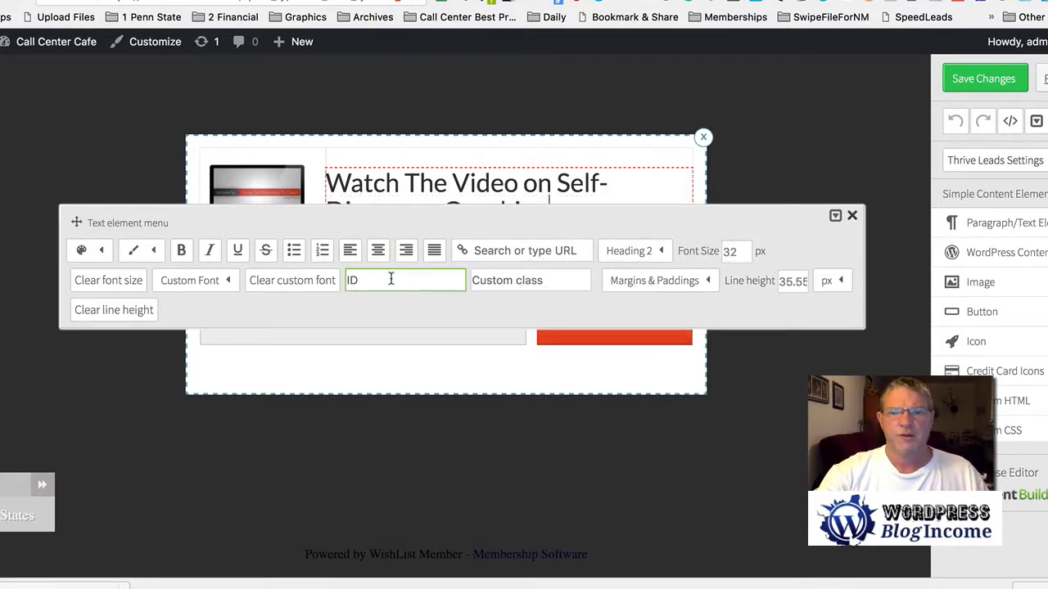
# - Center the lightbox heading text and close its formatting options
pyautogui.click(497, 355)
pyautogui.click(501, 211)
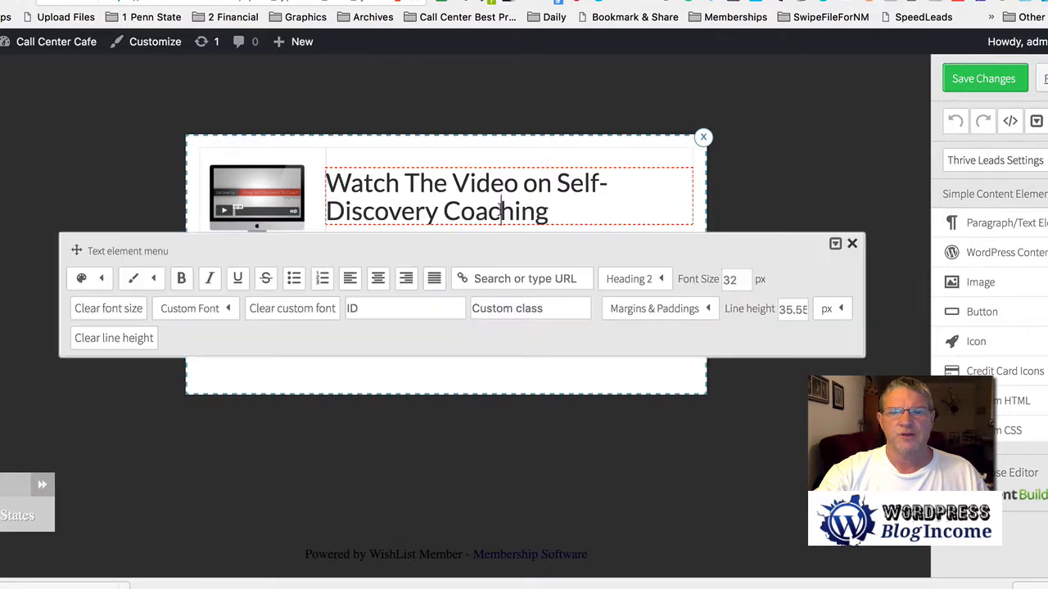
pyautogui.click(379, 281)
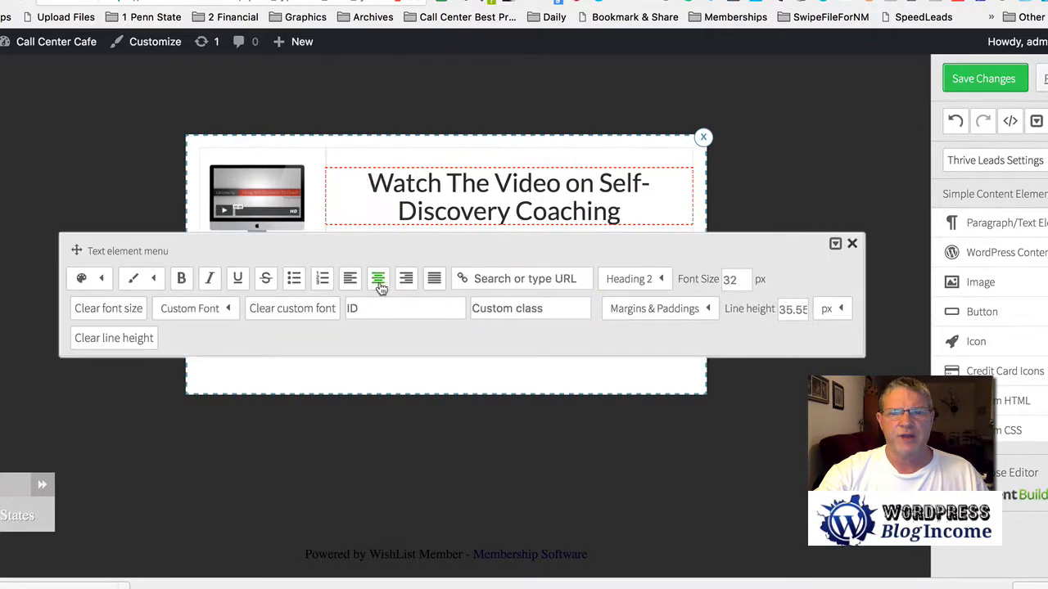
pyautogui.click(551, 378)
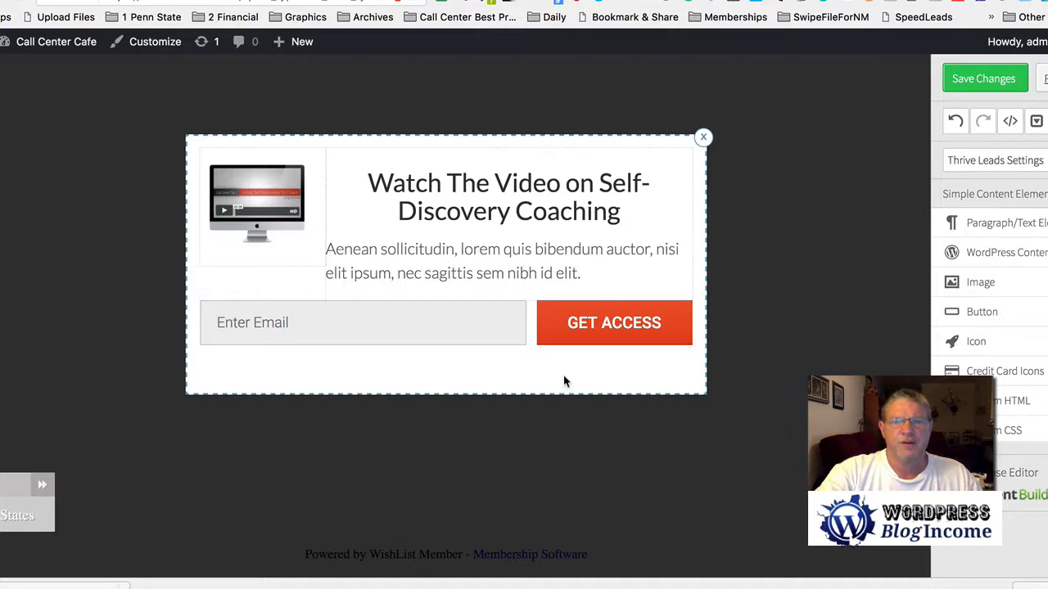
# - Replace the placeholder paragraph under the heading with "Sign-up below to get instant access to the"
pyautogui.click(517, 272)
pyautogui.moveTo(584, 272); pyautogui.dragTo(328, 251)
pyautogui.write('Si')
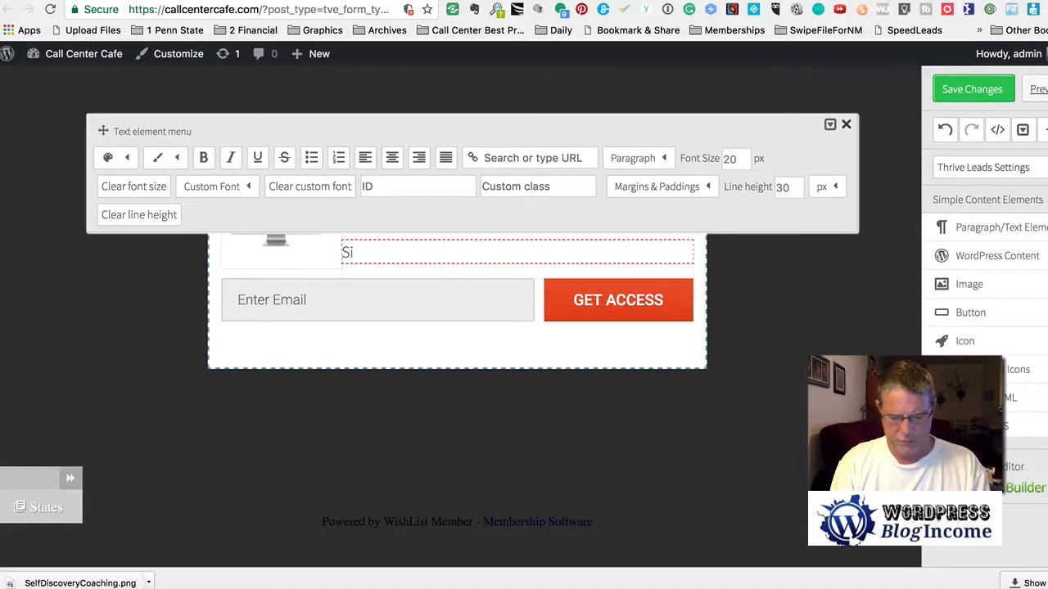
pyautogui.write('gn')
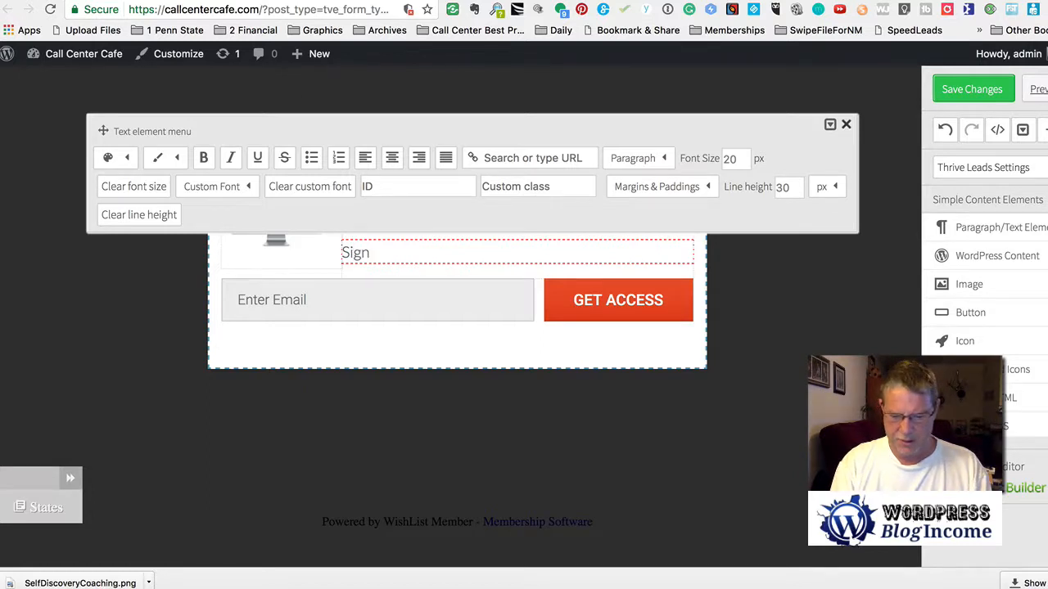
pyautogui.write('-up')
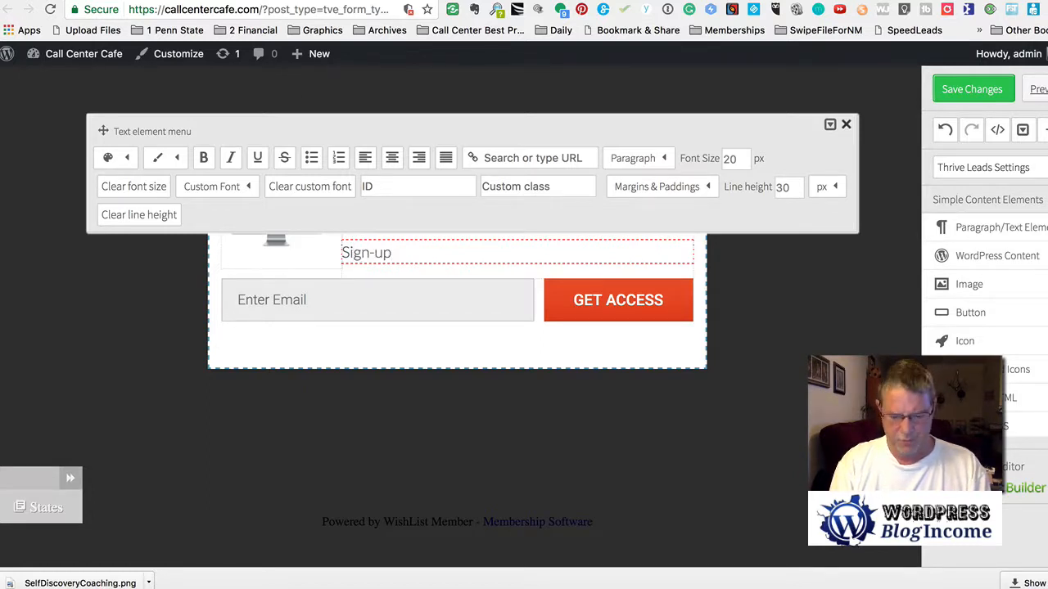
pyautogui.write(' below t')
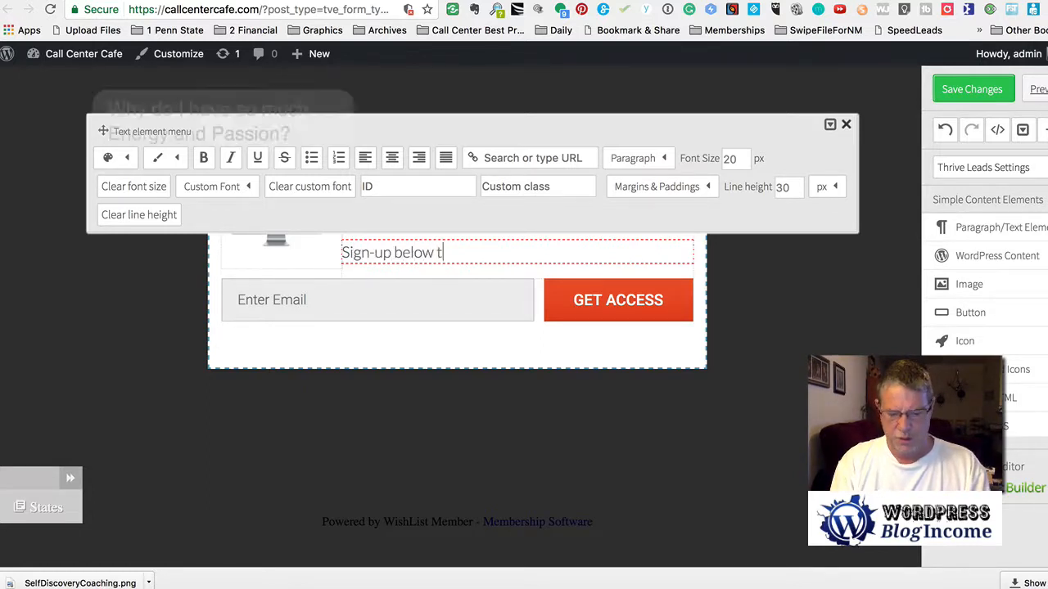
pyautogui.write('o g')
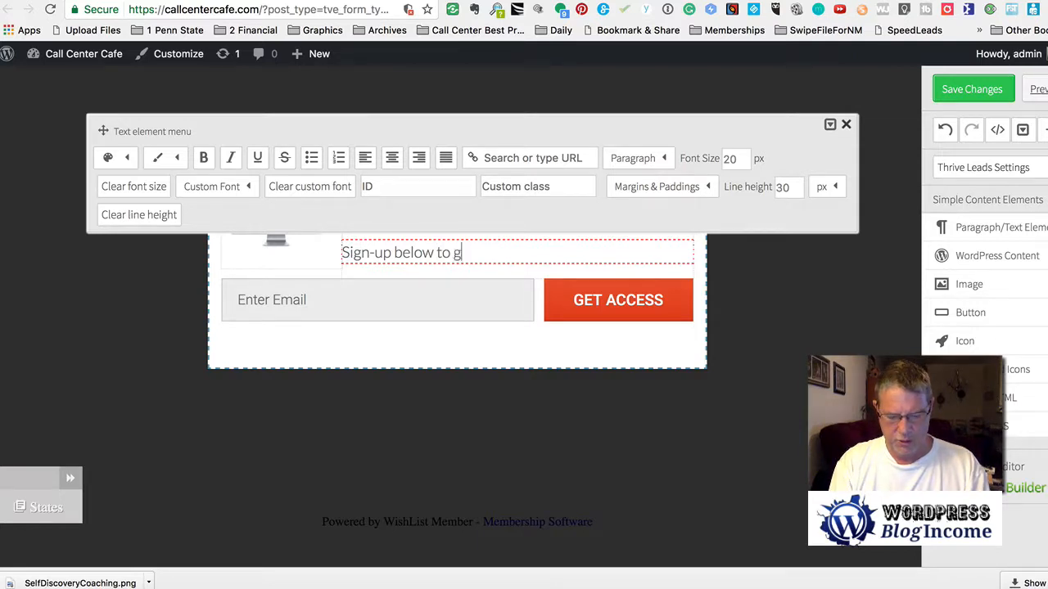
pyautogui.write('et instant')
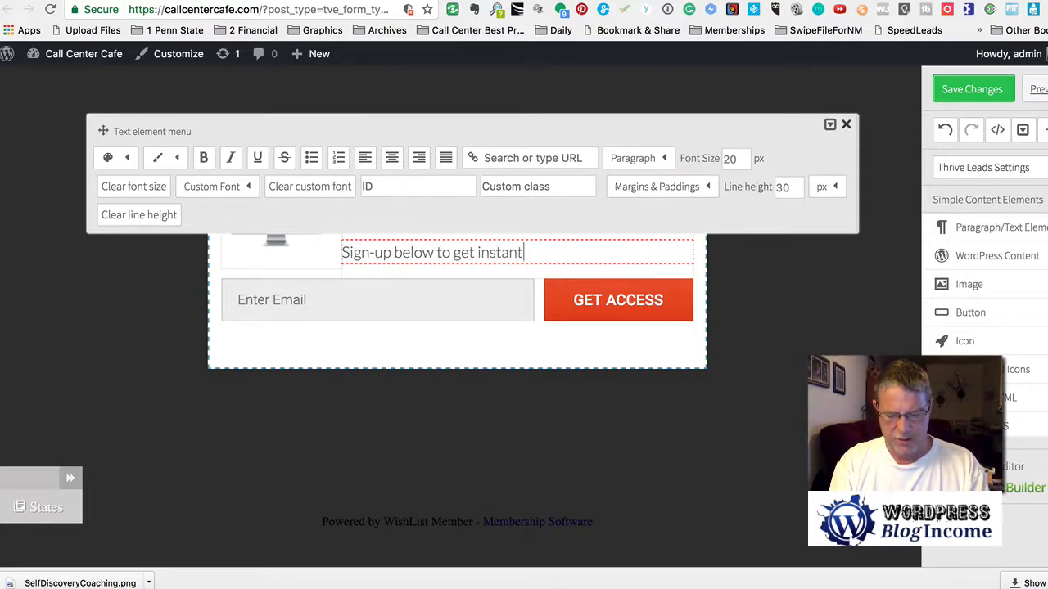
pyautogui.write(' access to')
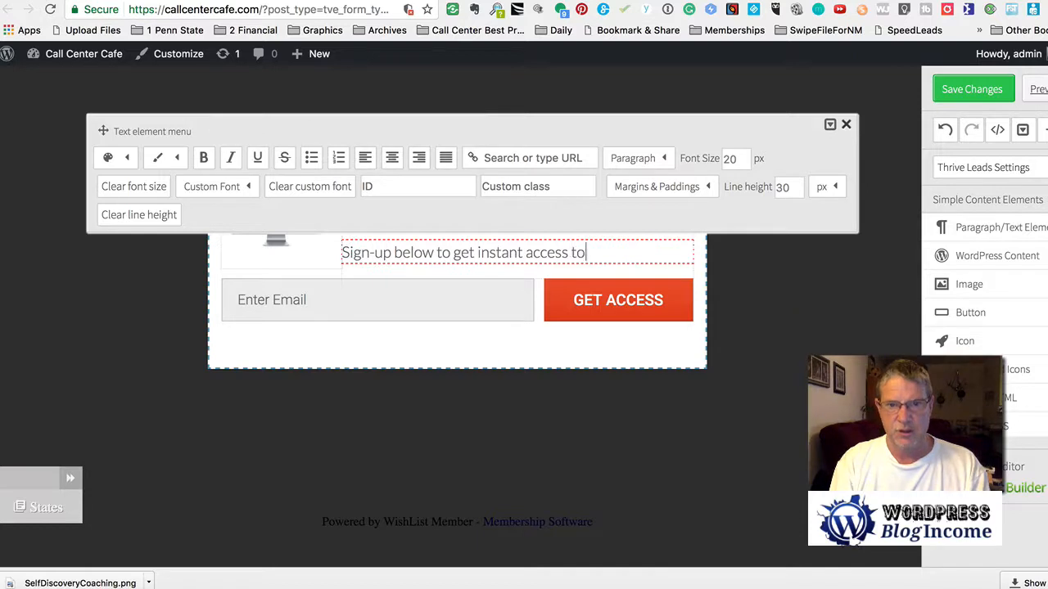
pyautogui.write(' the')
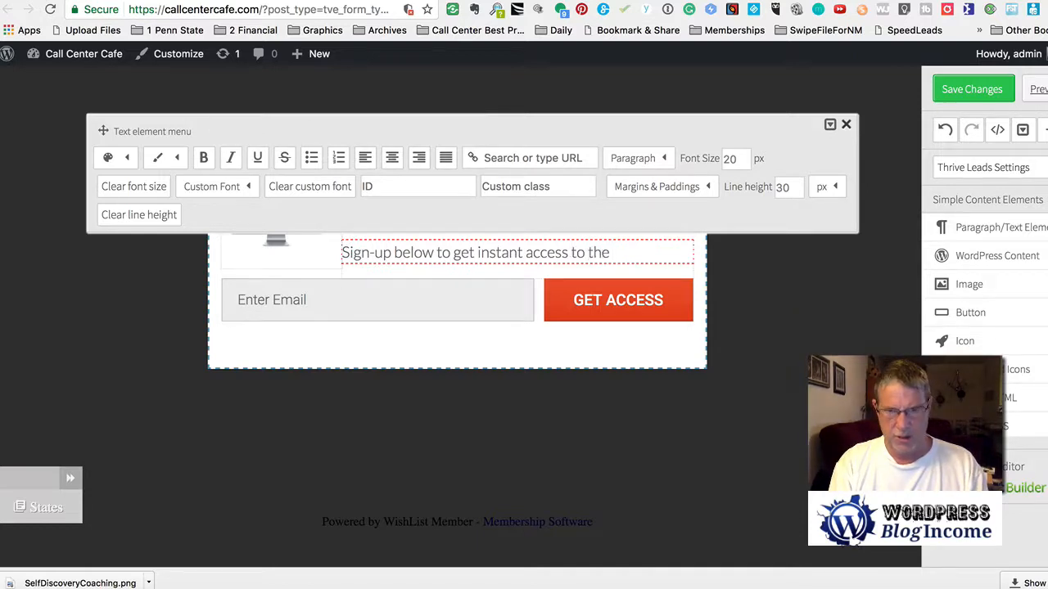
pyautogui.write(' Best')
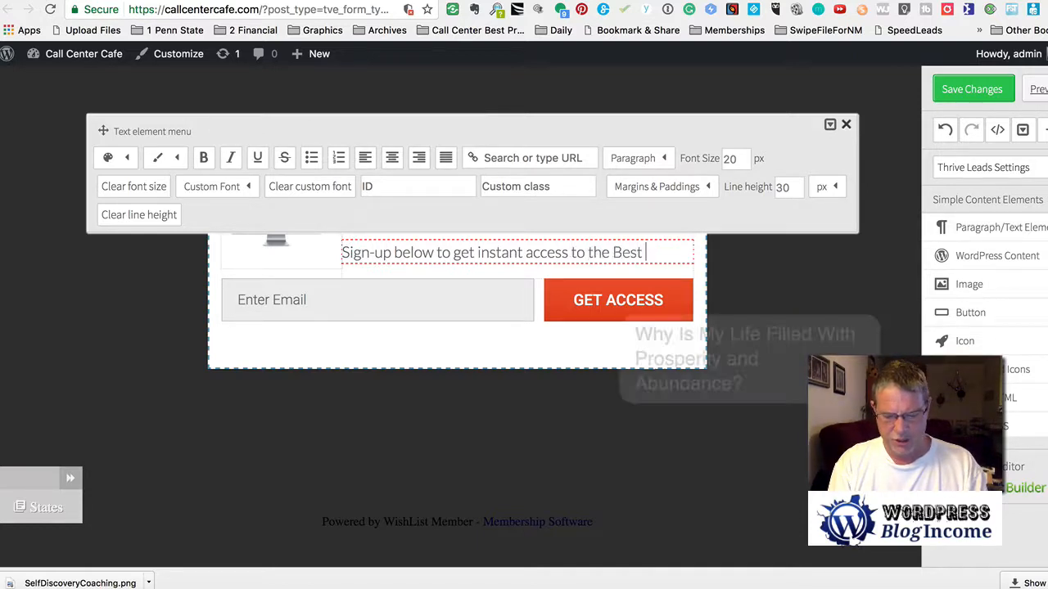
pyautogui.write(' Coa')
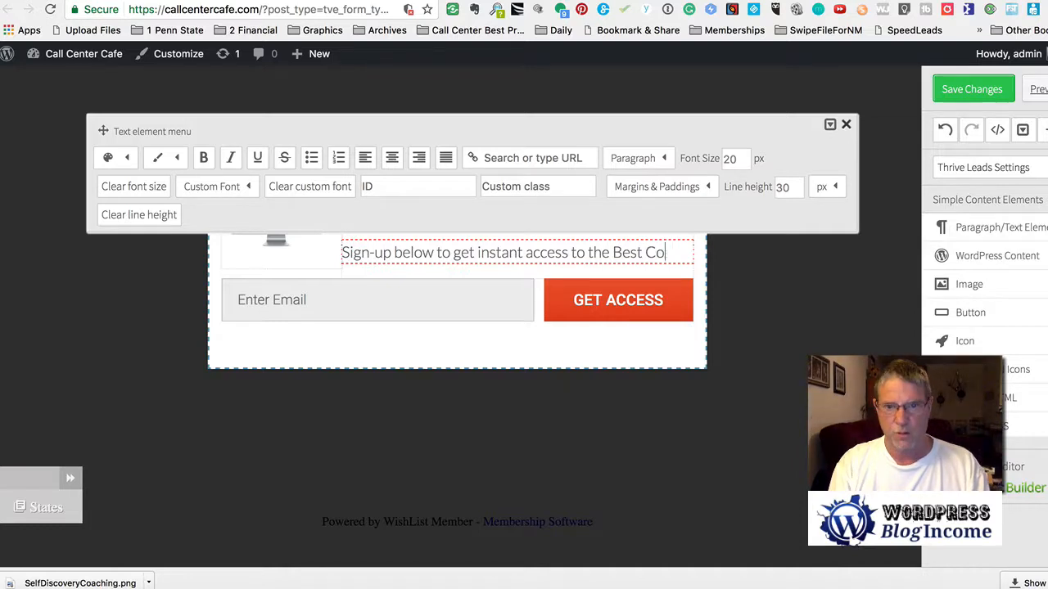
pyautogui.press('BackSpace')
pyautogui.press('BackSpace')
pyautogui.press('BackSpace')
pyautogui.press('BackSpace')
pyautogui.press('BackSpace')
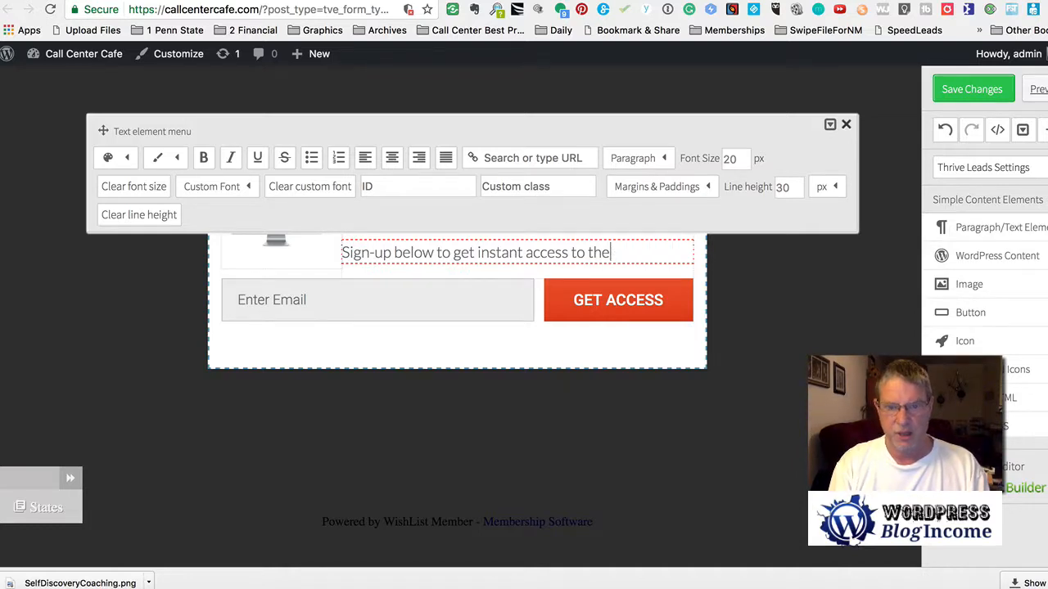
# - Complete the paragraph under the lightbox heading with "Most Effective Coaching Method that Drives Performance"
pyautogui.write('Mos')
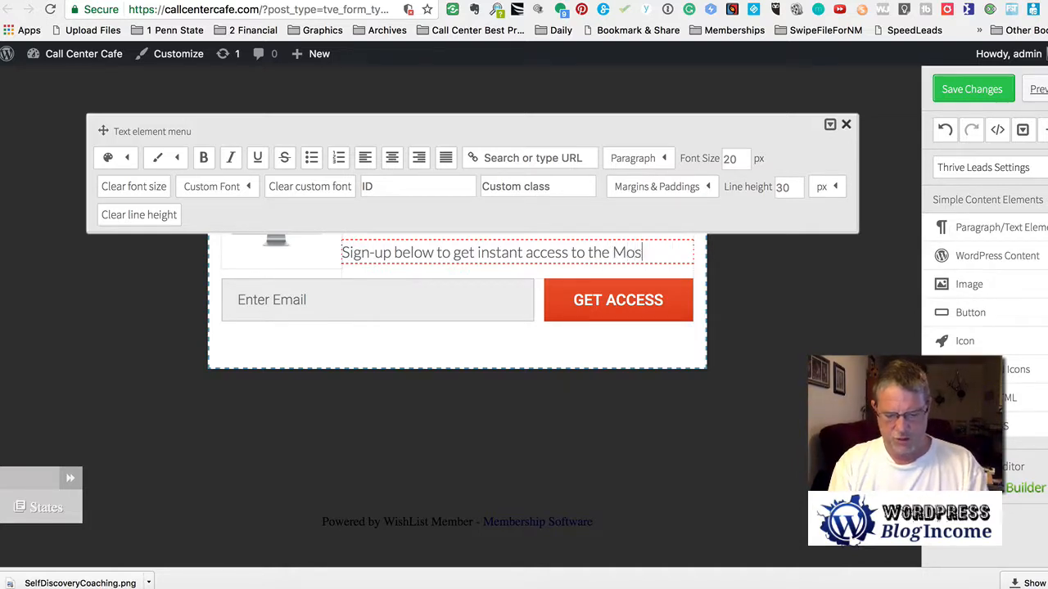
pyautogui.write('t Effecti')
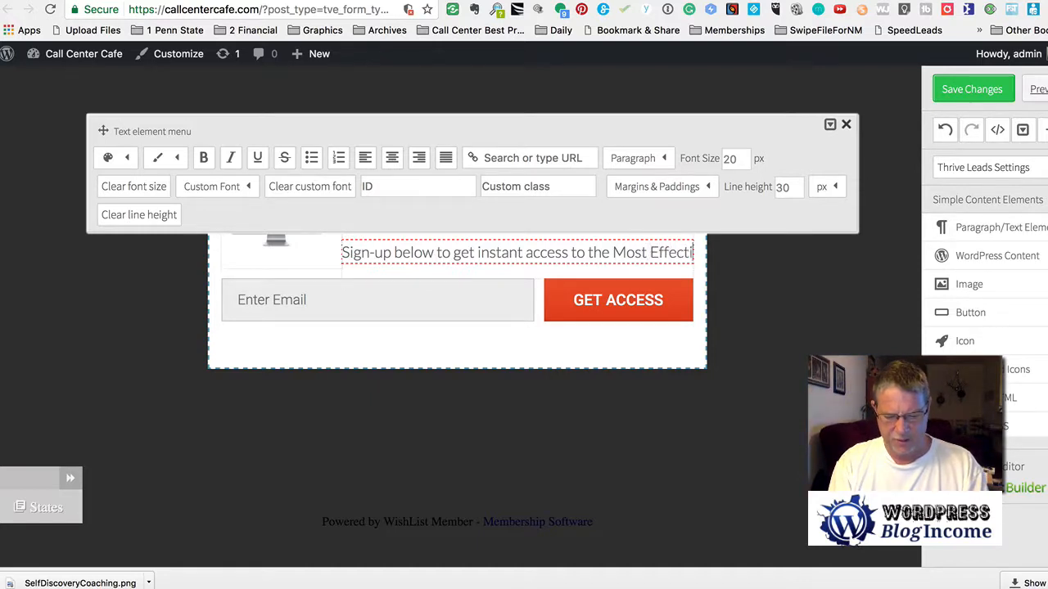
pyautogui.write('ve Coac')
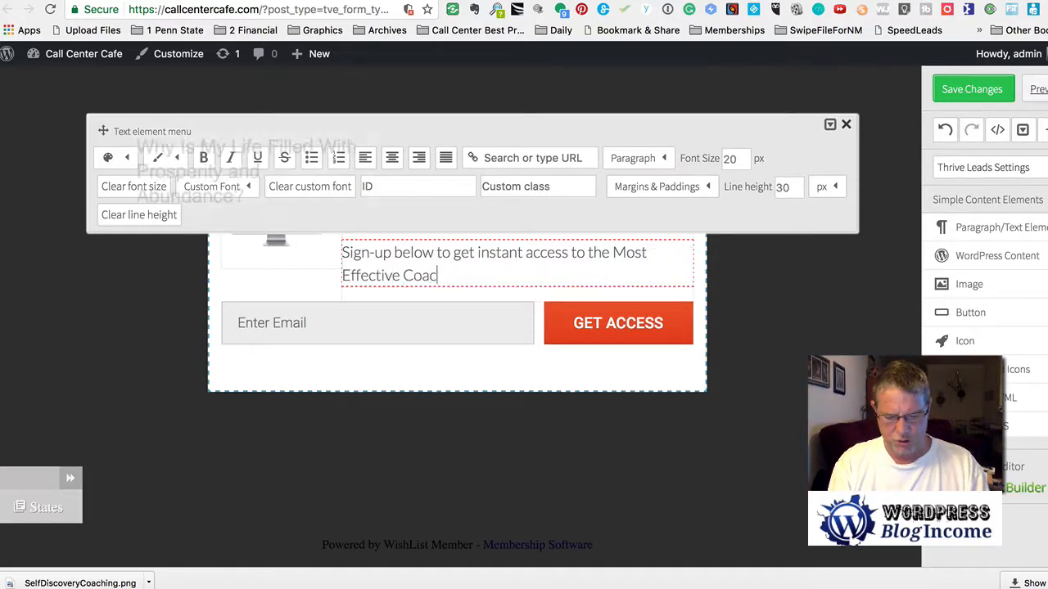
pyautogui.write('hing Method that')
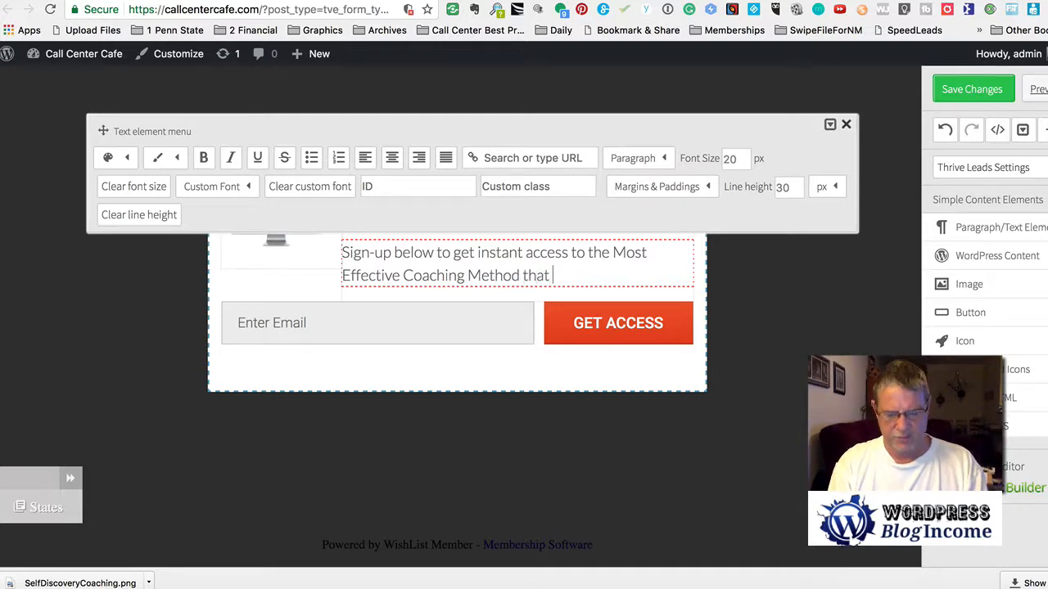
pyautogui.write(' Drives ')
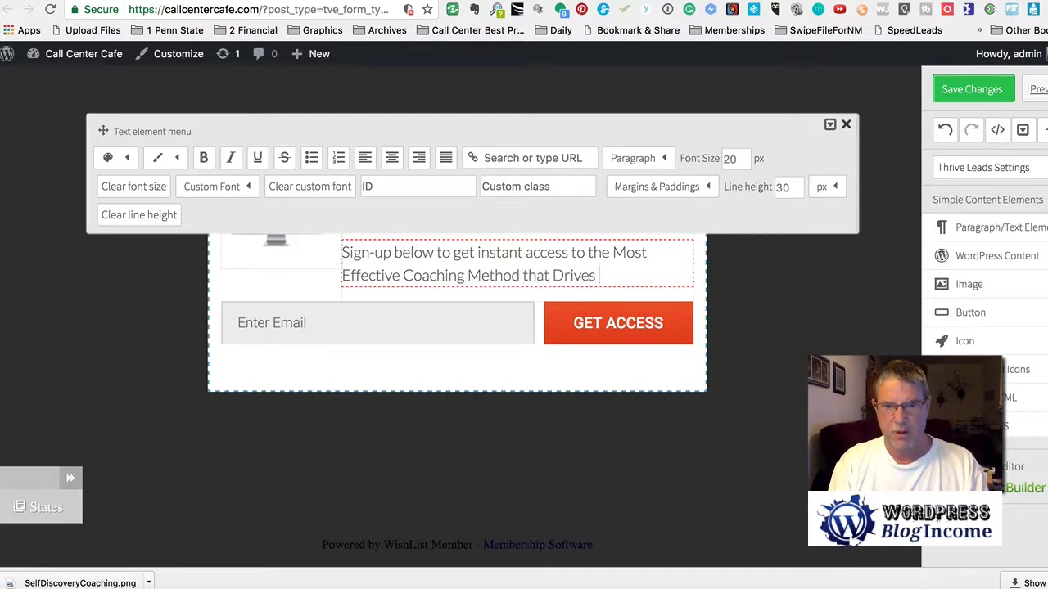
pyautogui.write('Performance')
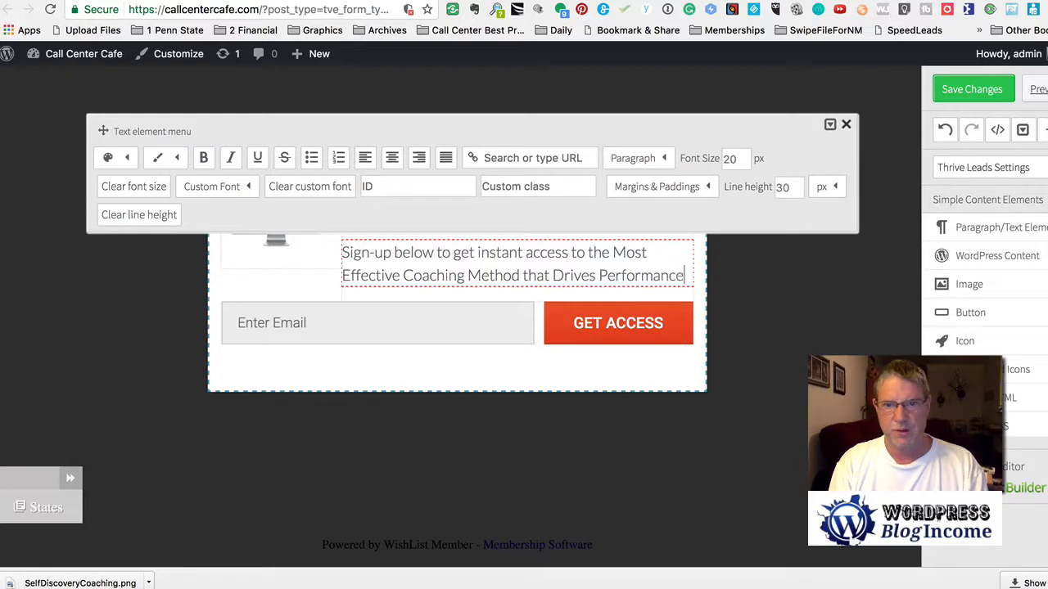
pyautogui.click(369, 358)
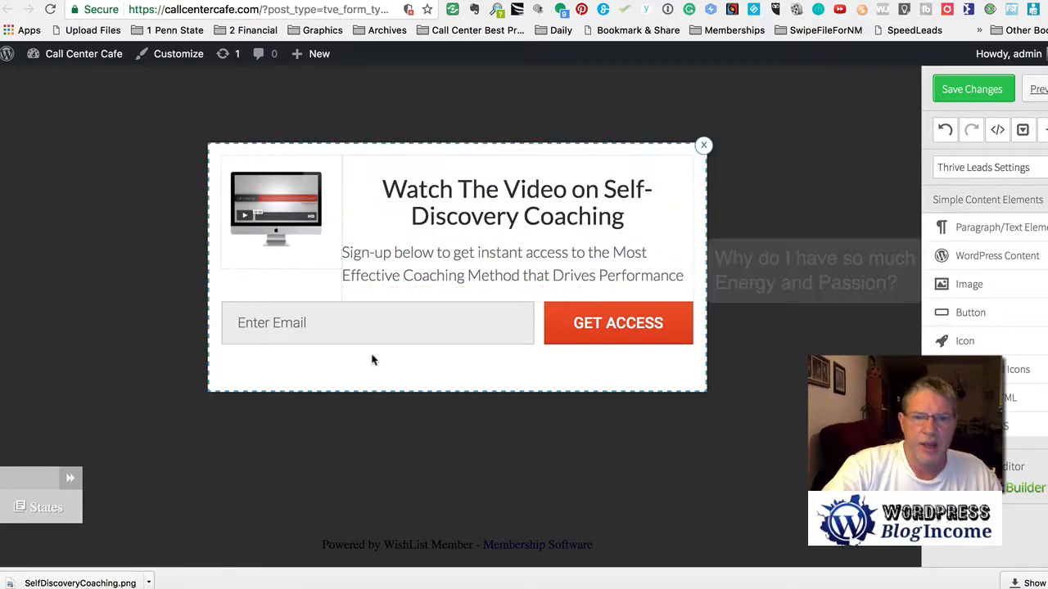
# - Create an API connection to AWeber for the lightbox's sign-up form and choose the Call Center Cafe mailing list
pyautogui.click(370, 332)
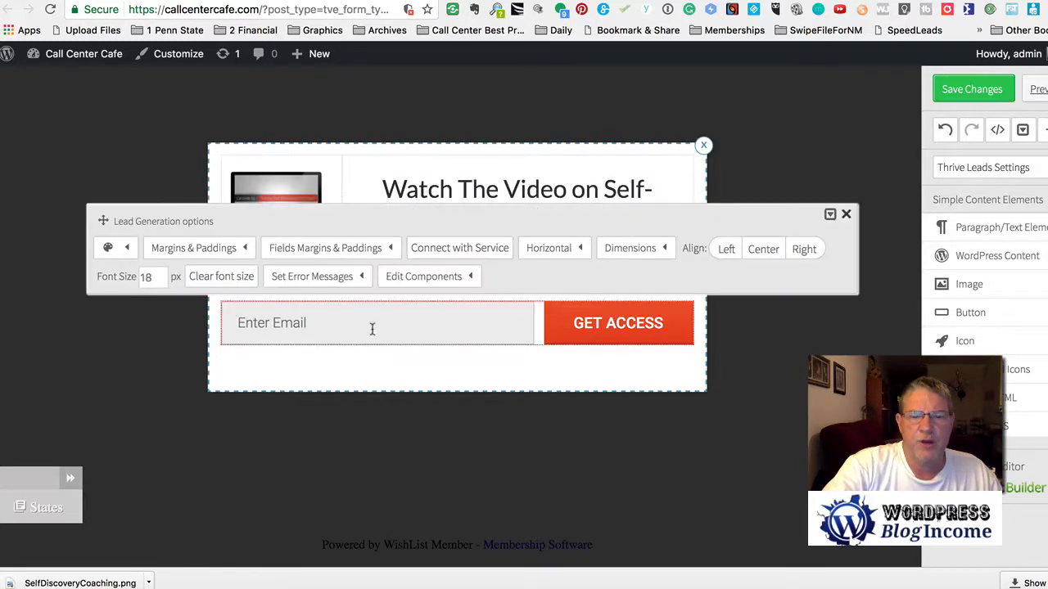
pyautogui.click(465, 248)
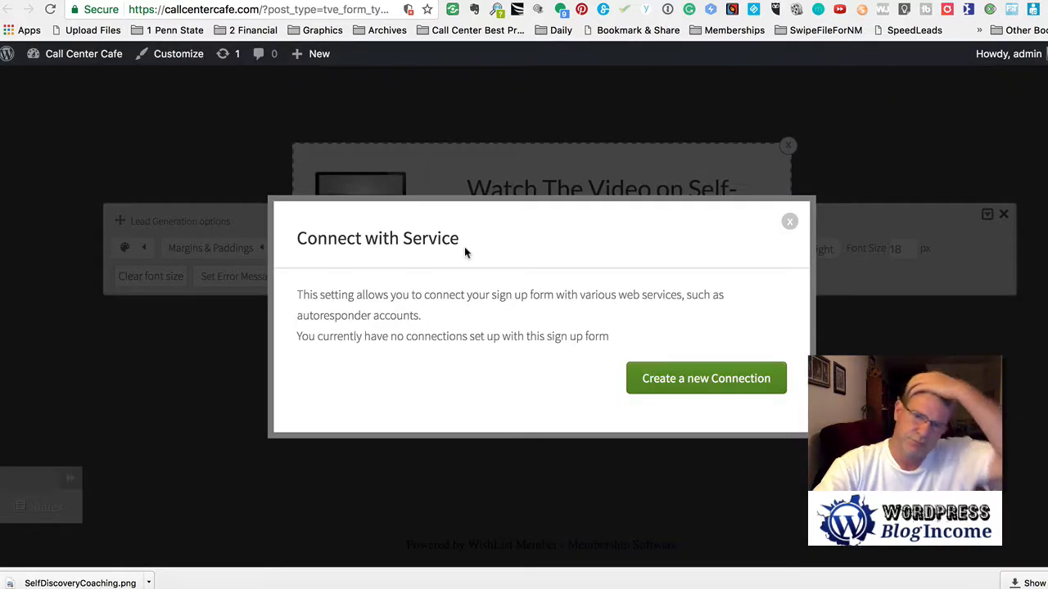
pyautogui.click(700, 381)
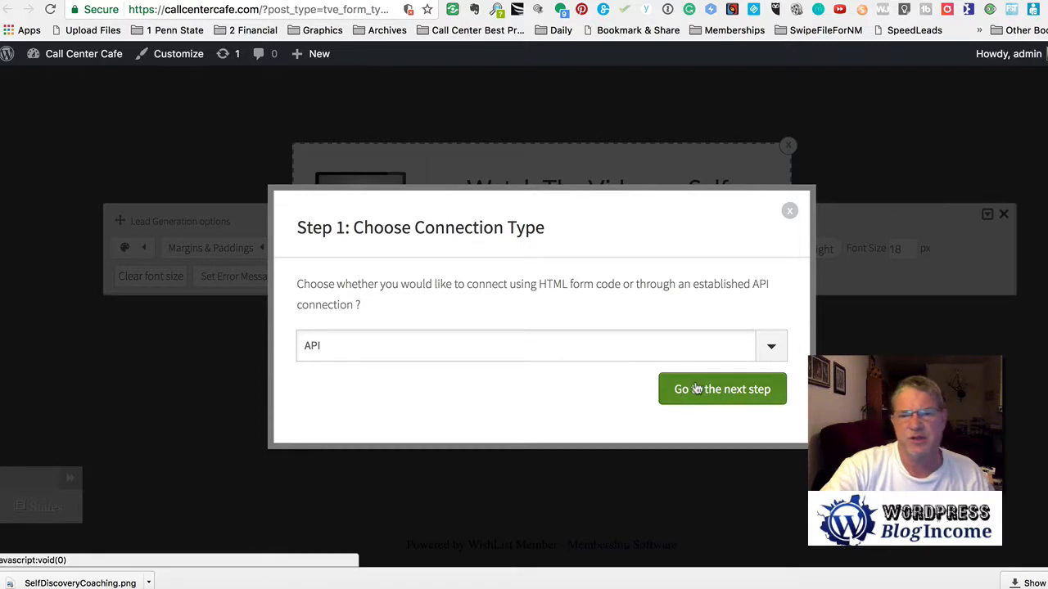
pyautogui.click(697, 389)
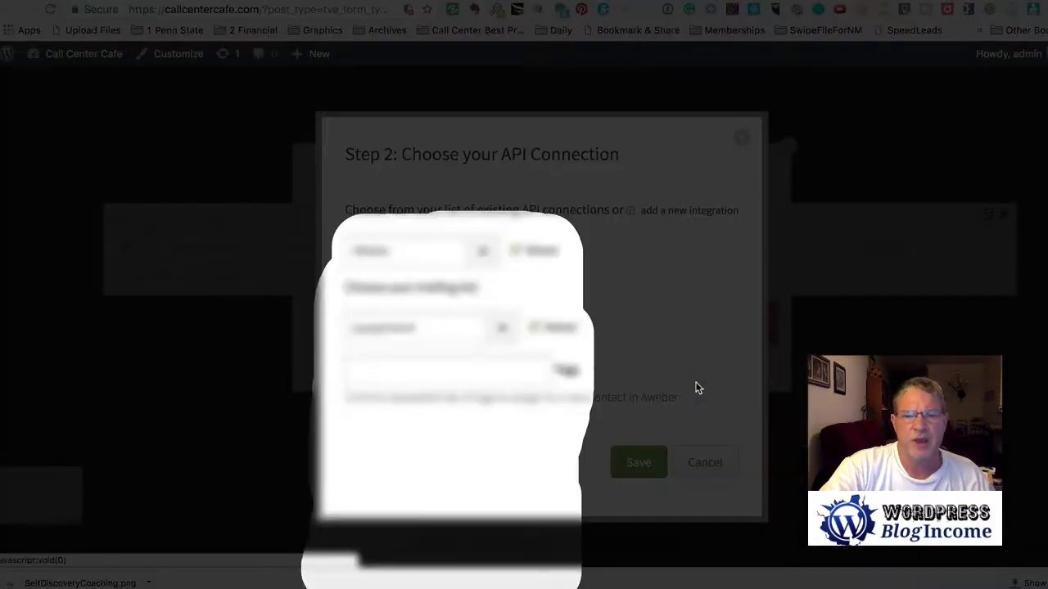
pyautogui.click(502, 328)
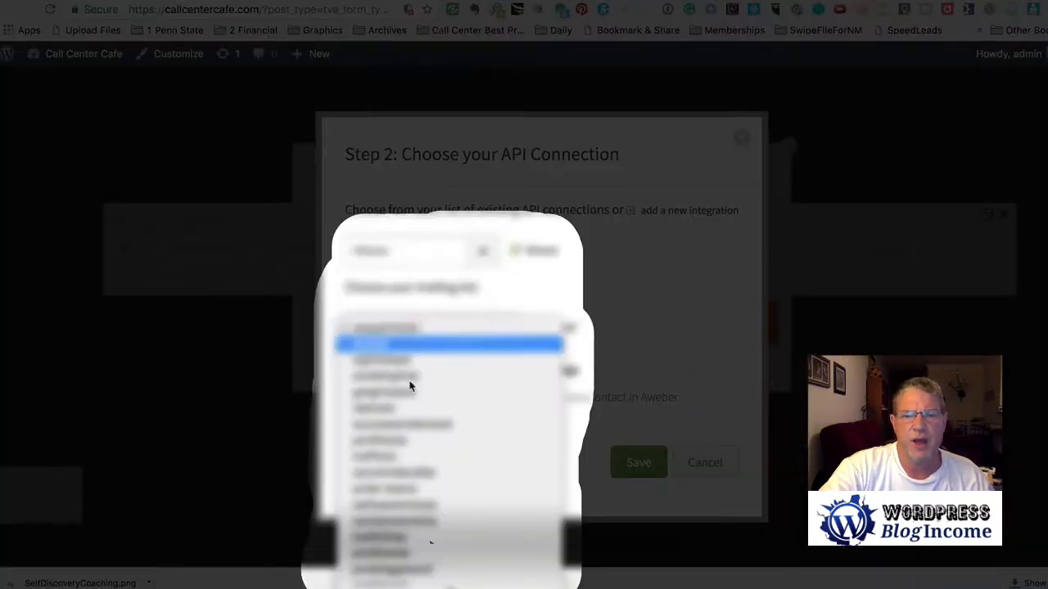
pyautogui.scroll(-10, 390, 527)
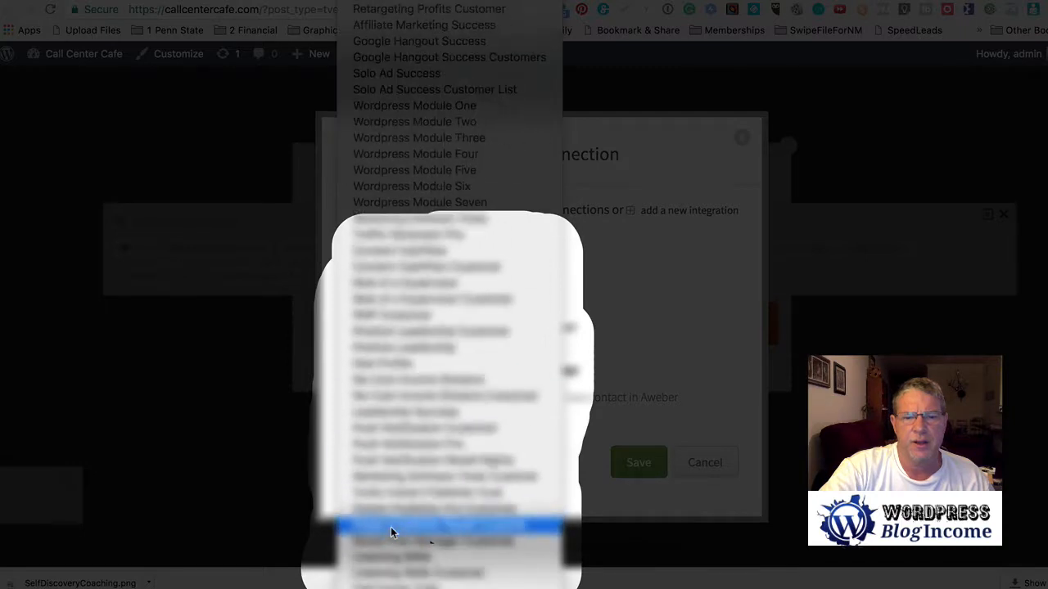
pyautogui.click(390, 527)
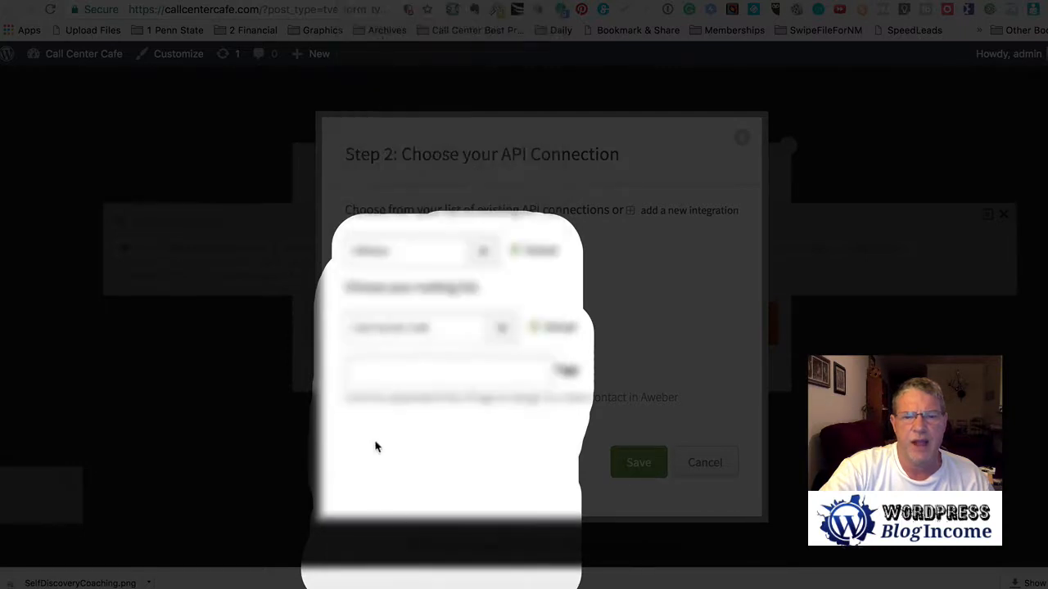
# - Assign the tag "coaching" to new AWeber contacts and save the API connection
pyautogui.click(392, 368)
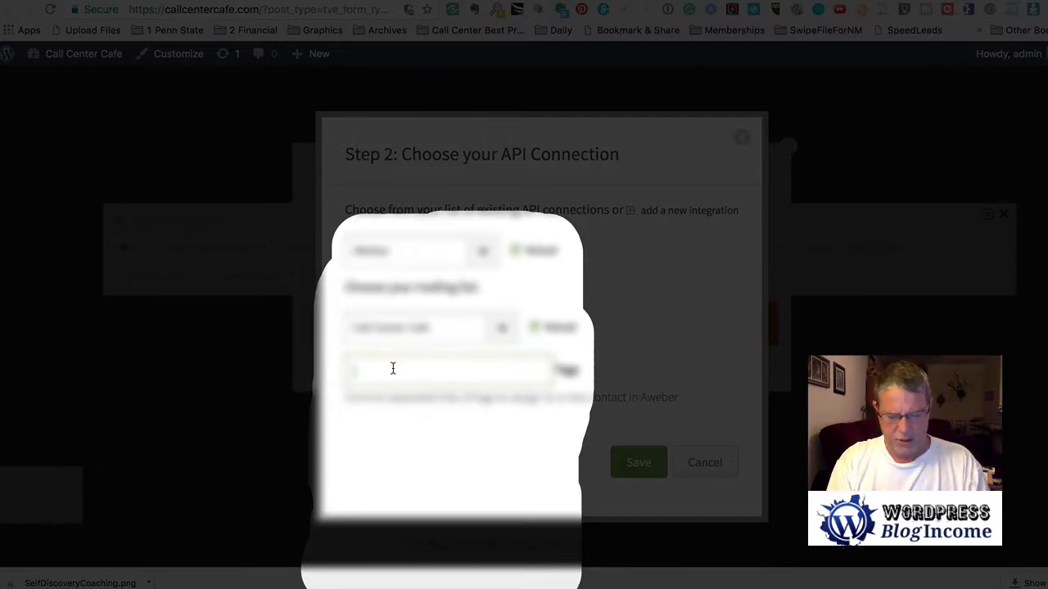
pyautogui.write('call')
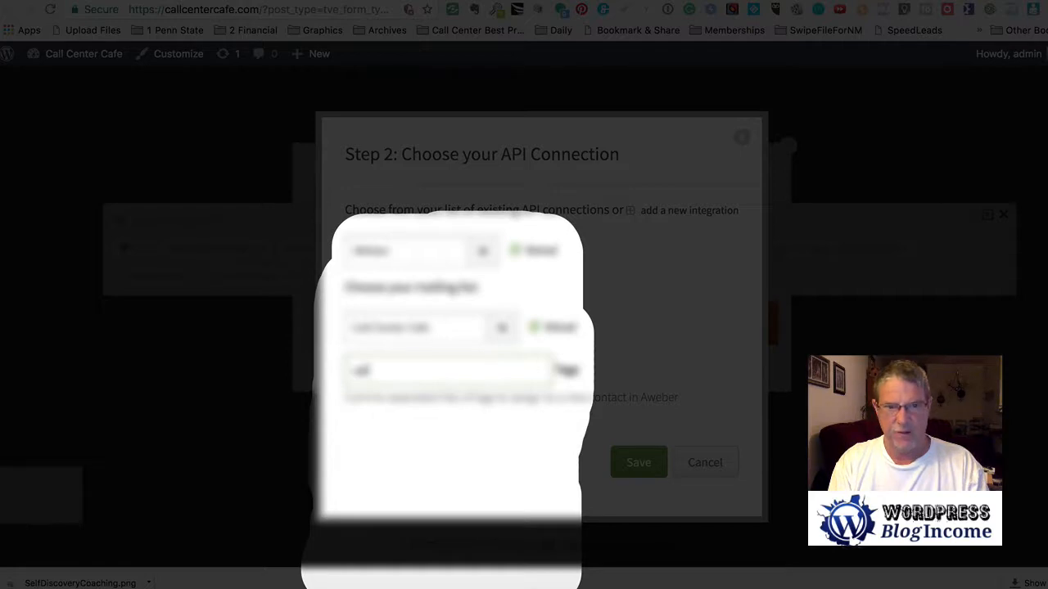
pyautogui.press('BackSpace')
pyautogui.press('BackSpace')
pyautogui.press('BackSpace')
pyautogui.press('BackSpace')
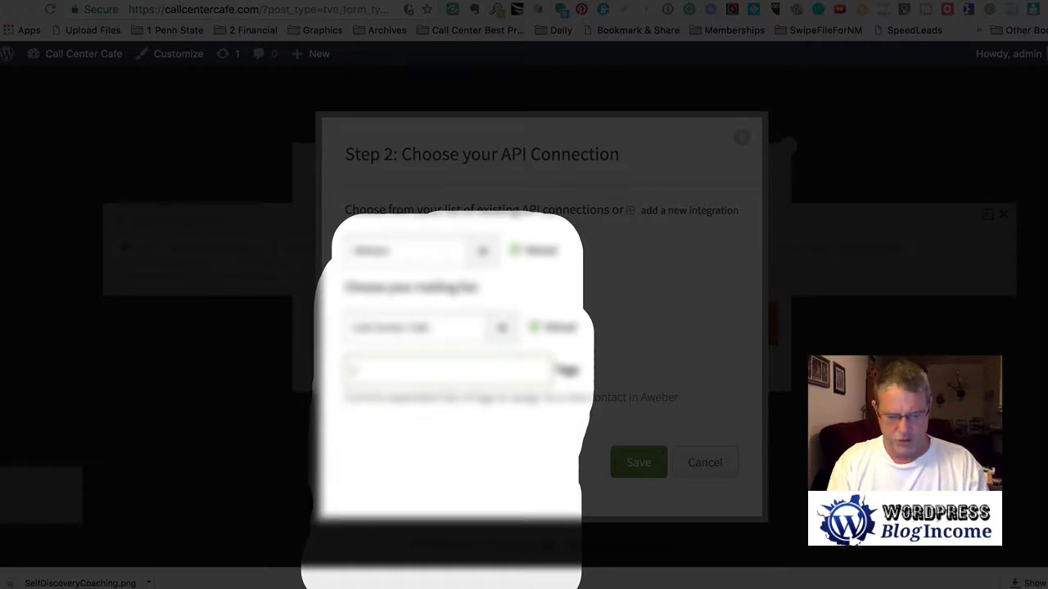
pyautogui.write('coaching')
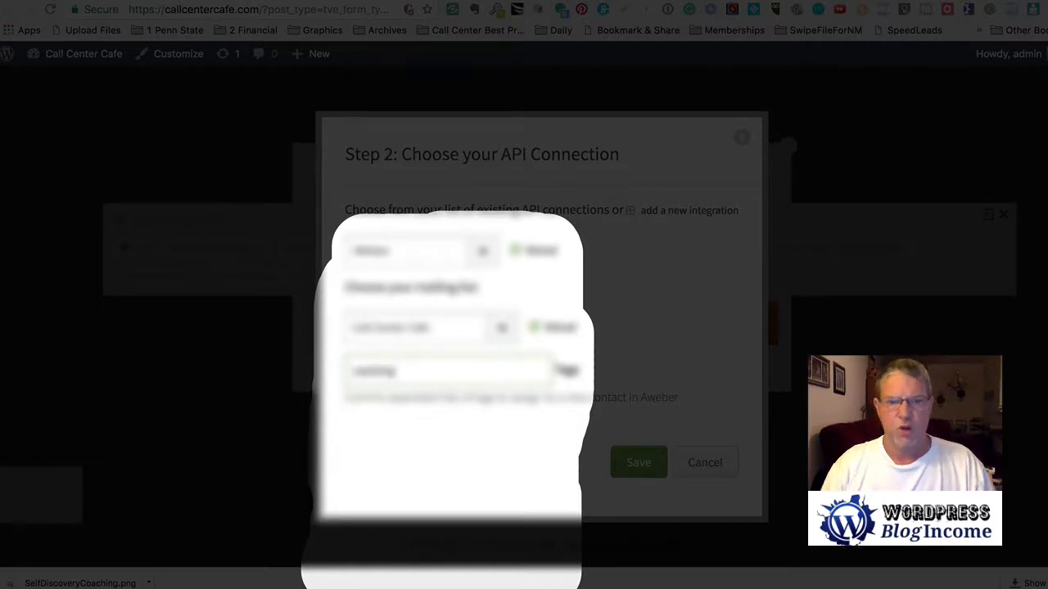
pyautogui.click(635, 464)
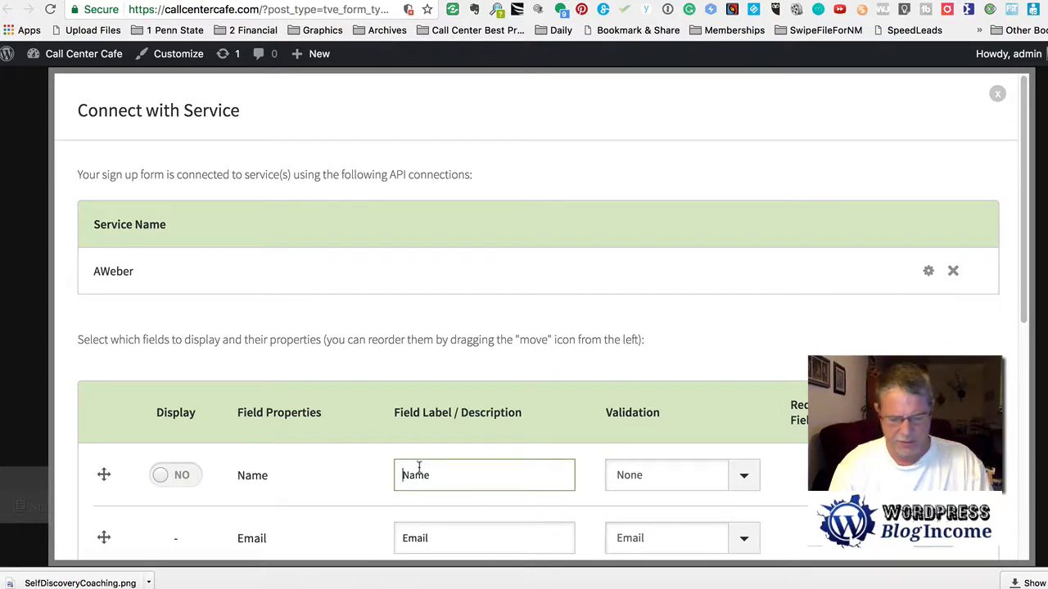
# - Label the name field "First Name" and turn on its display, and label the email field "Best Email"
pyautogui.write('First')
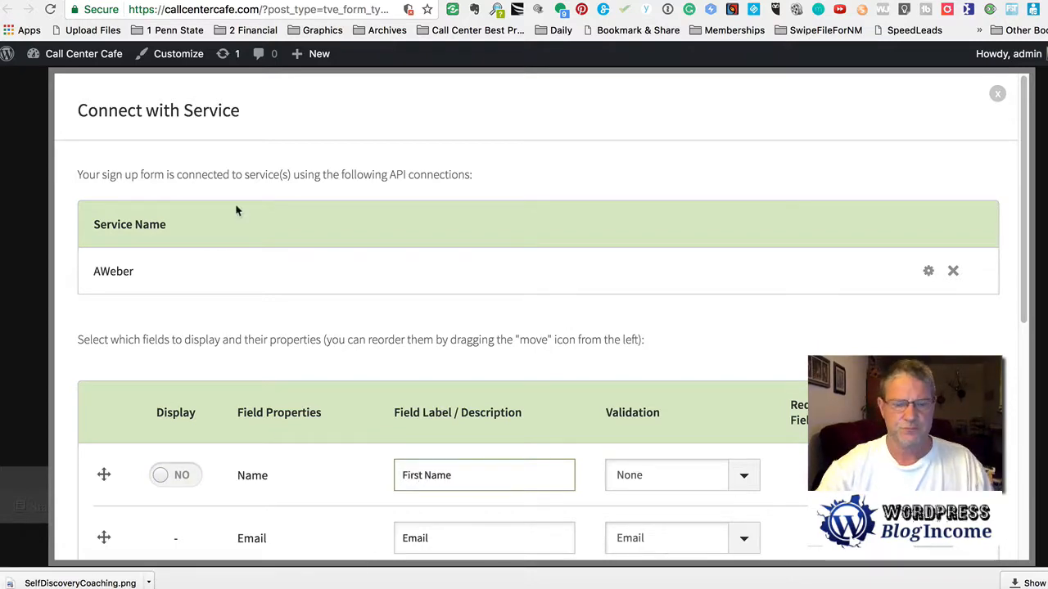
pyautogui.click(180, 480)
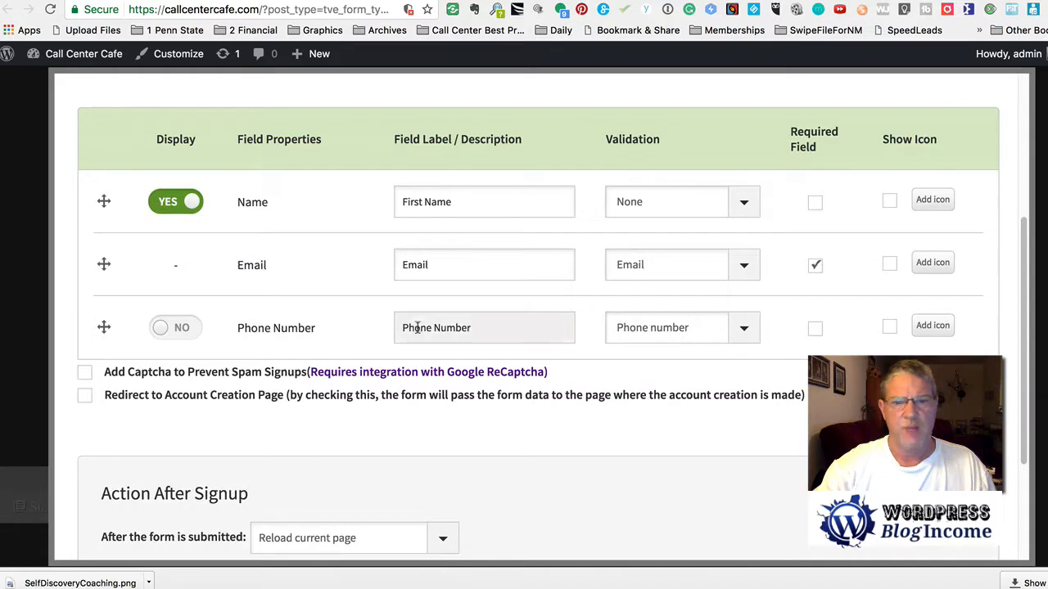
pyautogui.click(398, 263)
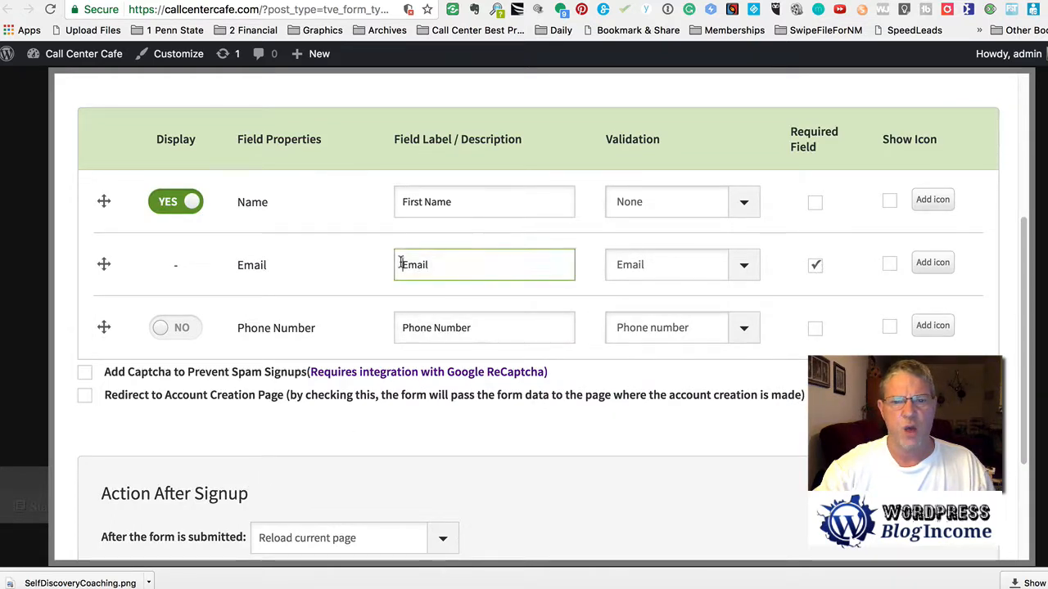
pyautogui.write('Best')
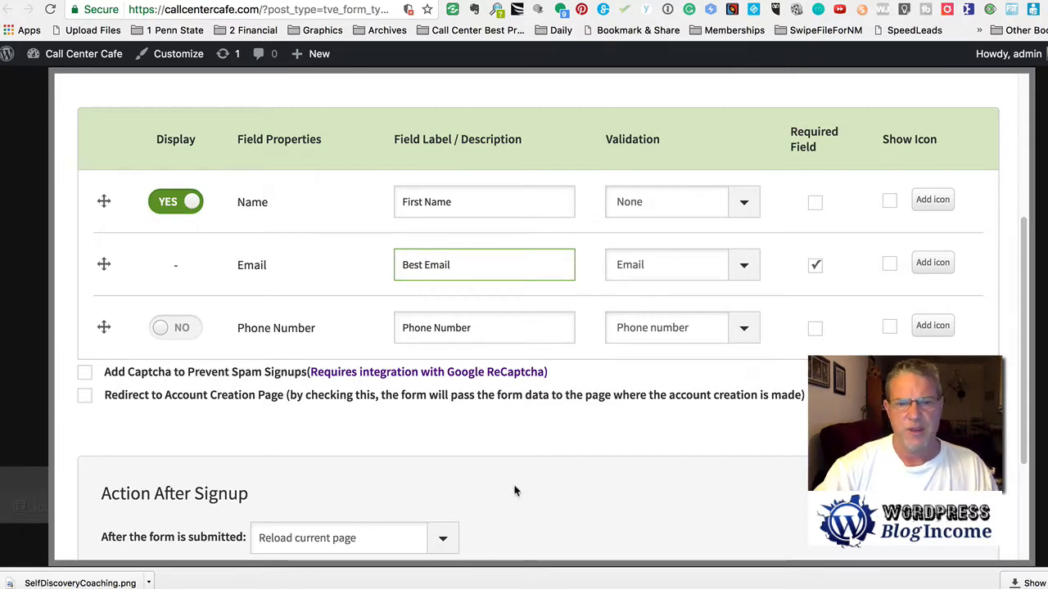
# - Set the action after form submission to "Display message without reload"
pyautogui.scroll(-5, 514, 488)
pyautogui.click(442, 360)
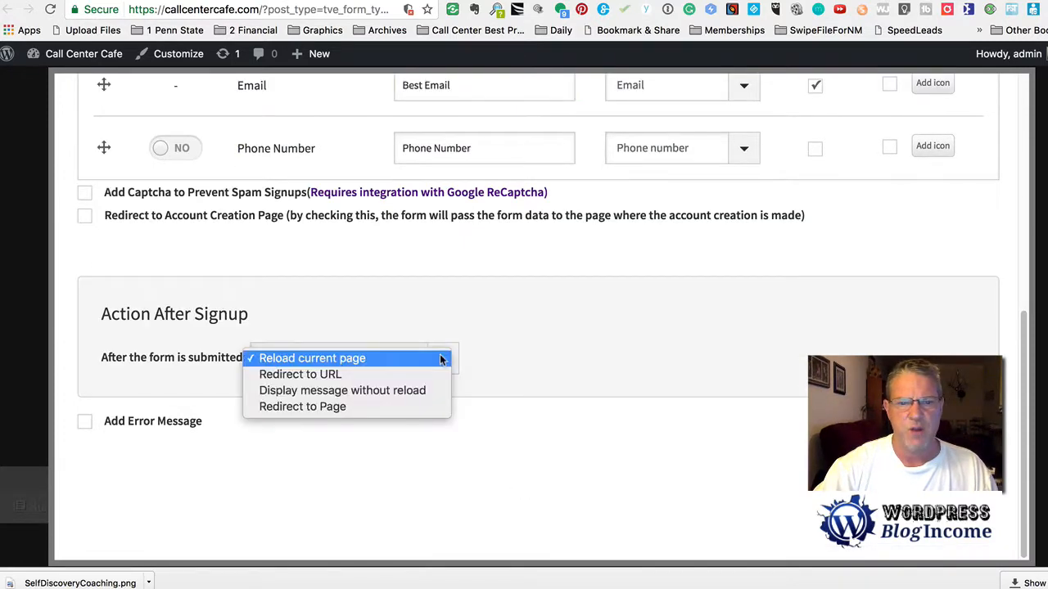
pyautogui.click(352, 391)
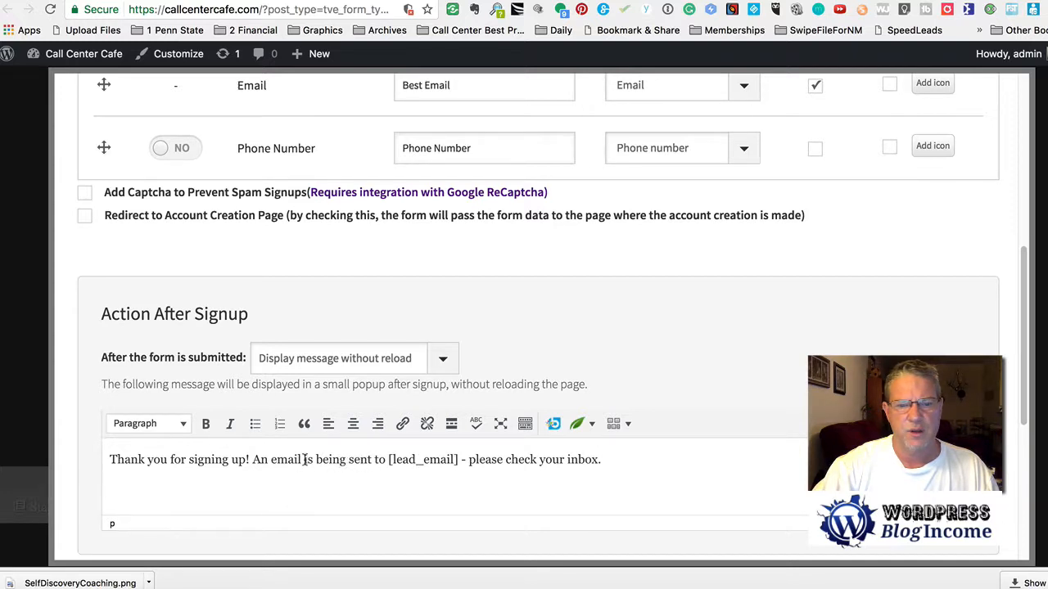
# - Insert "(with a link to the Coaching Video)" after "An email" in the signup thank-you message
pyautogui.write('(')
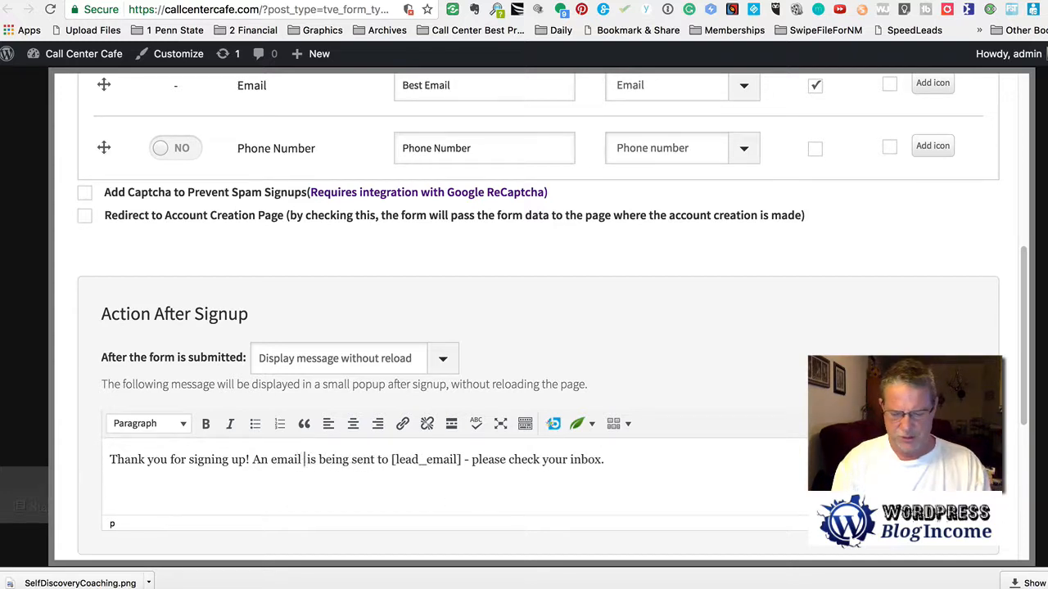
pyautogui.write('with a l')
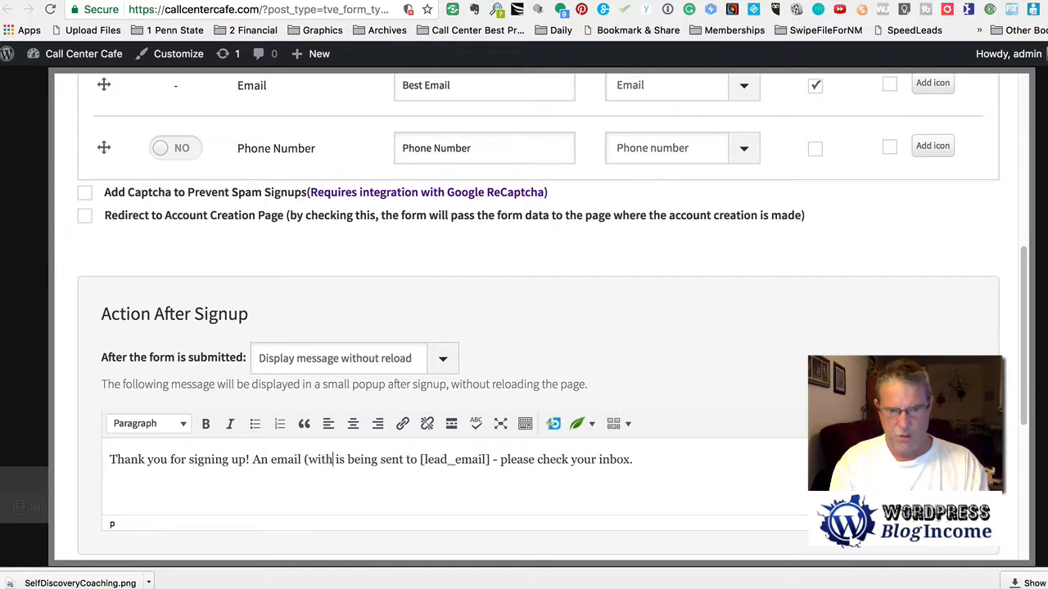
pyautogui.write('ink to the ')
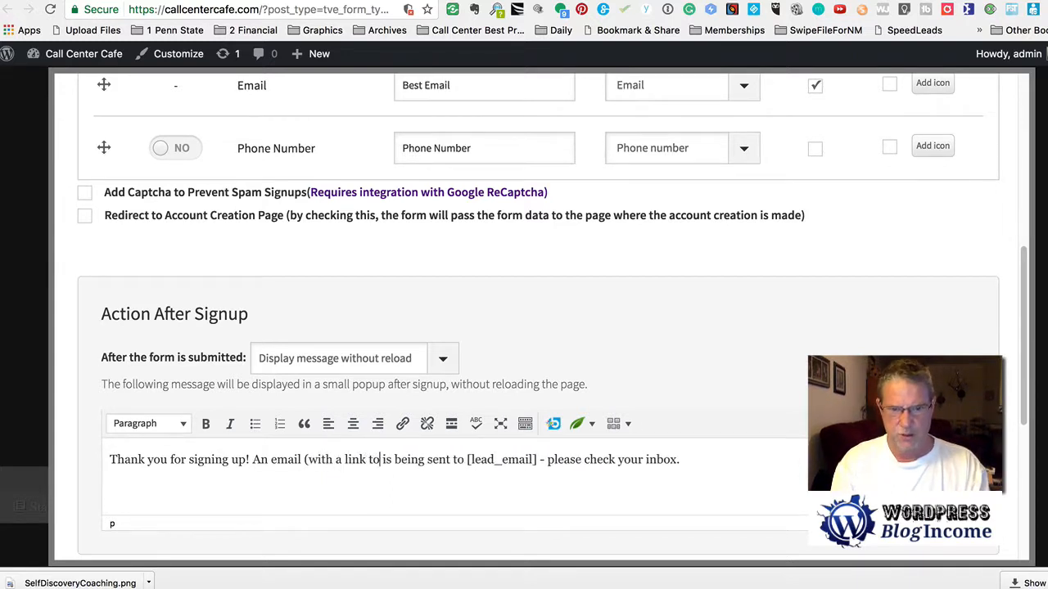
pyautogui.write('=')
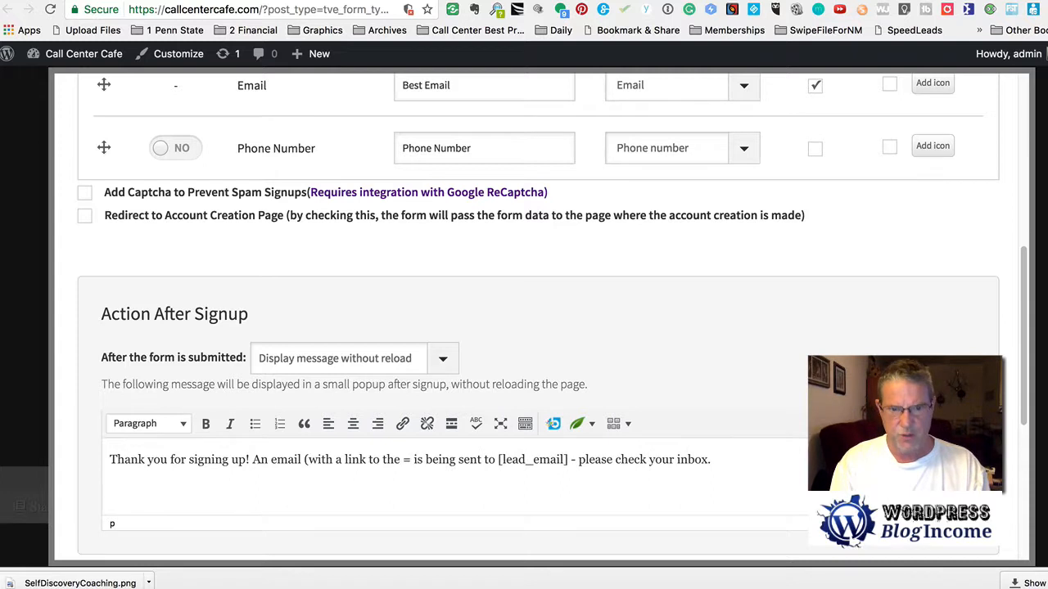
pyautogui.press('BackSpace')
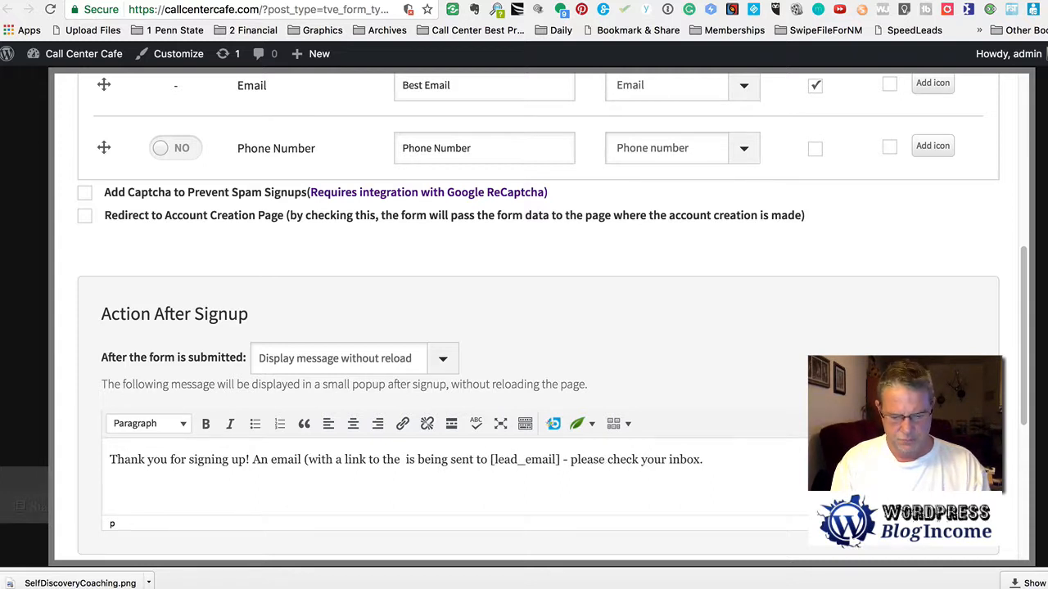
pyautogui.write('Coaching Vi')
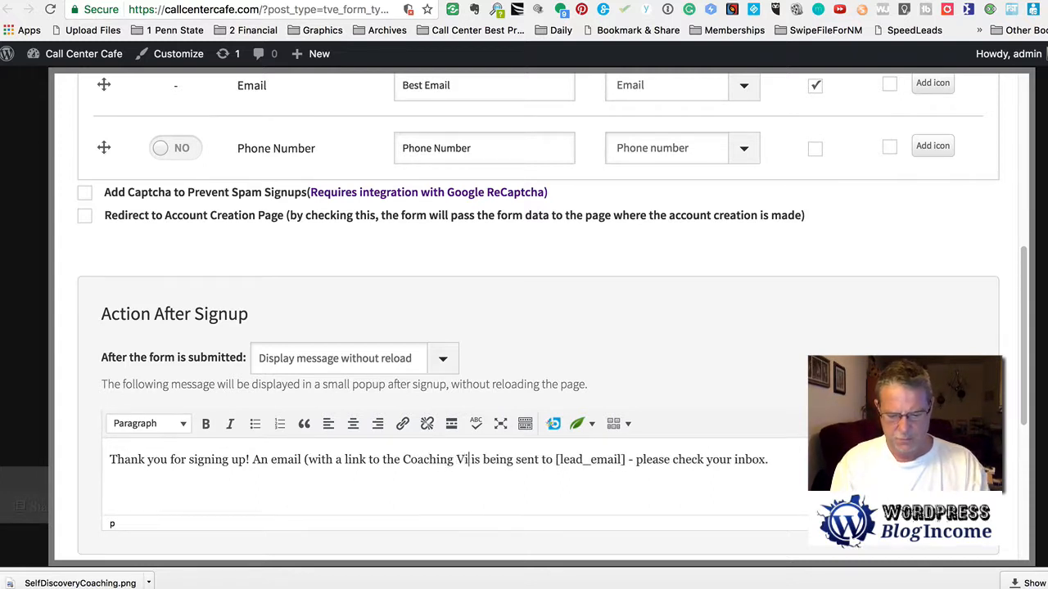
pyautogui.write('deo)')
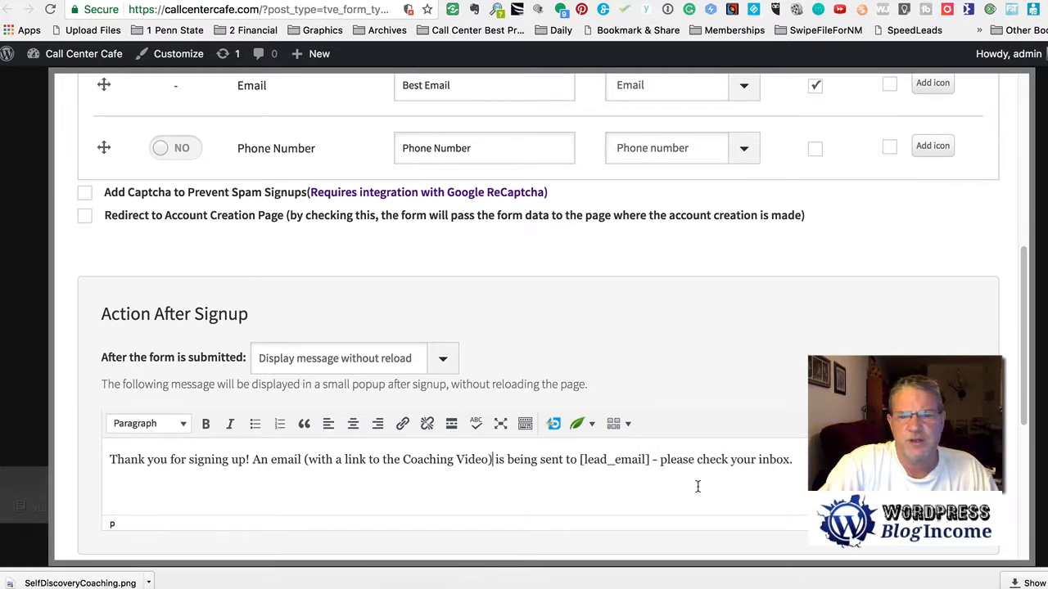
# - Bold "An email (with a link to the Coaching Video) is being sent to [lead_email]" in the thank-you message
pyautogui.scroll(-1, 676, 467)
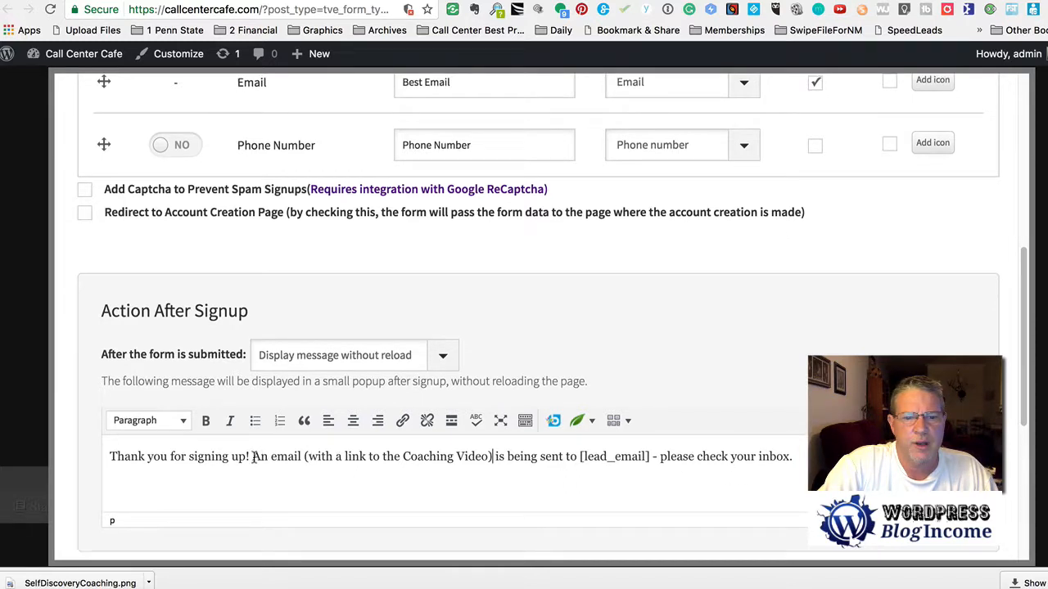
pyautogui.moveTo(253, 456); pyautogui.dragTo(642, 451)
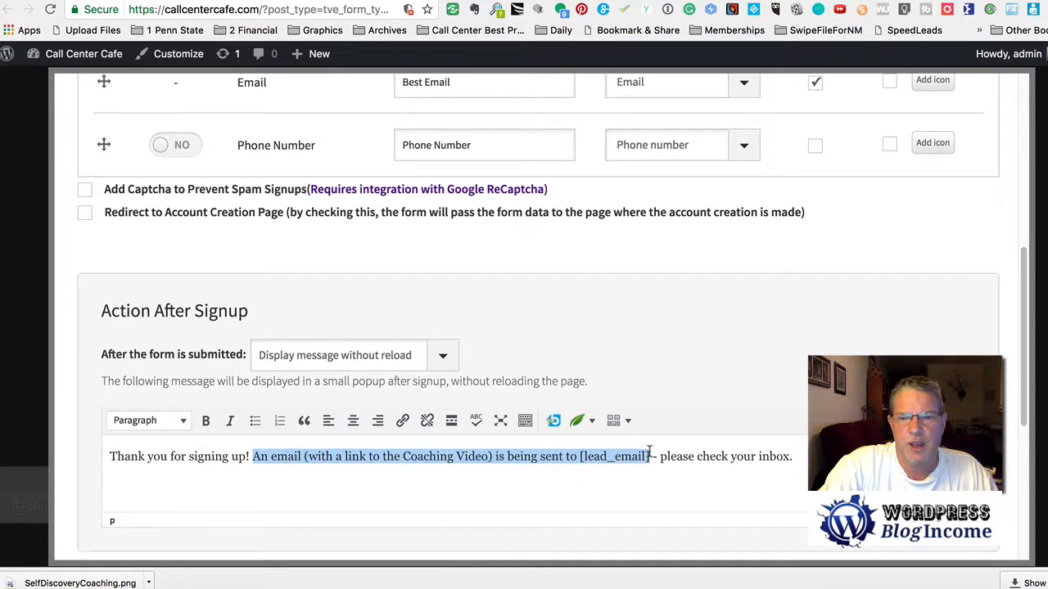
pyautogui.click(205, 421)
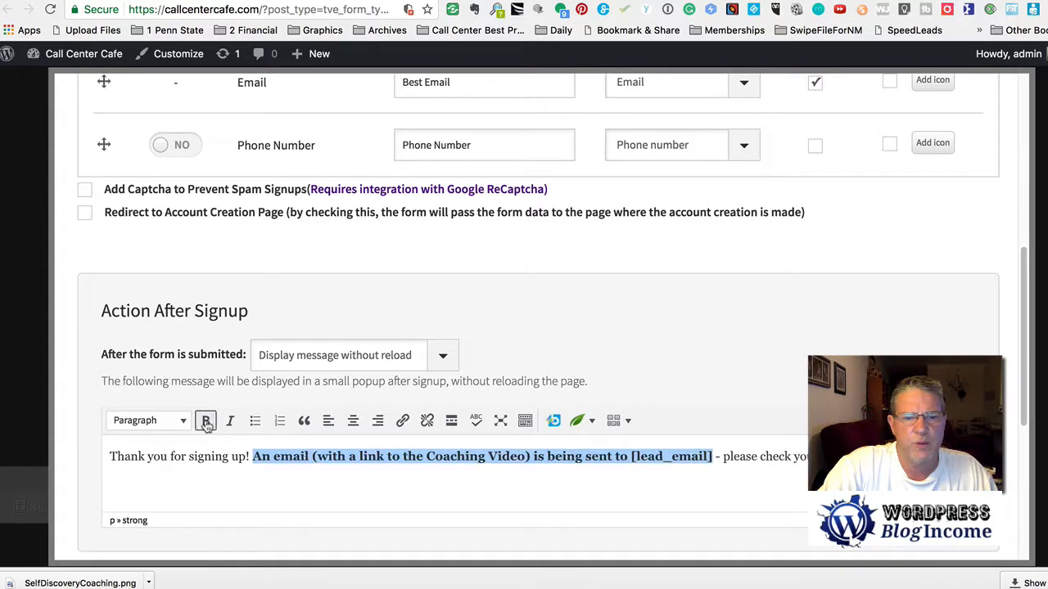
# - Save the opt-in form's service connection settings with the edited thank-you message
pyautogui.click(483, 494)
pyautogui.scroll(-1, 487, 496)
pyautogui.scroll(-2, 487, 496)
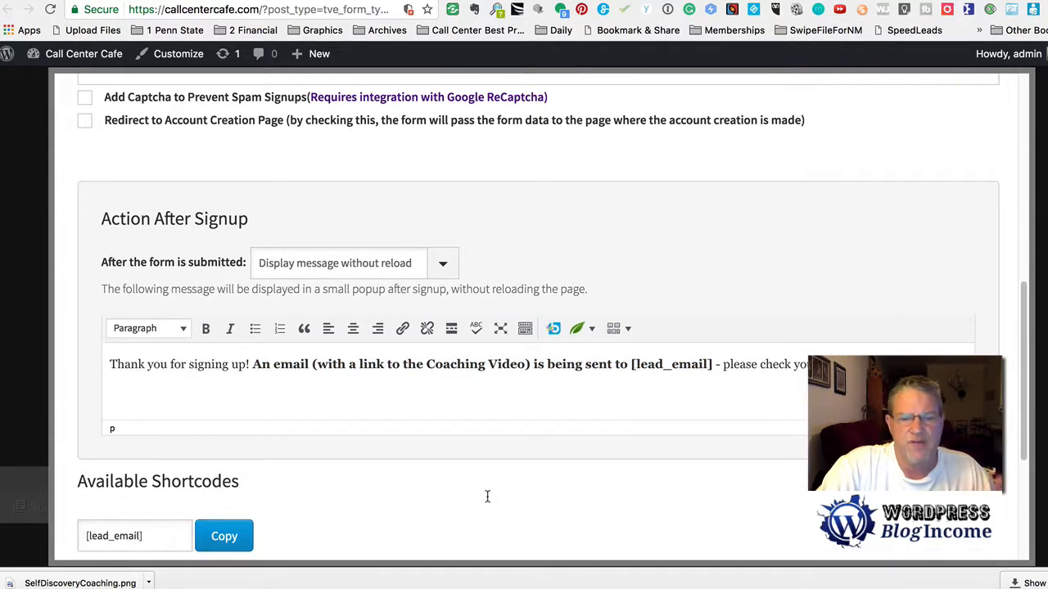
pyautogui.scroll(-5, 487, 496)
pyautogui.click(949, 499)
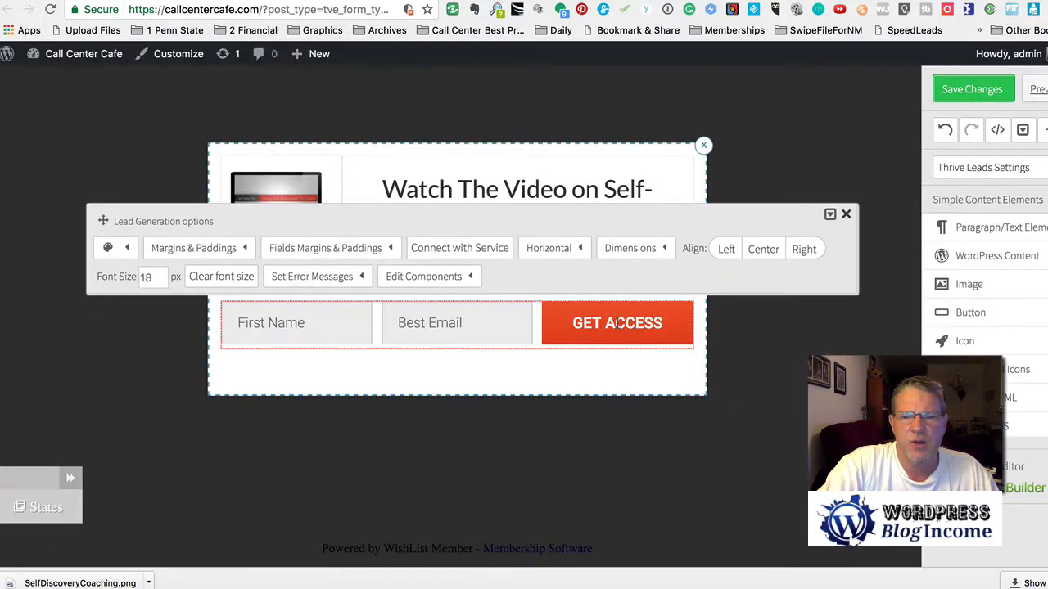
# - Set the submit button's text to "WATCH VIDEO" and save the lightbox design
pyautogui.click(617, 384)
pyautogui.click(614, 323)
pyautogui.click(455, 276)
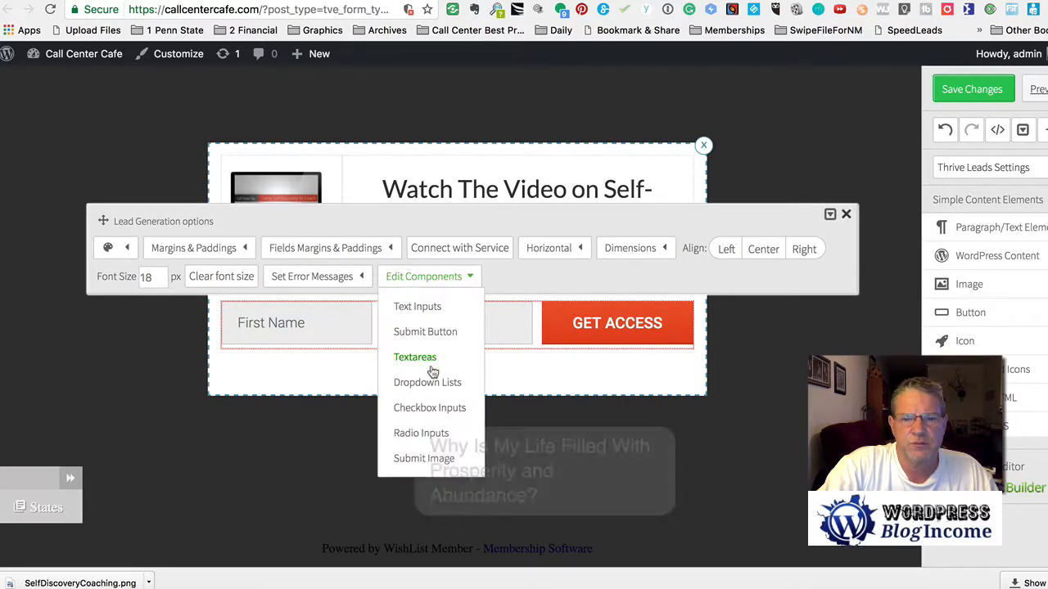
pyautogui.click(426, 332)
pyautogui.click(221, 358)
pyautogui.moveTo(225, 359); pyautogui.dragTo(130, 360)
pyautogui.write('WATCH VIDEO')
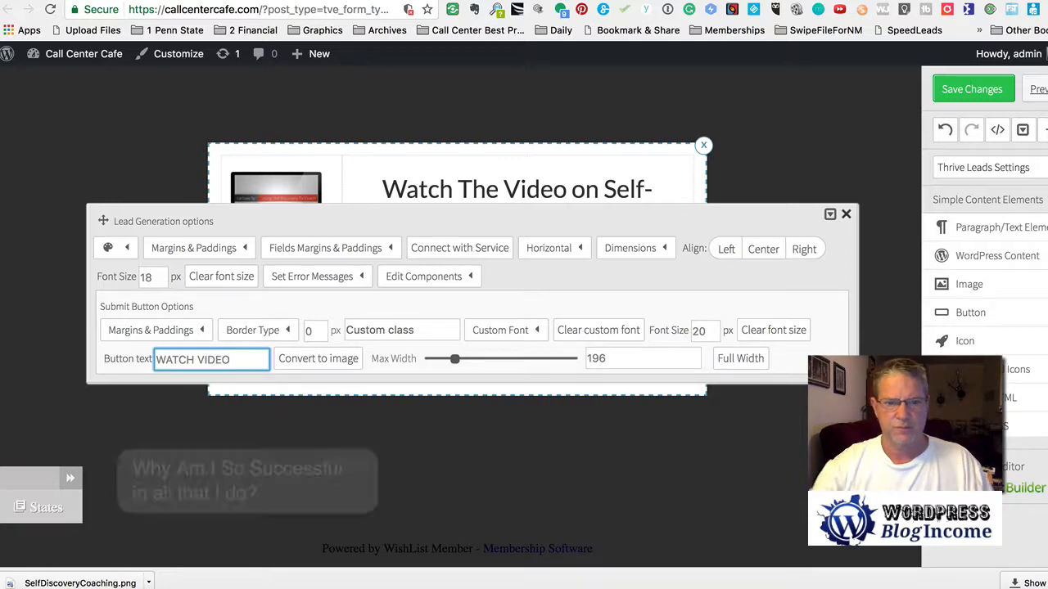
pyautogui.click(296, 468)
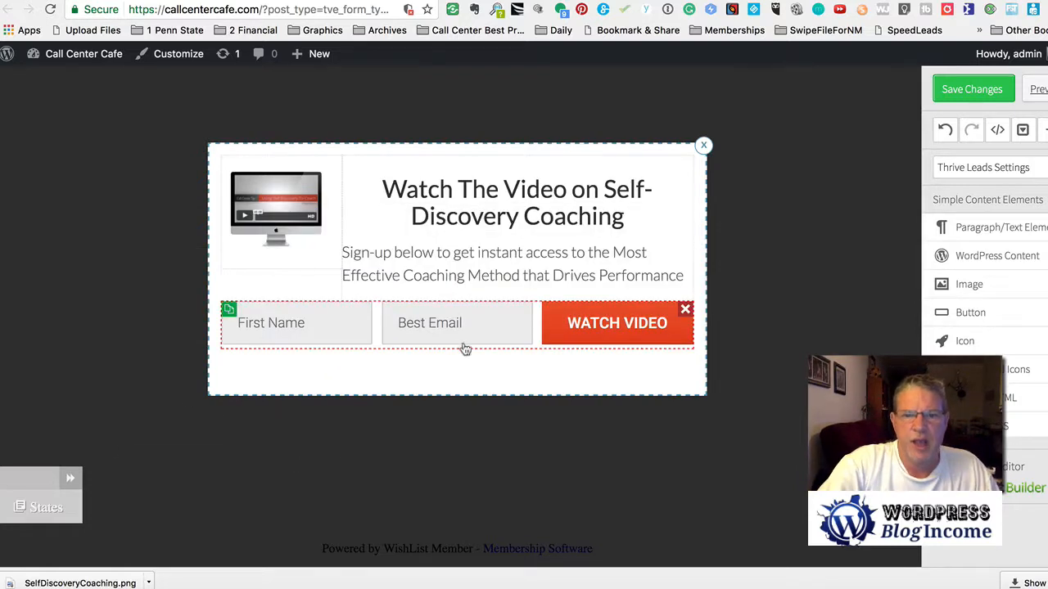
pyautogui.click(953, 90)
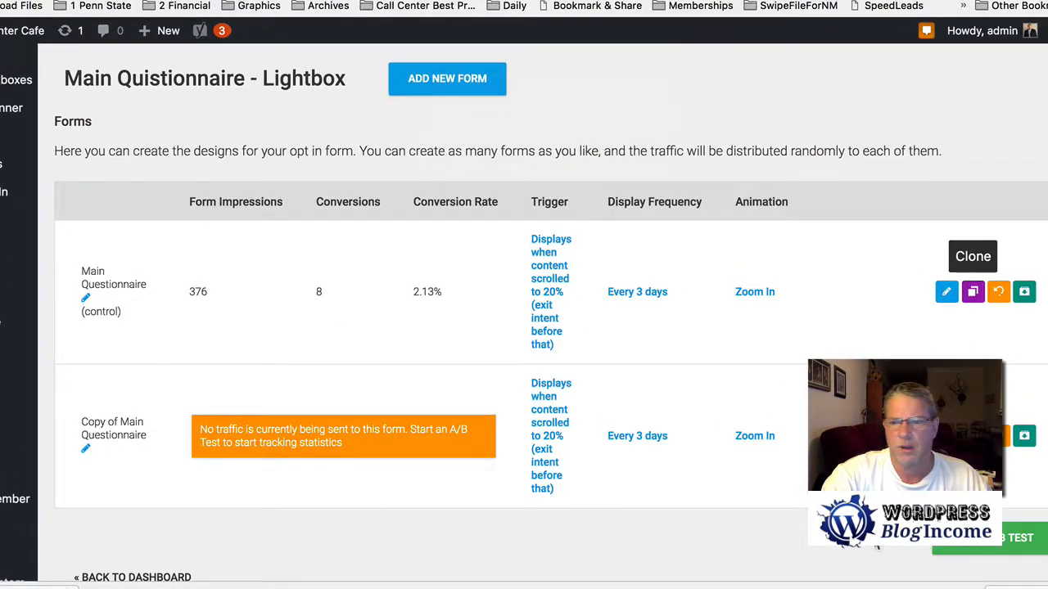
# - Start an A/B test of the two Main Quistionnaire lightbox forms with the title "Main Optin form"
pyautogui.click(936, 546)
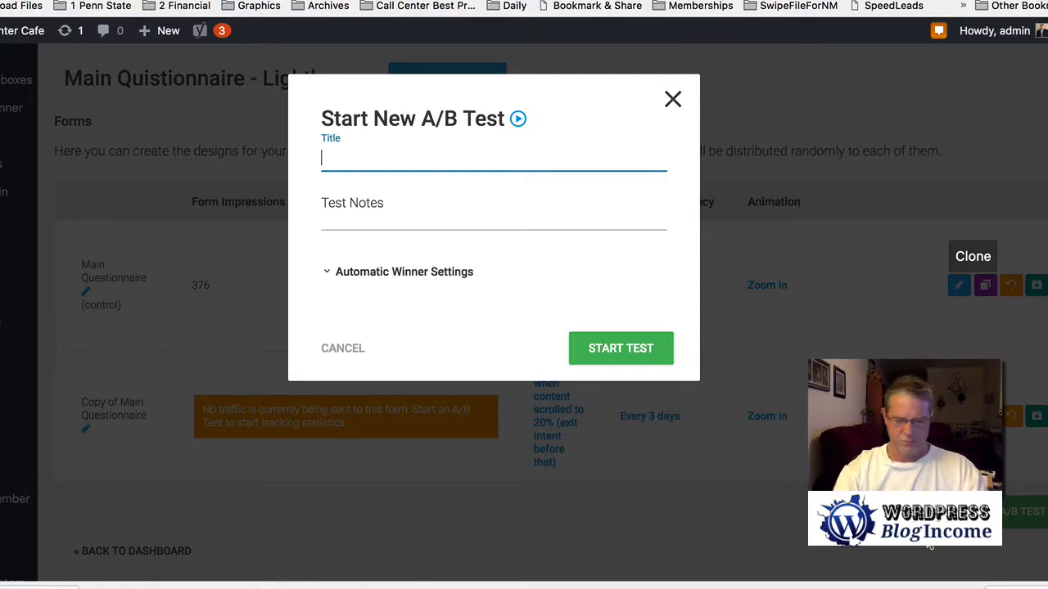
pyautogui.write('Main')
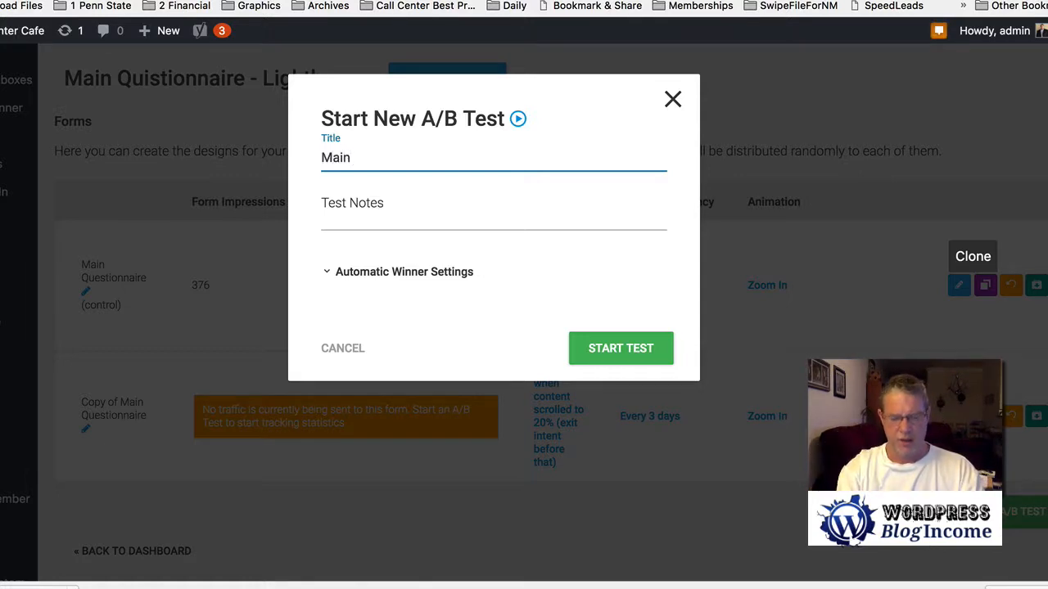
pyautogui.write(' O')
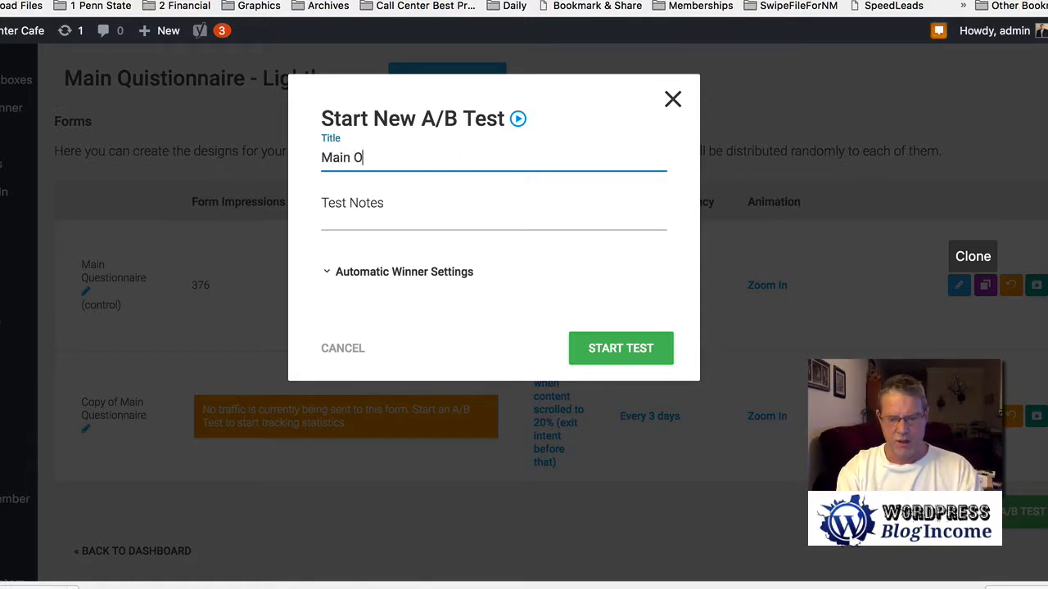
pyautogui.write('pti')
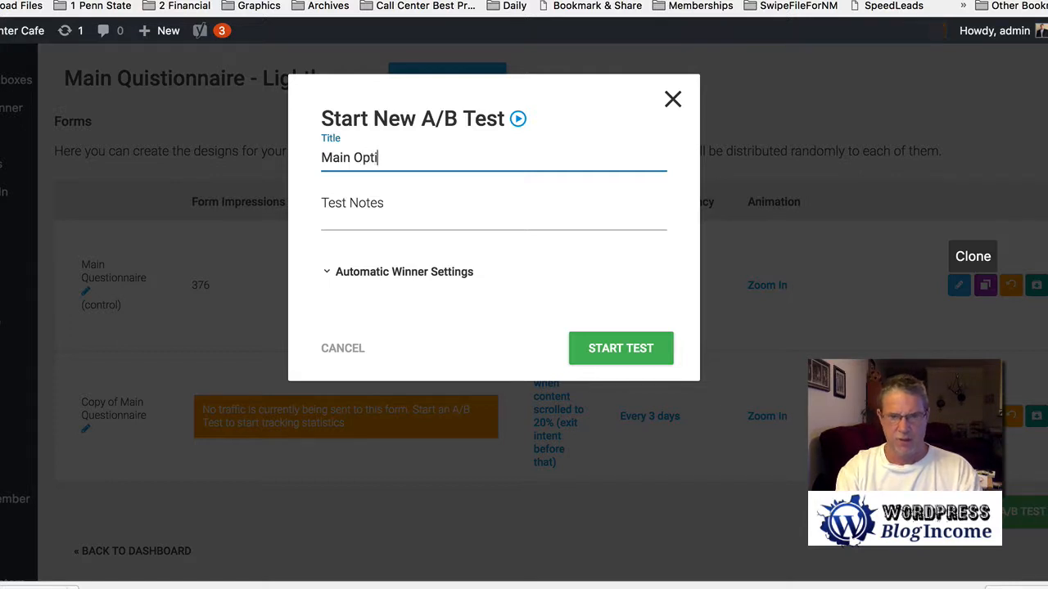
pyautogui.write('n ')
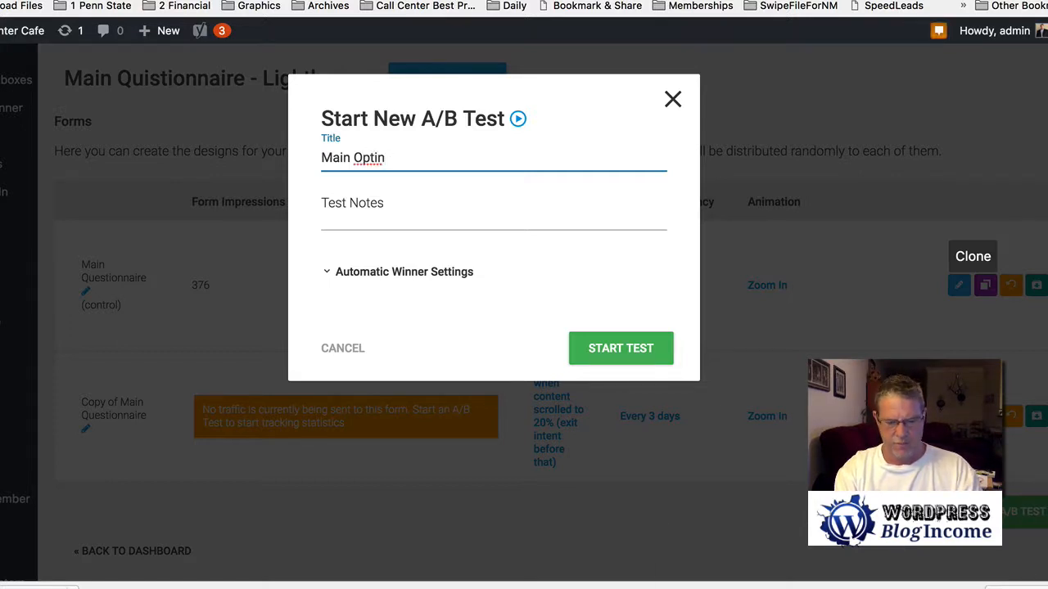
pyautogui.write('form')
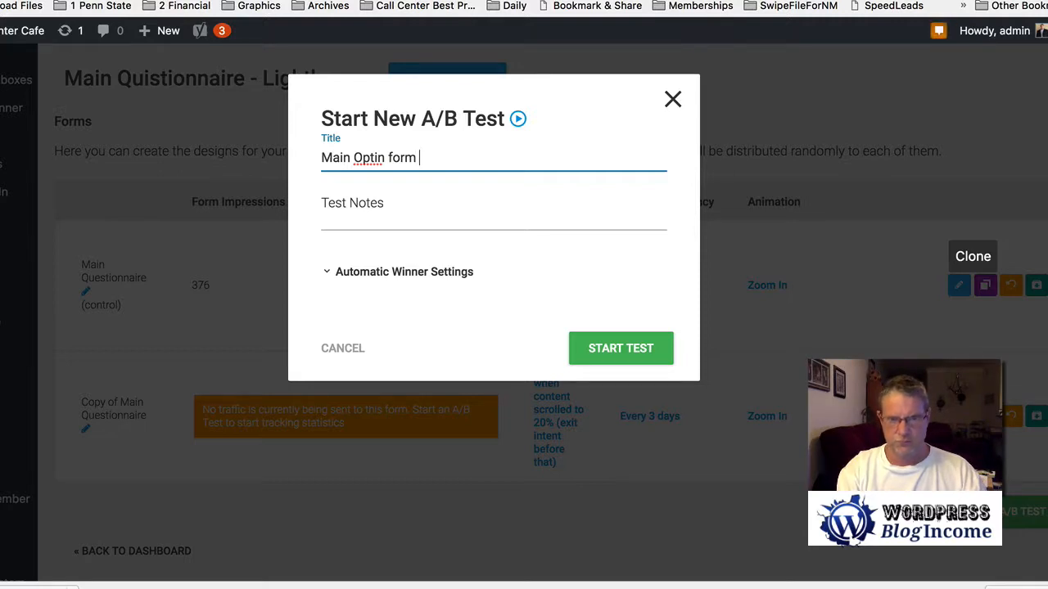
pyautogui.click(616, 351)
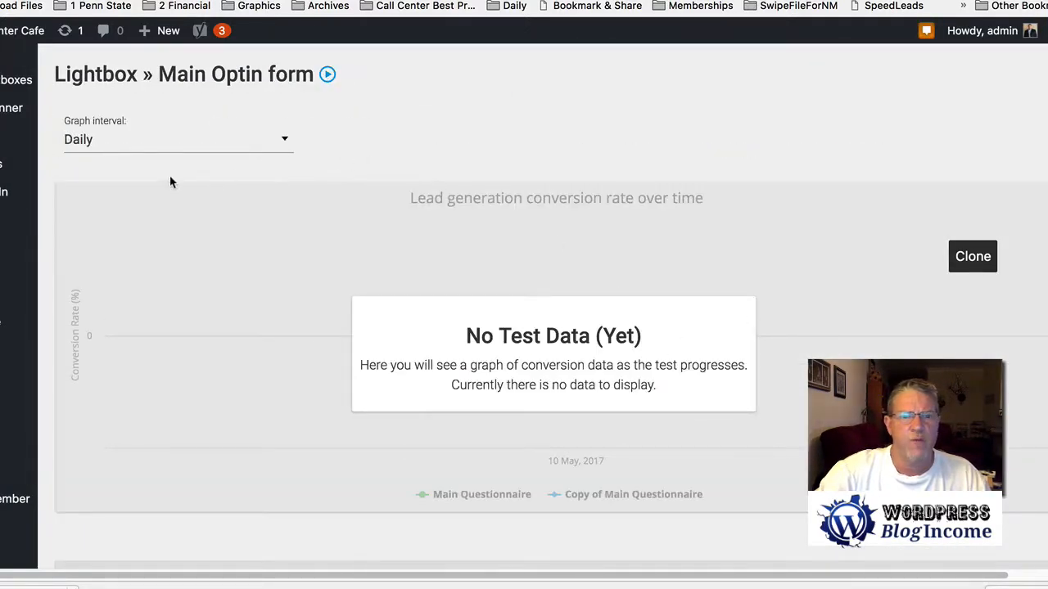
# - Review the new A/B test's conversion graph and the table comparing the control form with its copy
pyautogui.scroll(-5, 204, 179)
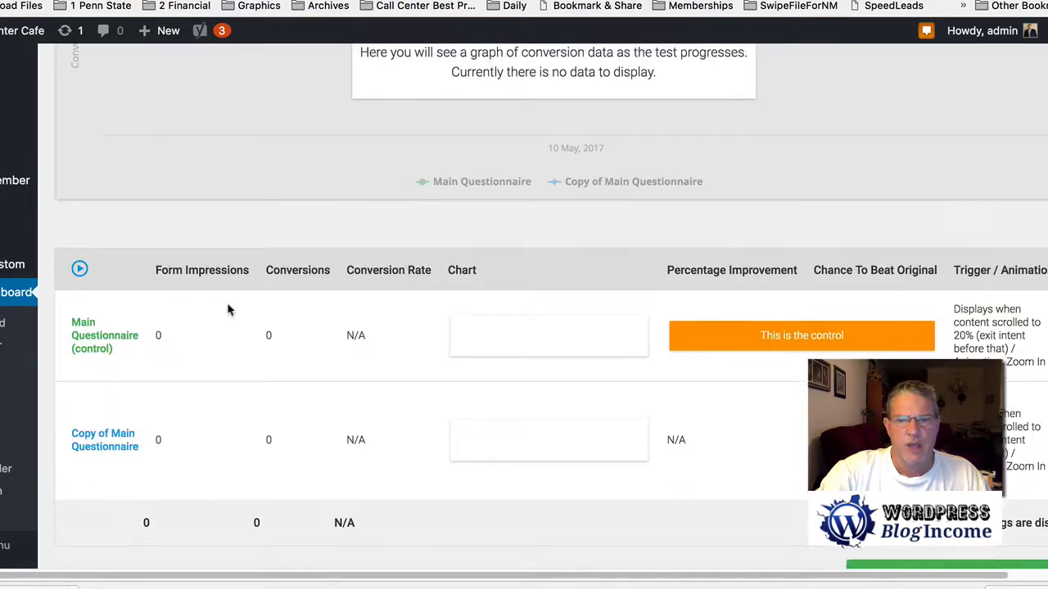
pyautogui.scroll(-1, 227, 308)
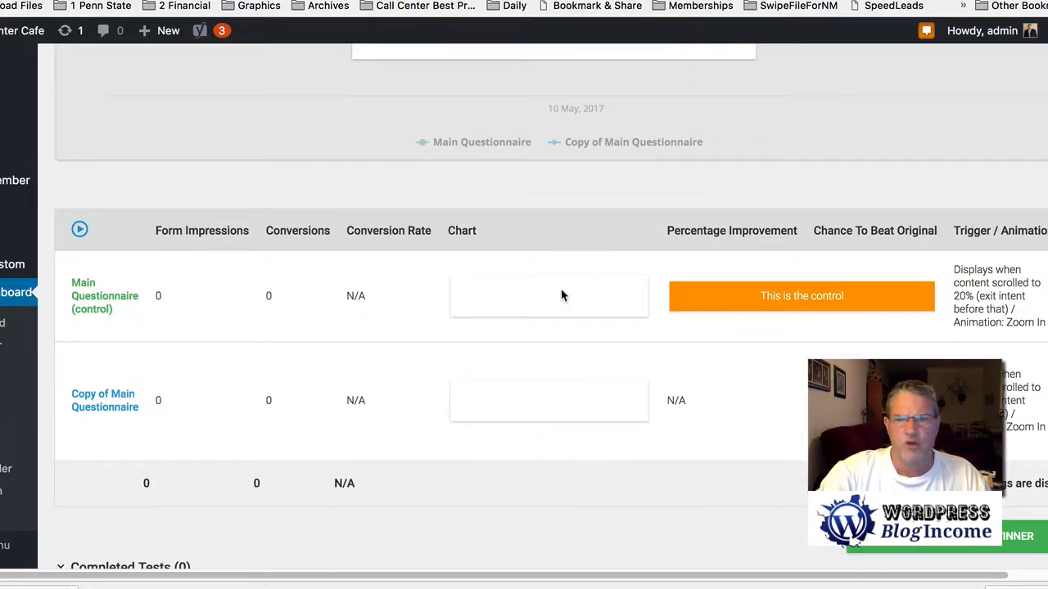
pyautogui.scroll(4, 306, 296)
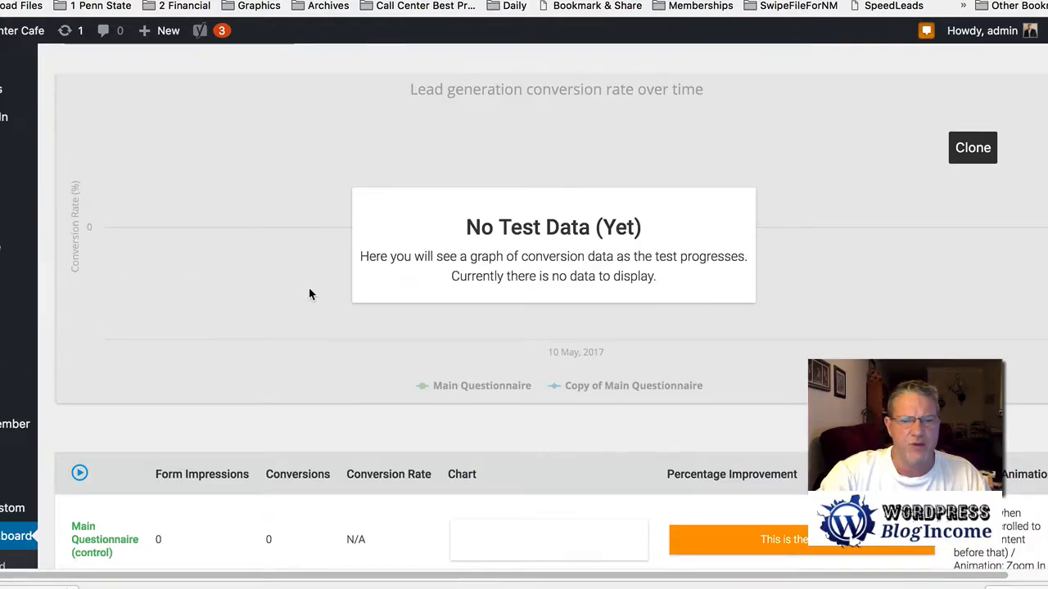
pyautogui.scroll(-3, 309, 294)
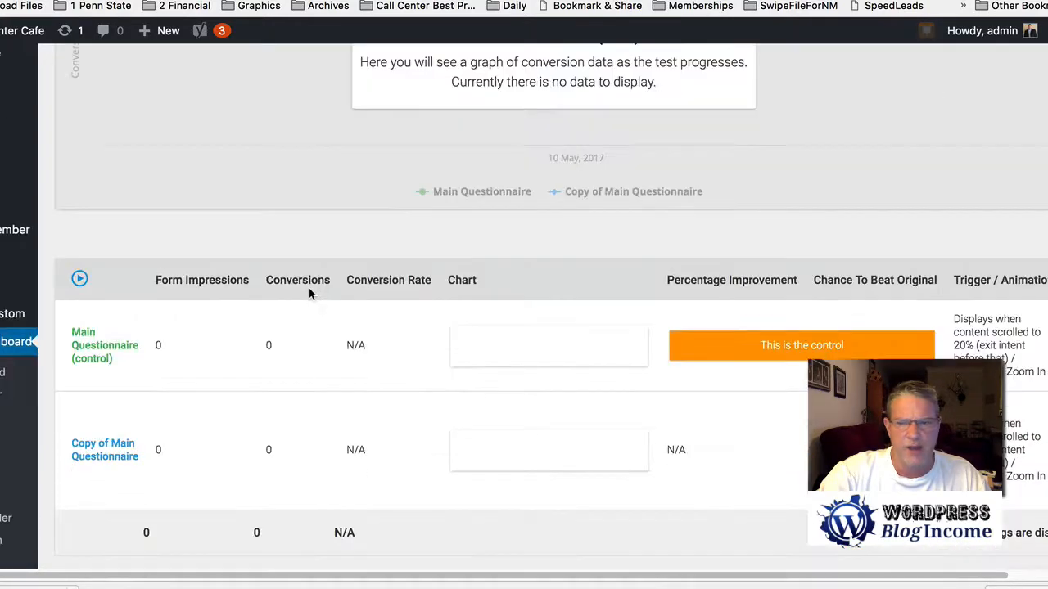
pyautogui.scroll(-2, 308, 293)
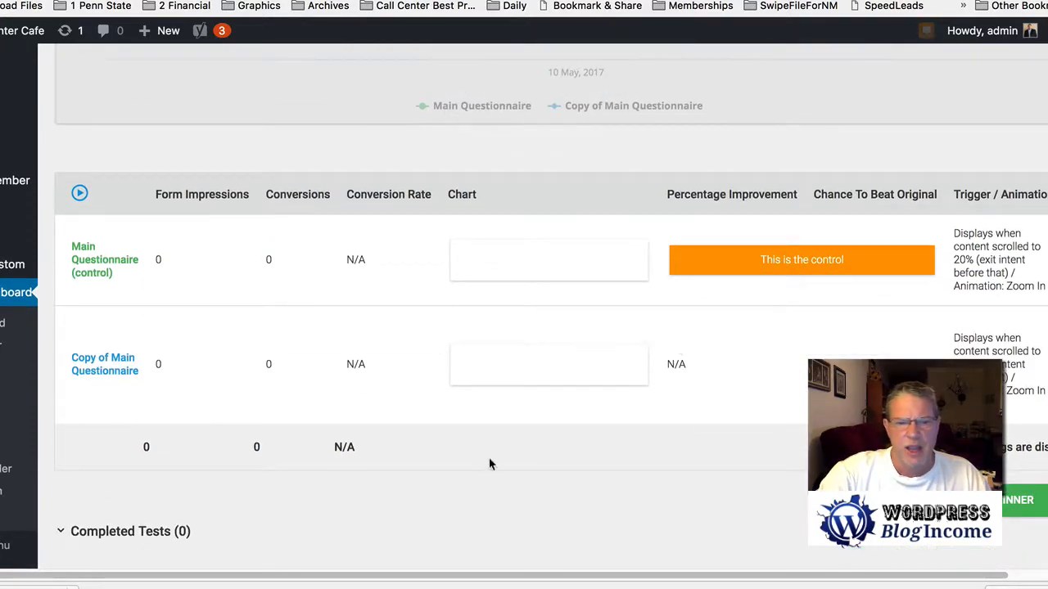
# - Load callcentercafe.com in a new incognito window and look through the homepage as a visitor to check for the lightbox
pyautogui.click(24, 0)
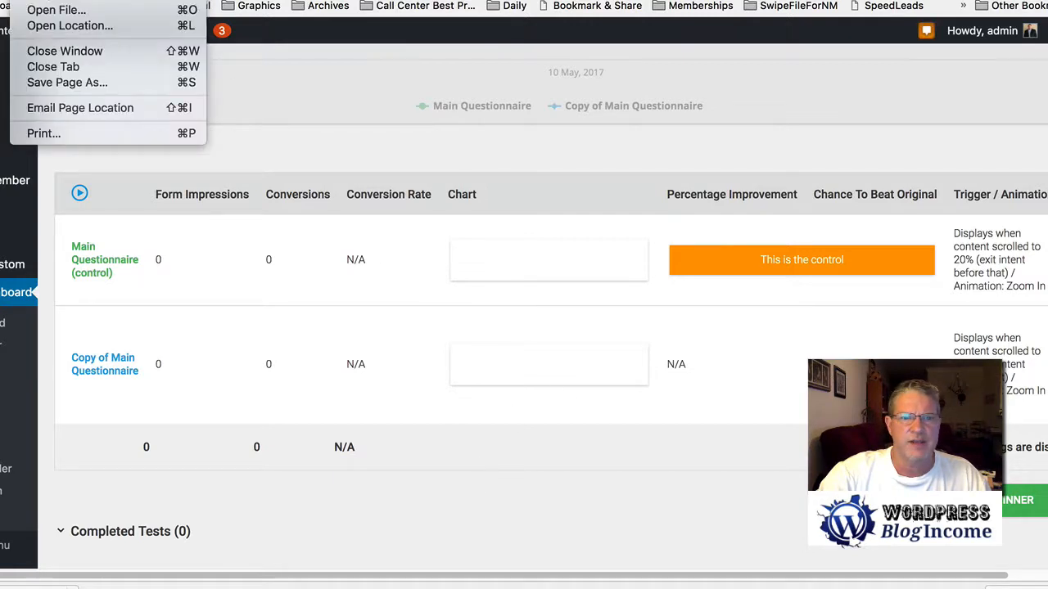
pyautogui.click(74, 0)
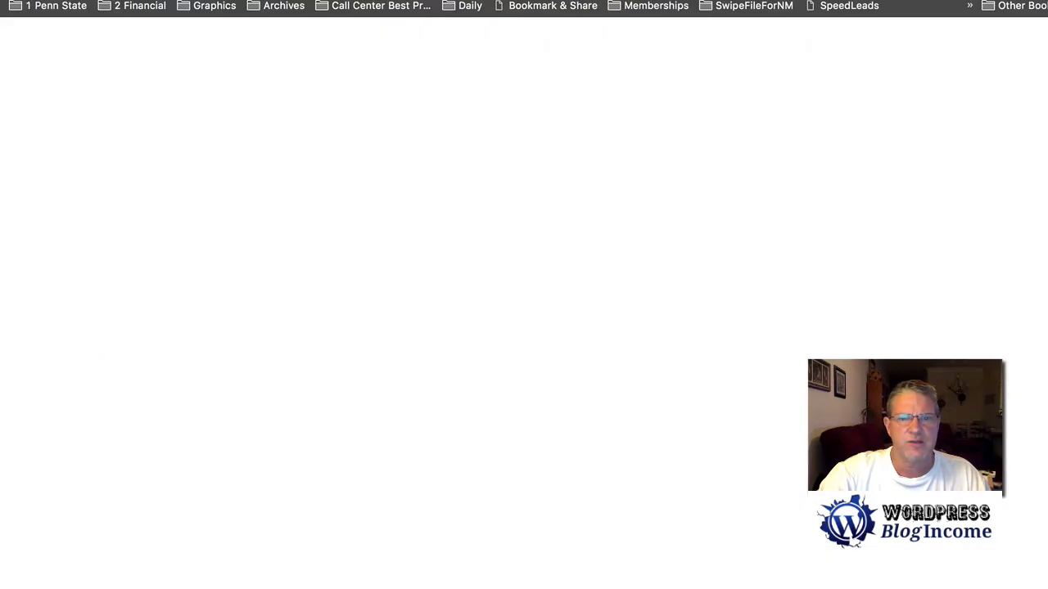
pyautogui.write('call')
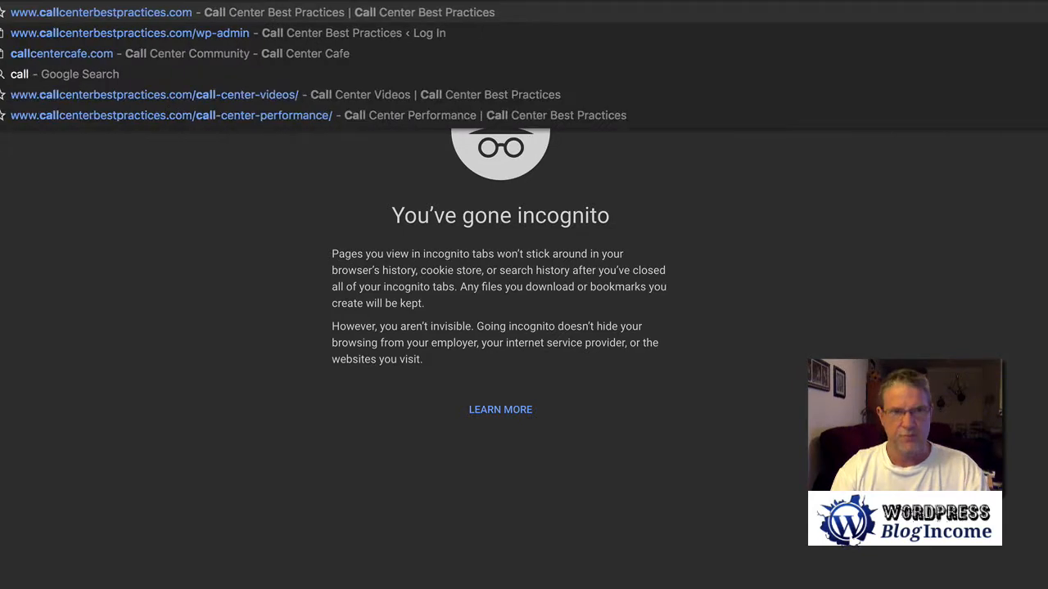
pyautogui.write('center')
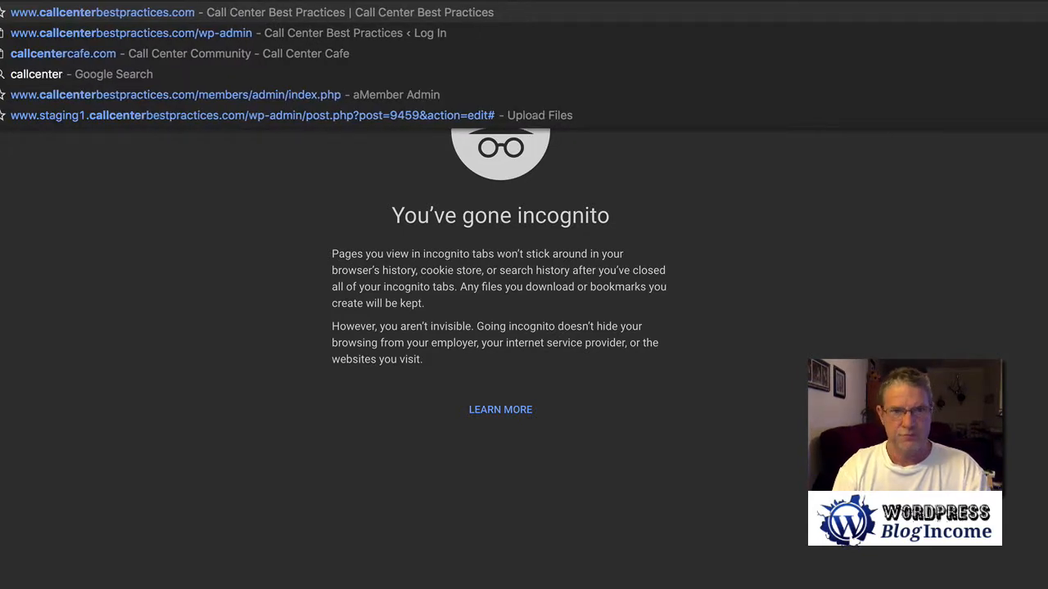
pyautogui.write('cafe')
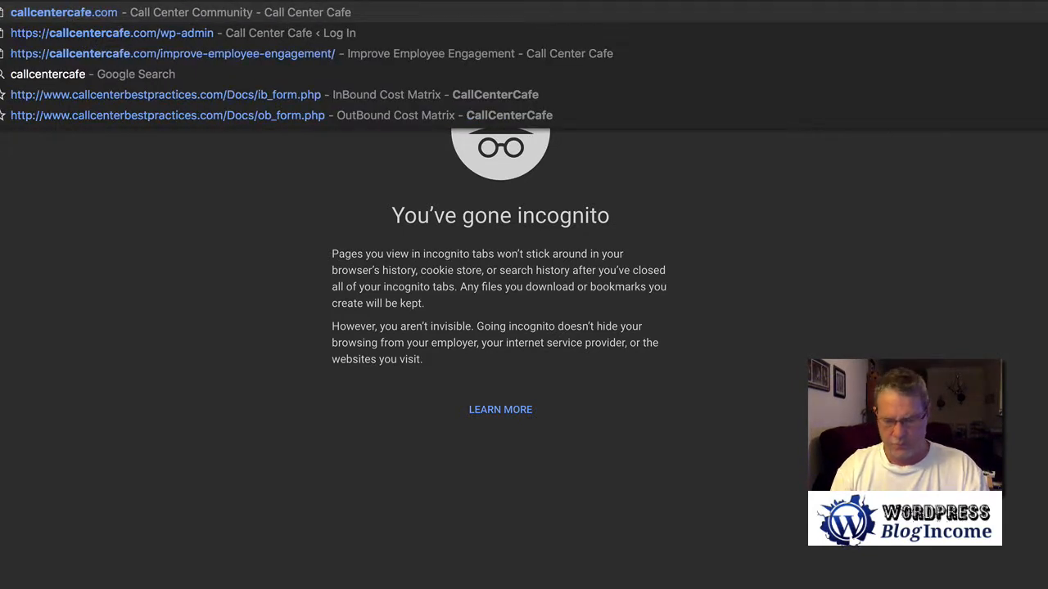
pyautogui.press('Return')
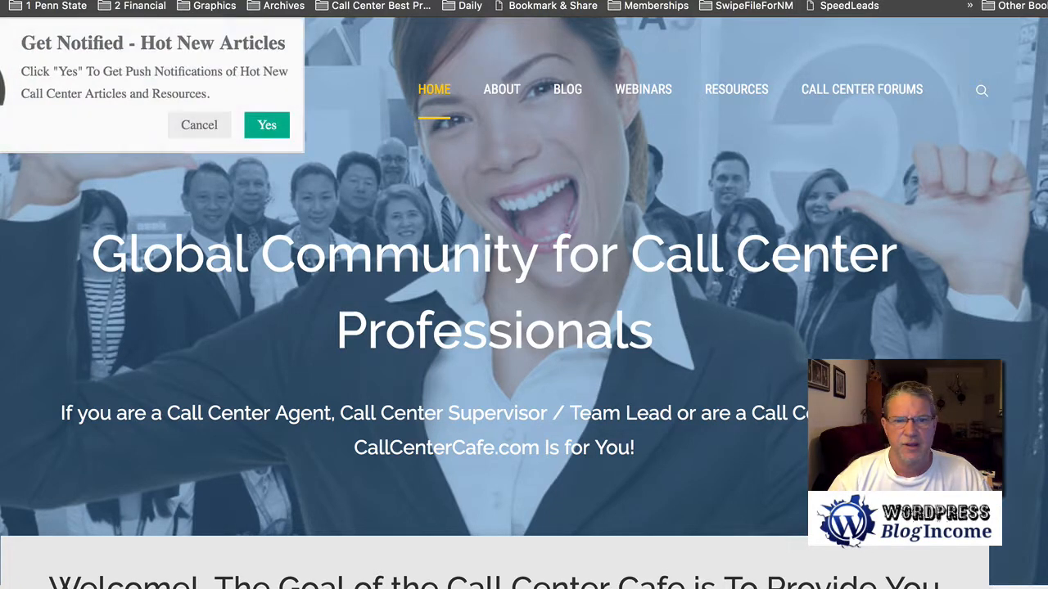
pyautogui.scroll(-5, 408, 277)
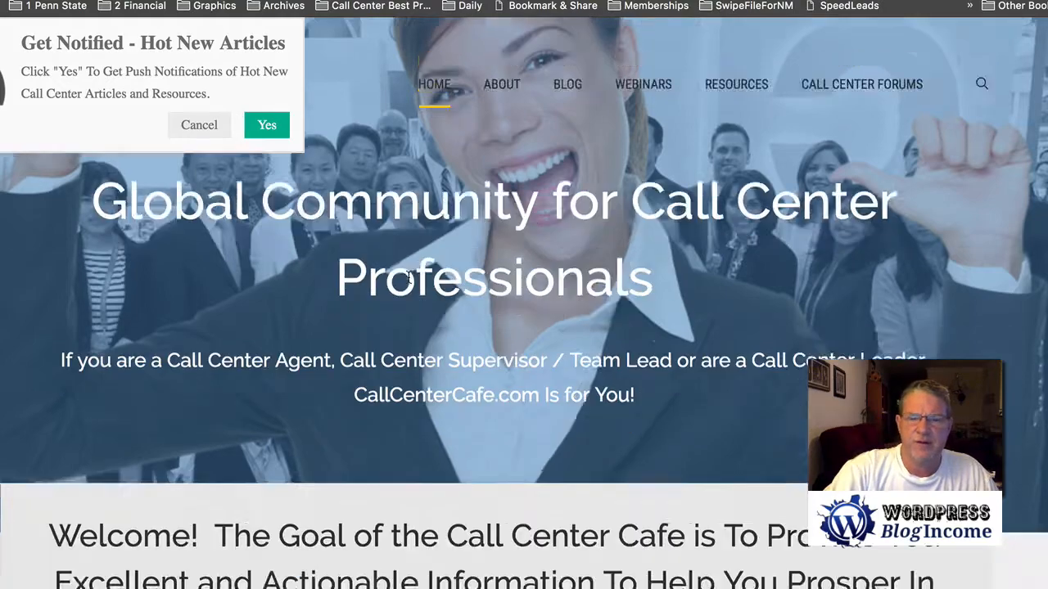
pyautogui.scroll(-7, 409, 277)
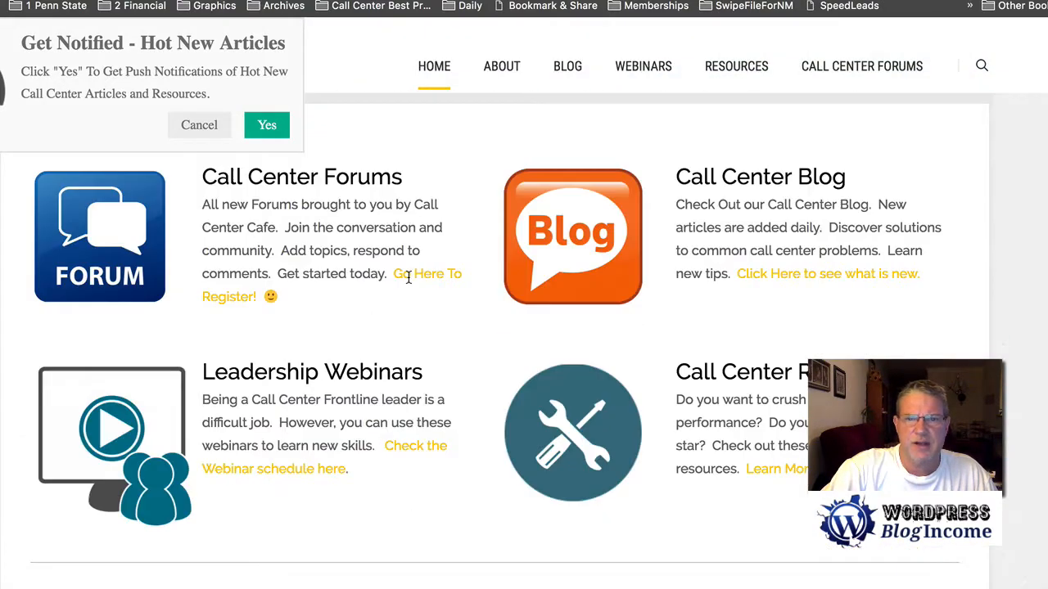
pyautogui.scroll(7, 409, 277)
pyautogui.scroll(5, 409, 276)
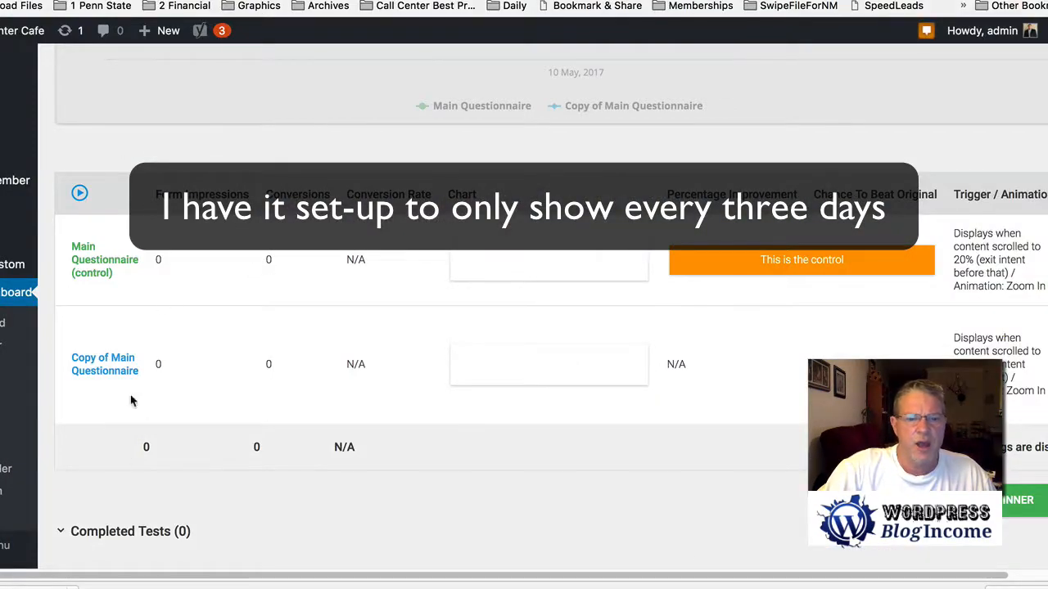
# - Return to the Thrive Leads dashboard and check the opt-in form details of the Main Quistionnaire lead group
pyautogui.scroll(-2, 312, 506)
pyautogui.click(147, 481)
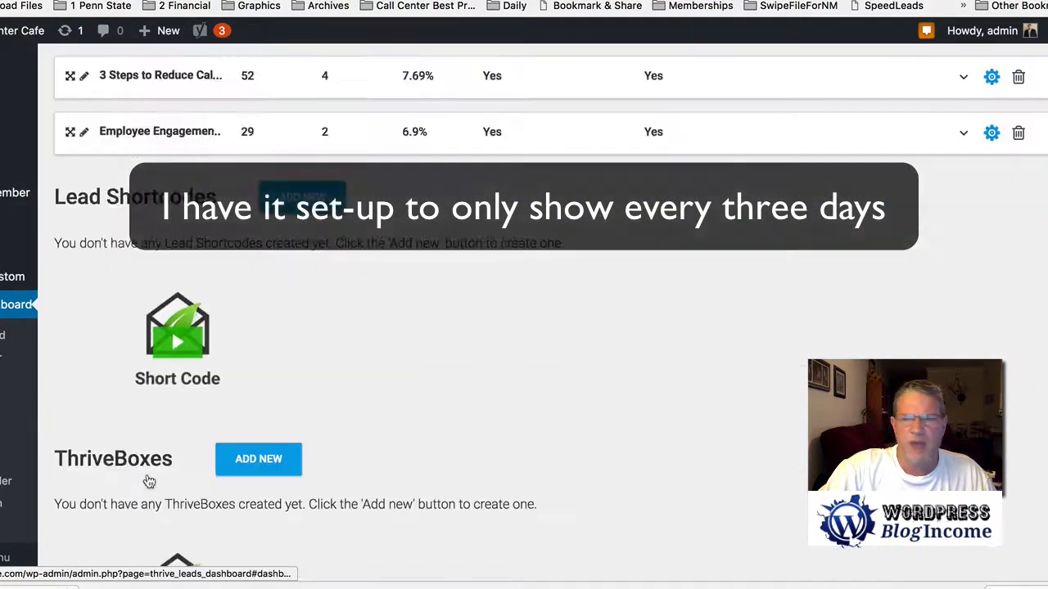
pyautogui.scroll(1, 367, 423)
pyautogui.scroll(4, 367, 423)
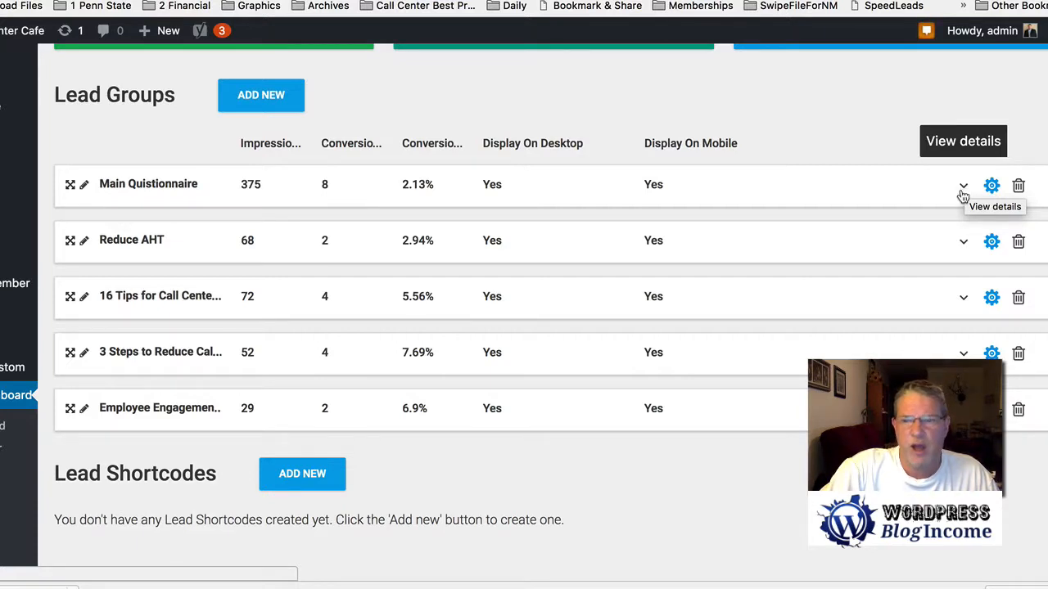
pyautogui.click(963, 188)
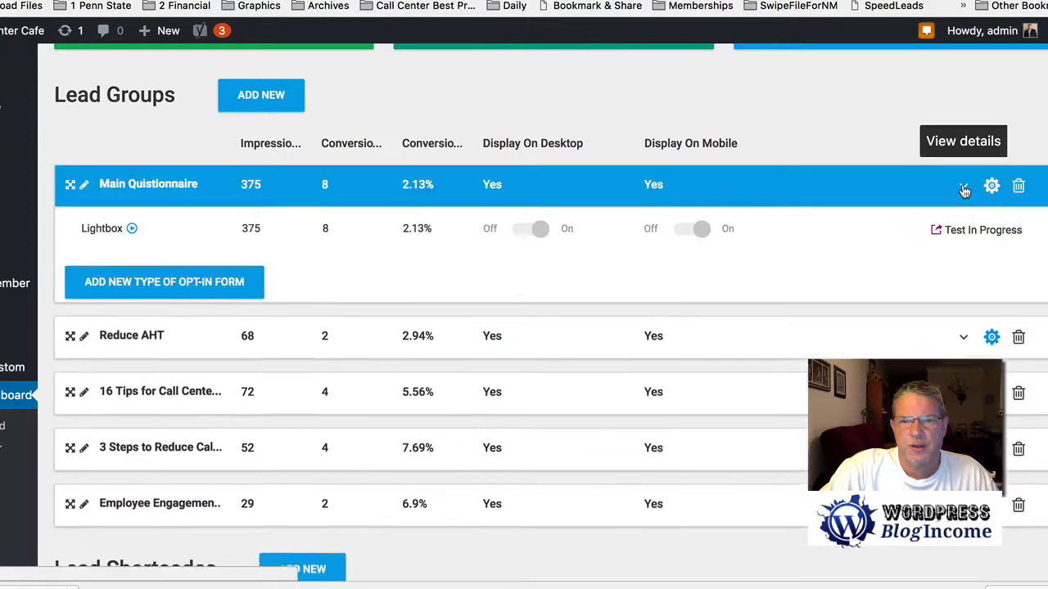
pyautogui.click(963, 188)
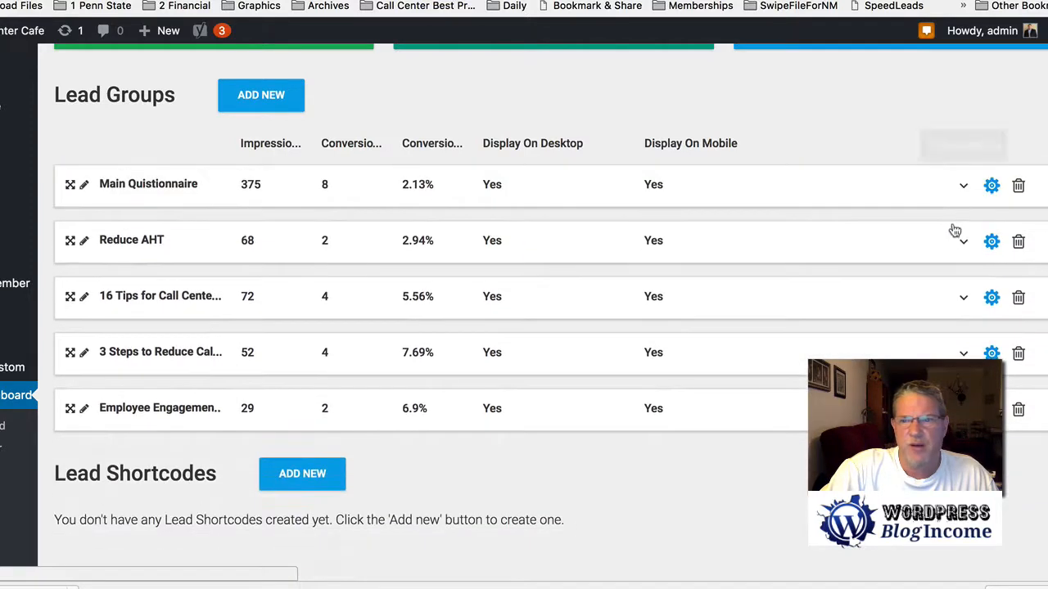
# - Review the Reduce AHT lead group's lightbox and widget stats and check which posts its display settings target
pyautogui.click(962, 241)
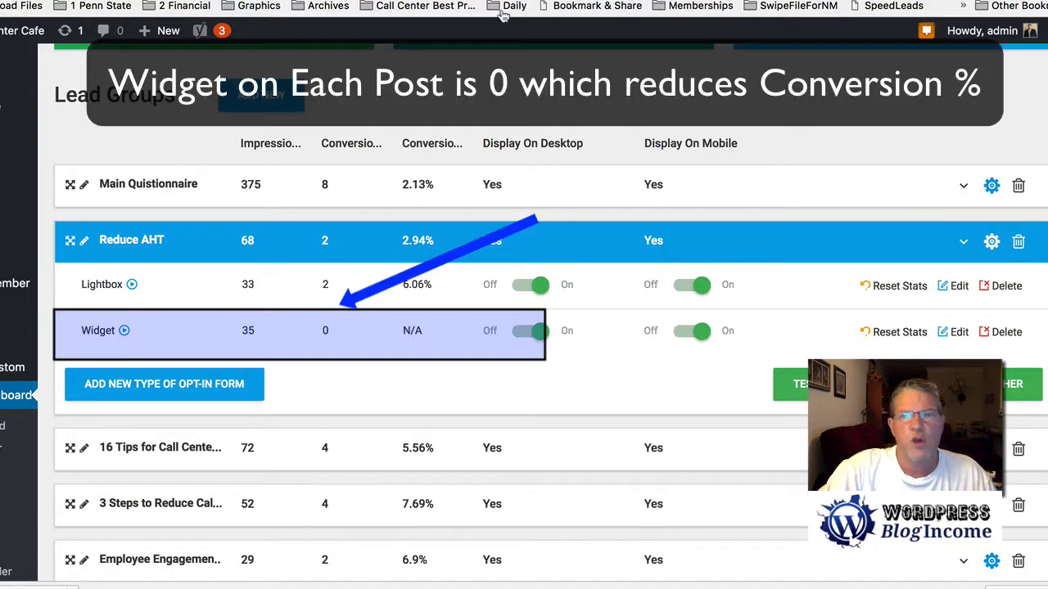
pyautogui.scroll(-1, 565, 206)
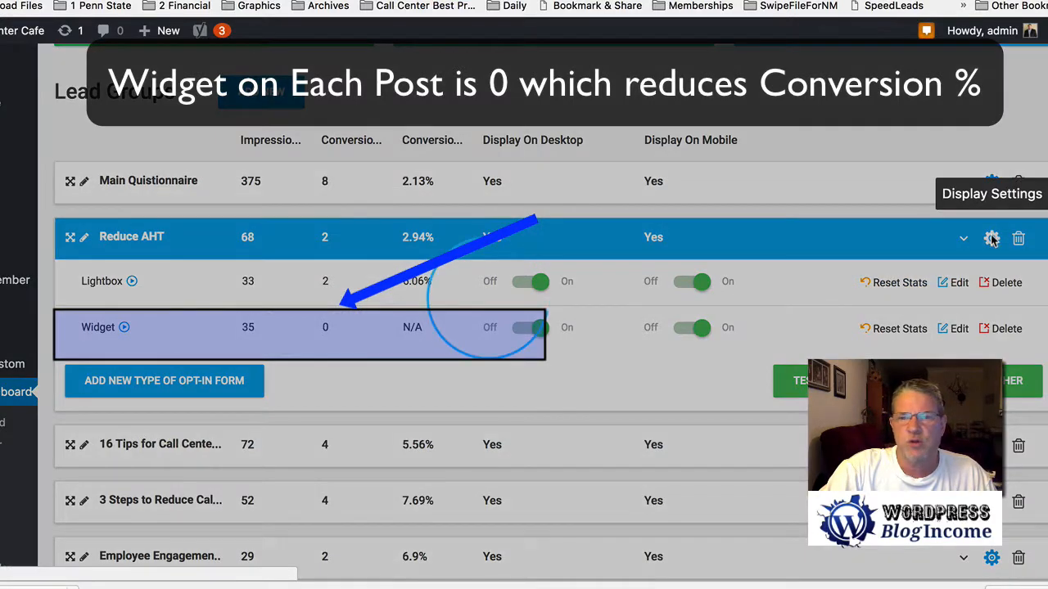
pyautogui.click(991, 239)
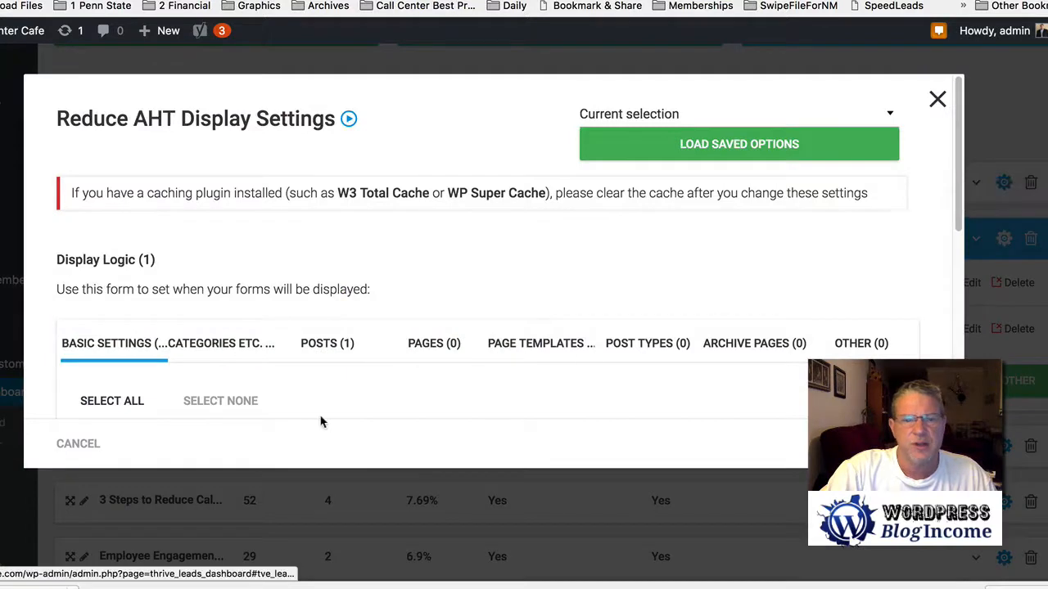
pyautogui.click(326, 348)
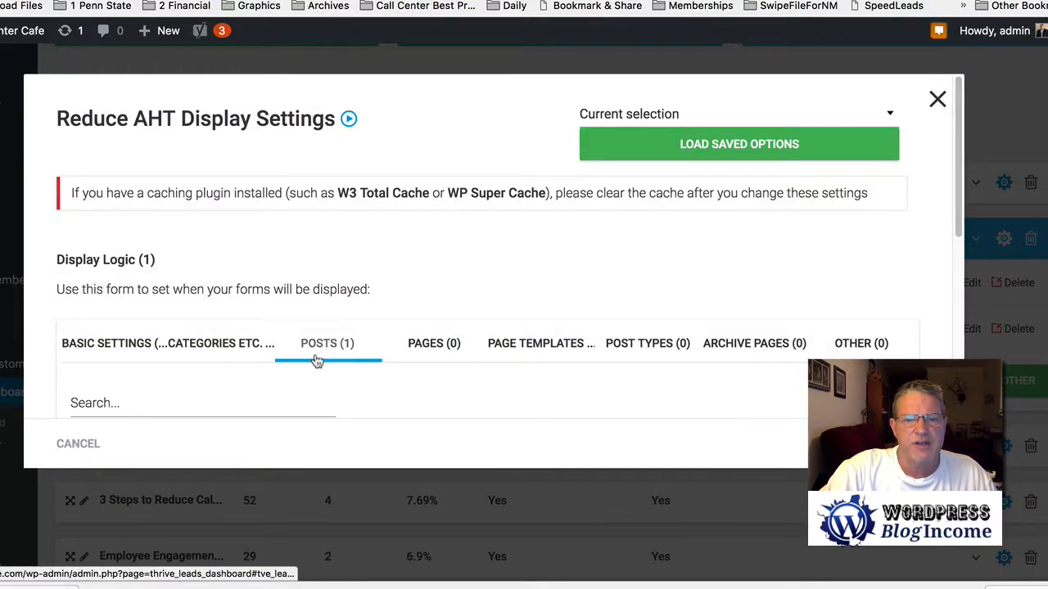
pyautogui.scroll(-3, 319, 358)
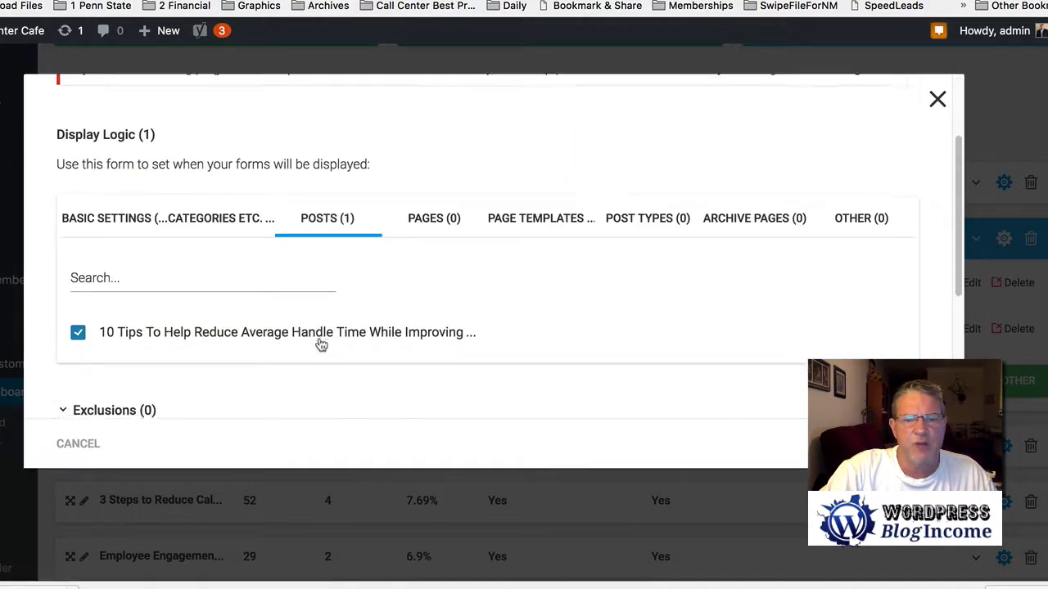
pyautogui.scroll(-3, 320, 343)
pyautogui.scroll(-1, 190, 269)
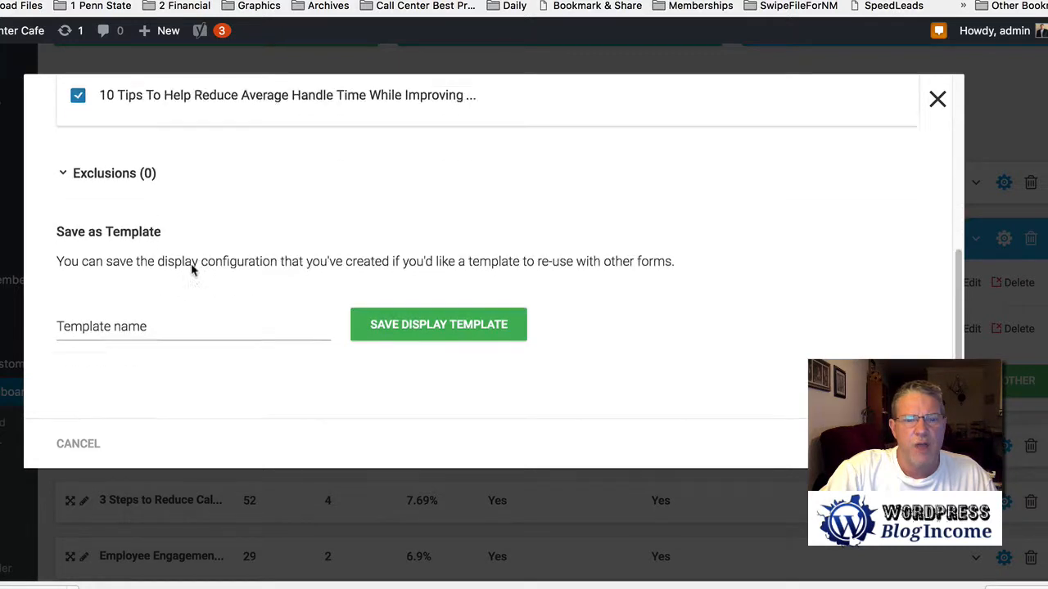
pyautogui.scroll(4, 192, 270)
pyautogui.scroll(2, 197, 272)
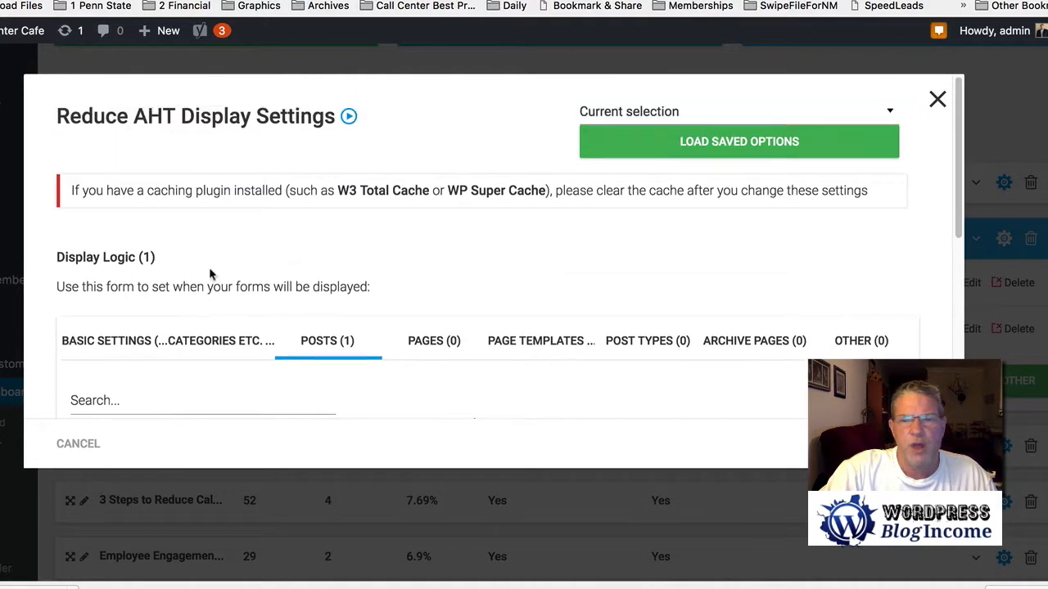
pyautogui.click(937, 100)
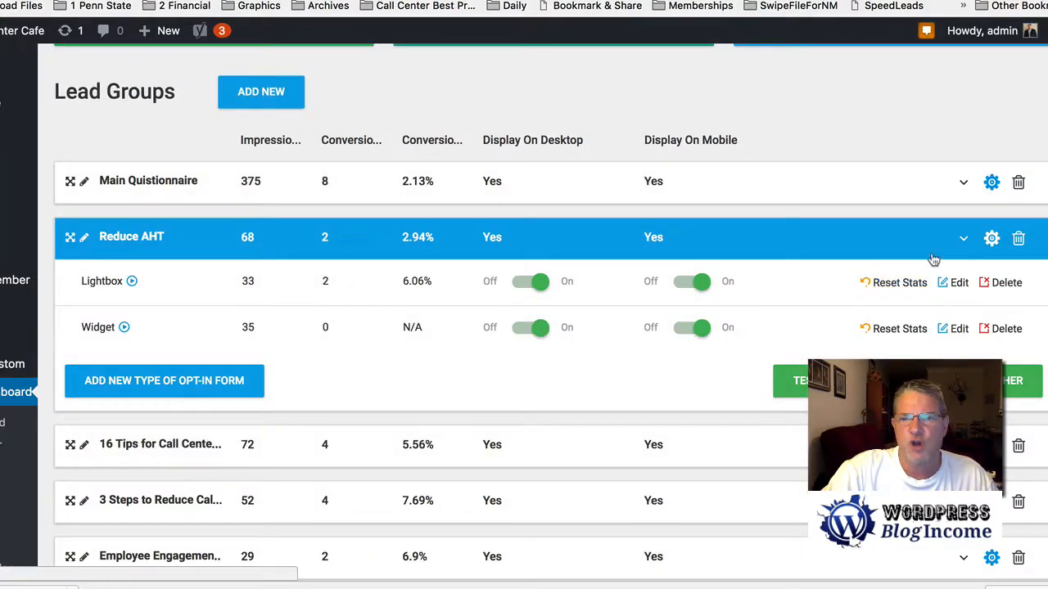
pyautogui.click(963, 239)
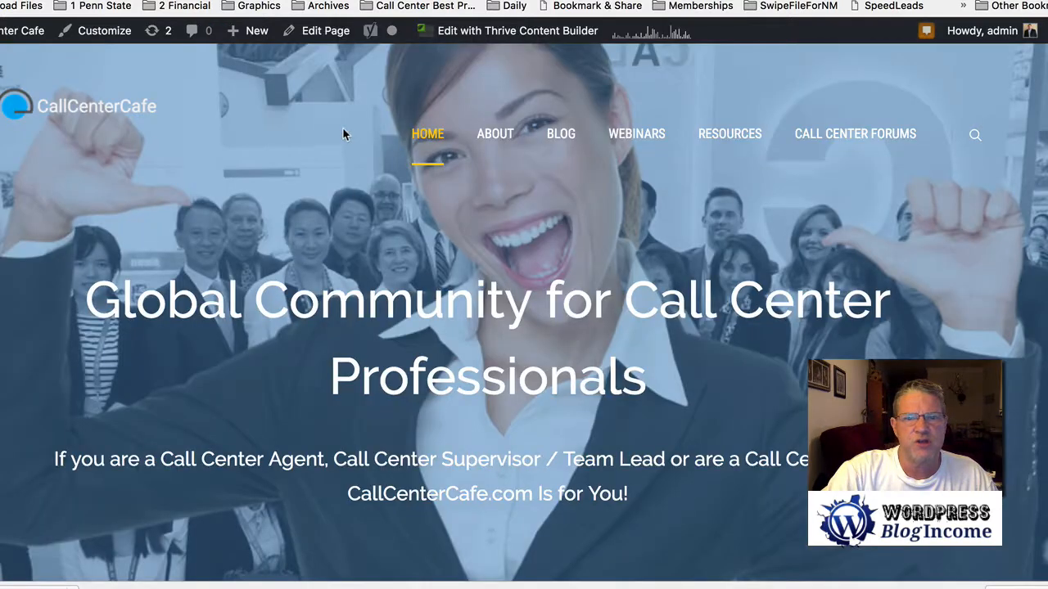
# - Look through the Call Center Cafe homepage and open the article Employee Engagement Through The Power of Ask
pyautogui.scroll(-3, 388, 191)
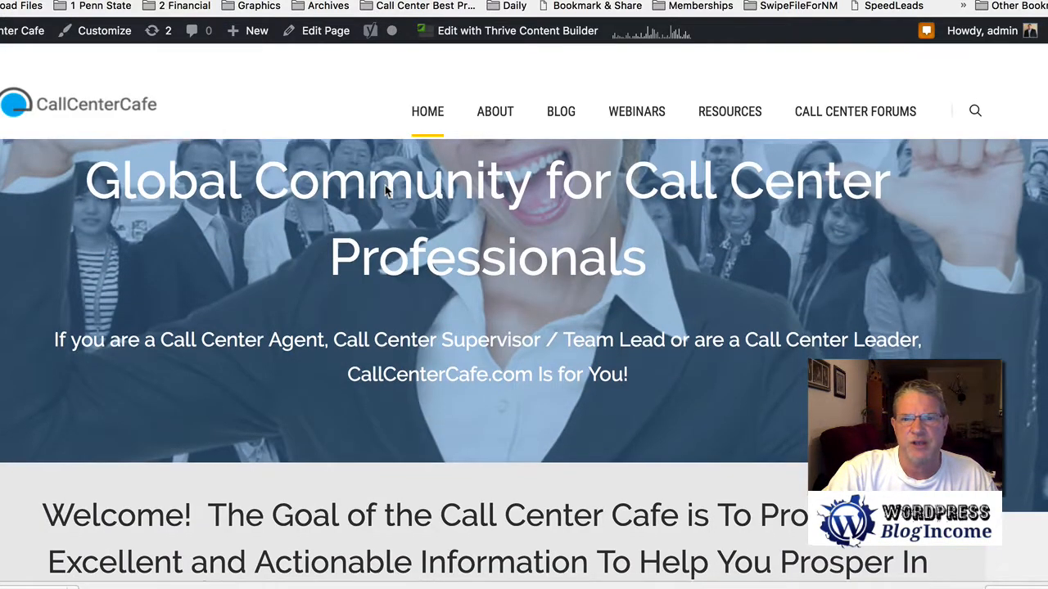
pyautogui.scroll(-10, 385, 189)
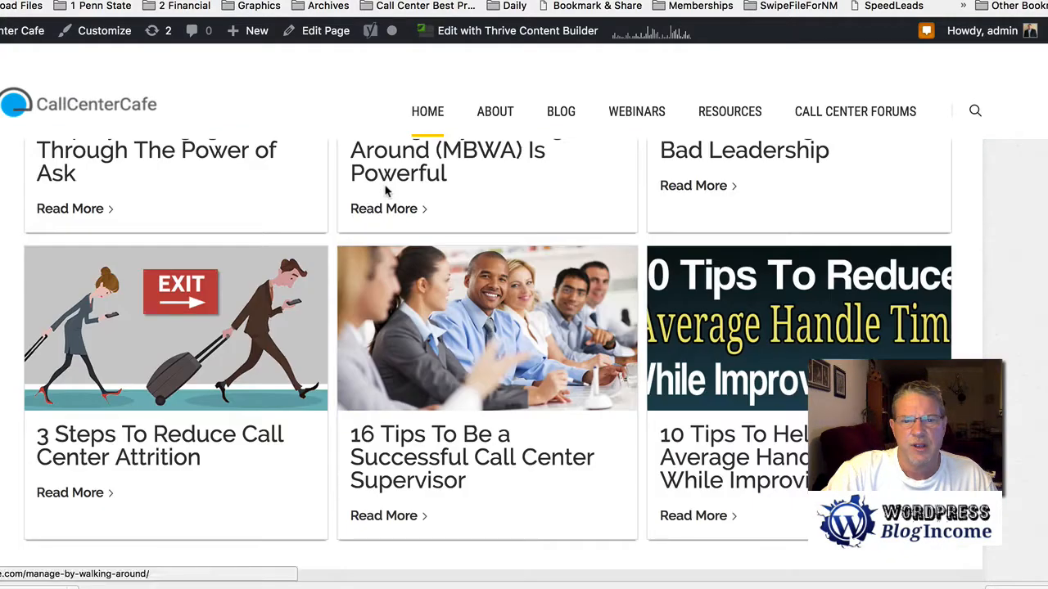
pyautogui.scroll(1, 62, 234)
pyautogui.scroll(8, 62, 234)
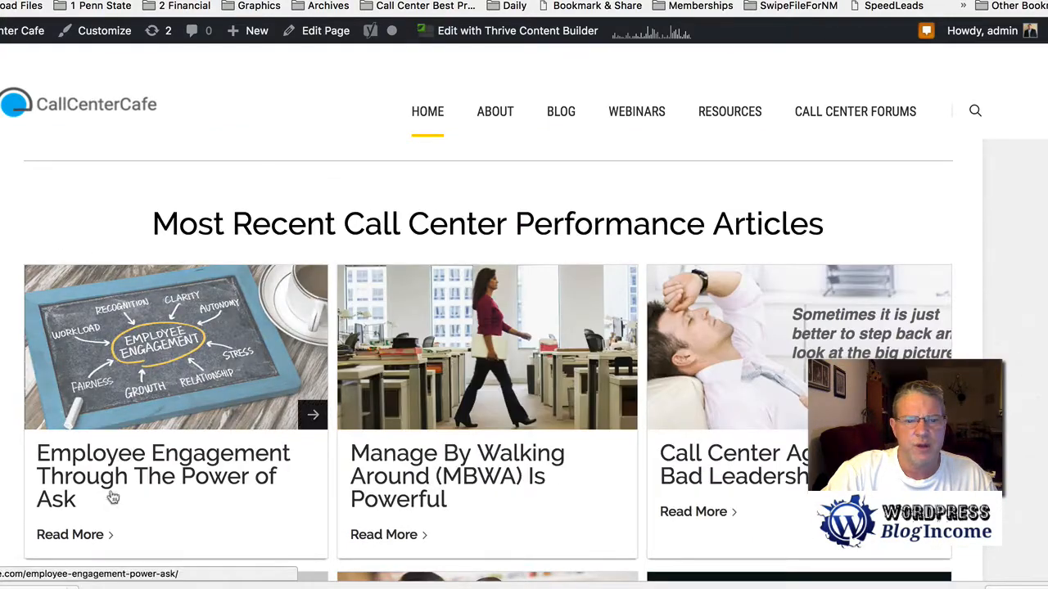
pyautogui.click(70, 535)
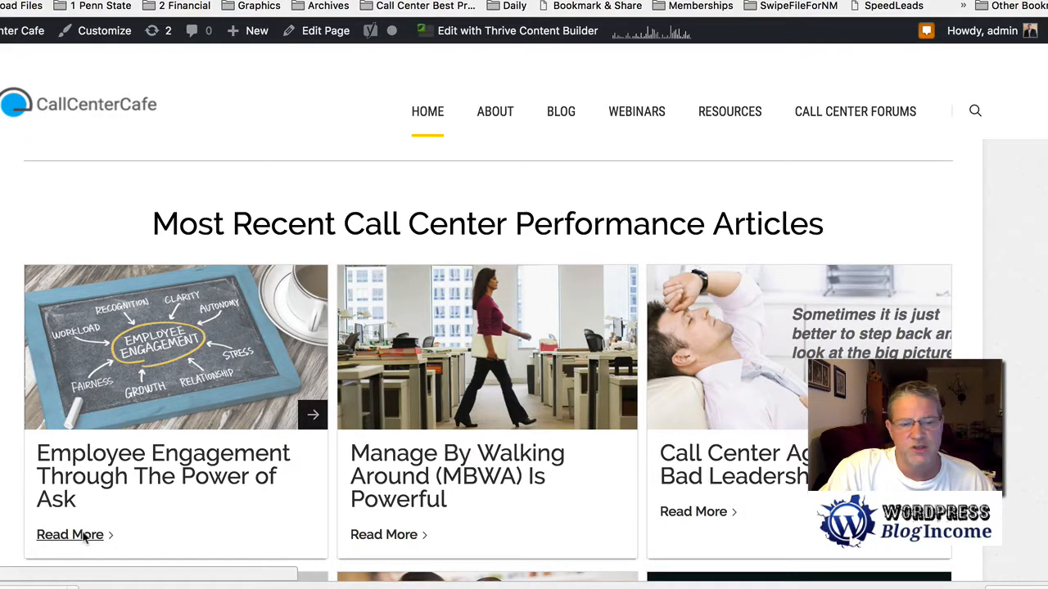
# - Examine the sidebar opt-in widget beside the Employee Engagement article, including its cover image and form fields
pyautogui.scroll(-5, 170, 417)
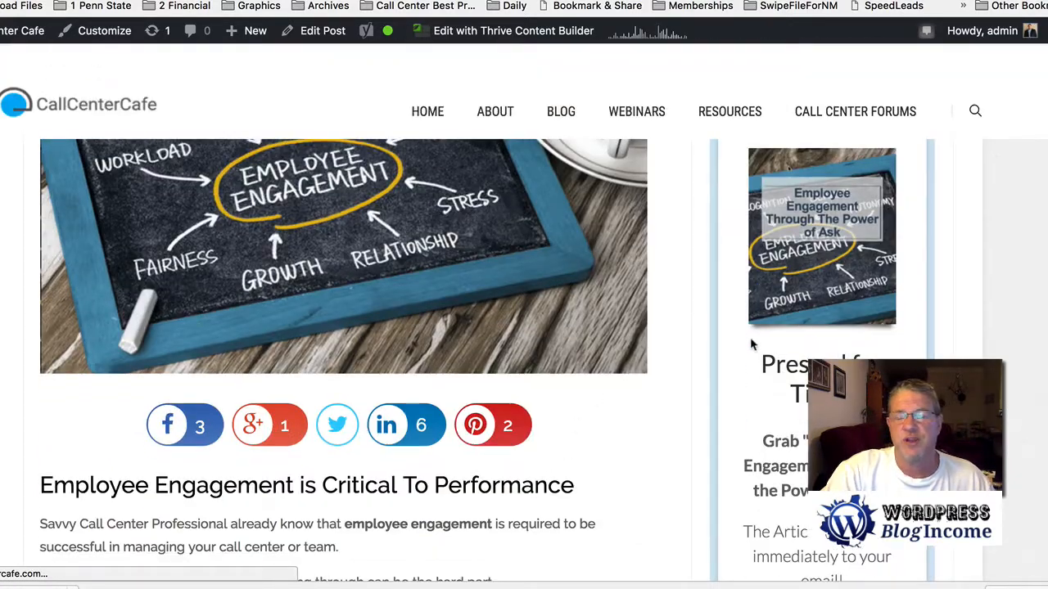
pyautogui.scroll(-5, 754, 360)
pyautogui.scroll(-3, 754, 362)
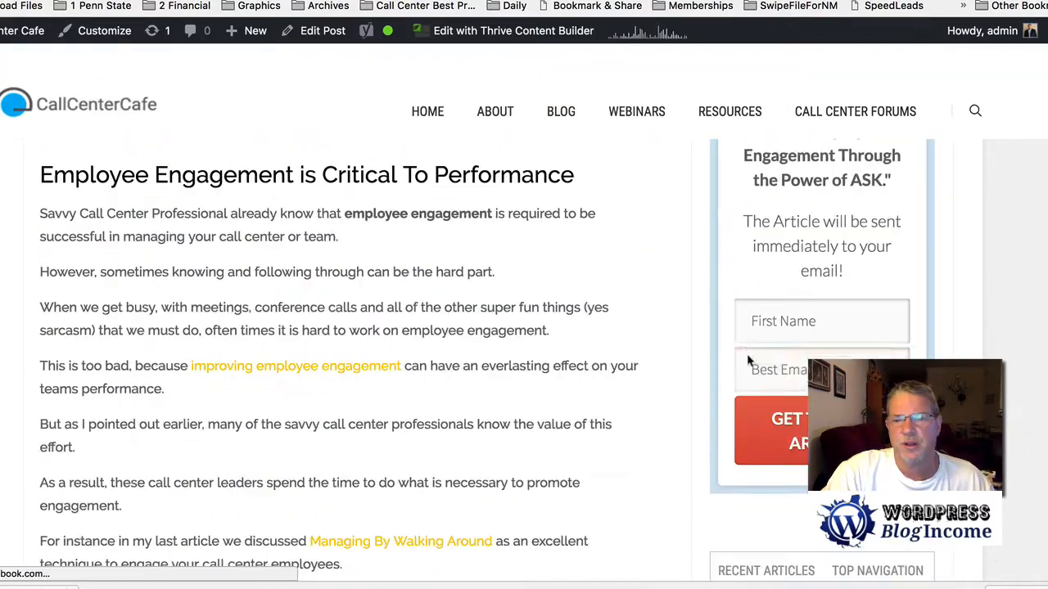
pyautogui.scroll(9, 745, 352)
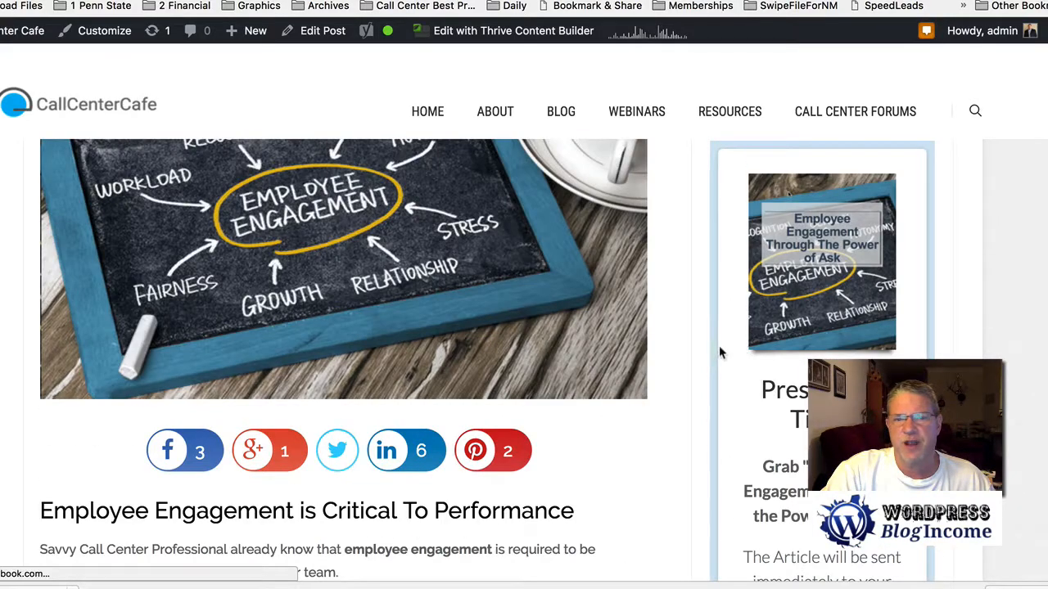
pyautogui.scroll(-1, 701, 352)
pyautogui.scroll(-14, 701, 352)
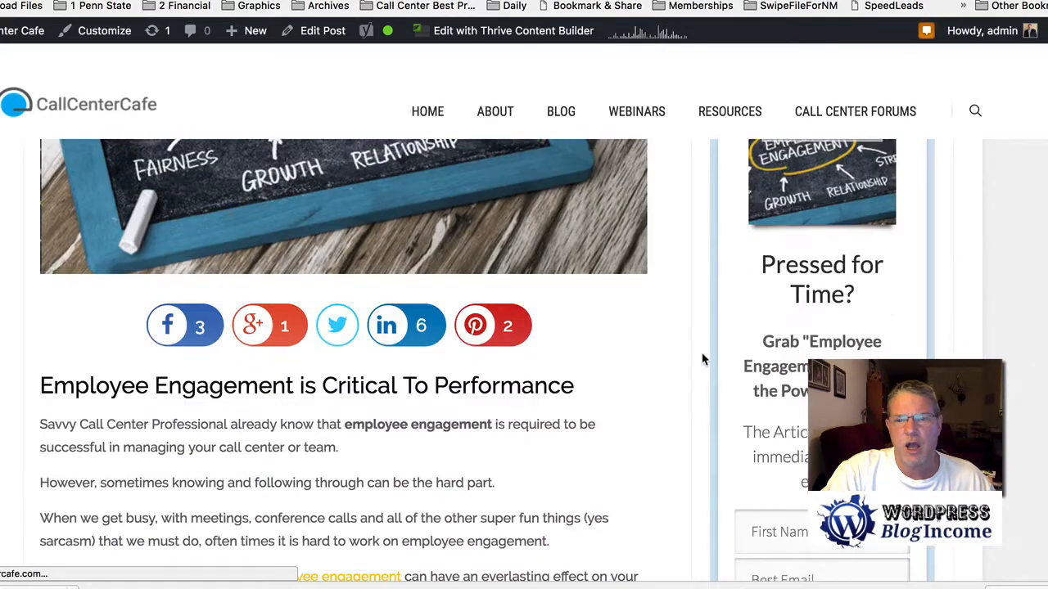
# - Read down the Employee Engagement article and examine the PDF opt-in form placed after its text
pyautogui.scroll(-7, 486, 398)
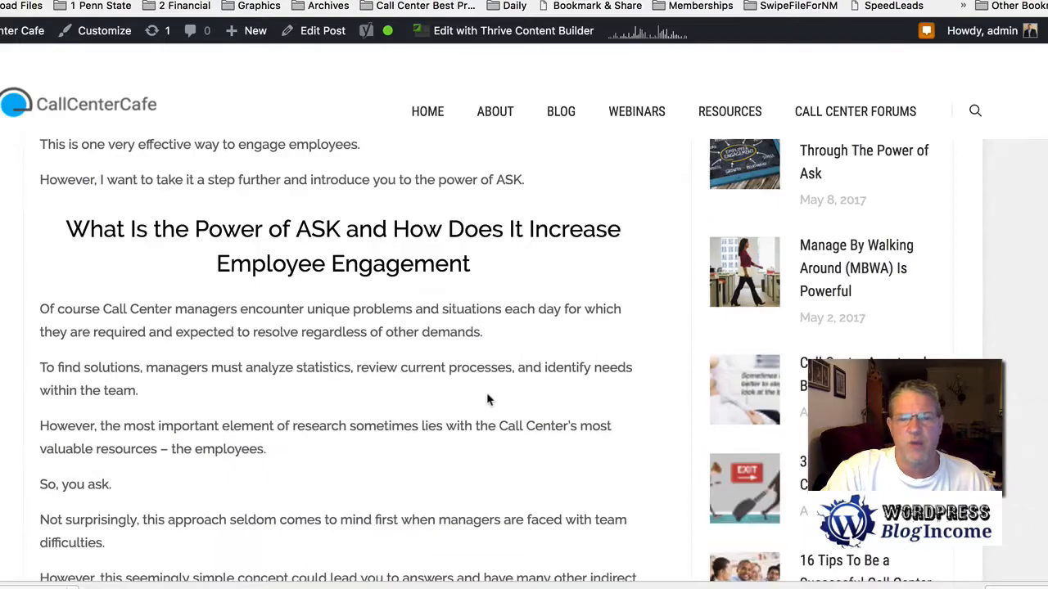
pyautogui.scroll(-10, 486, 398)
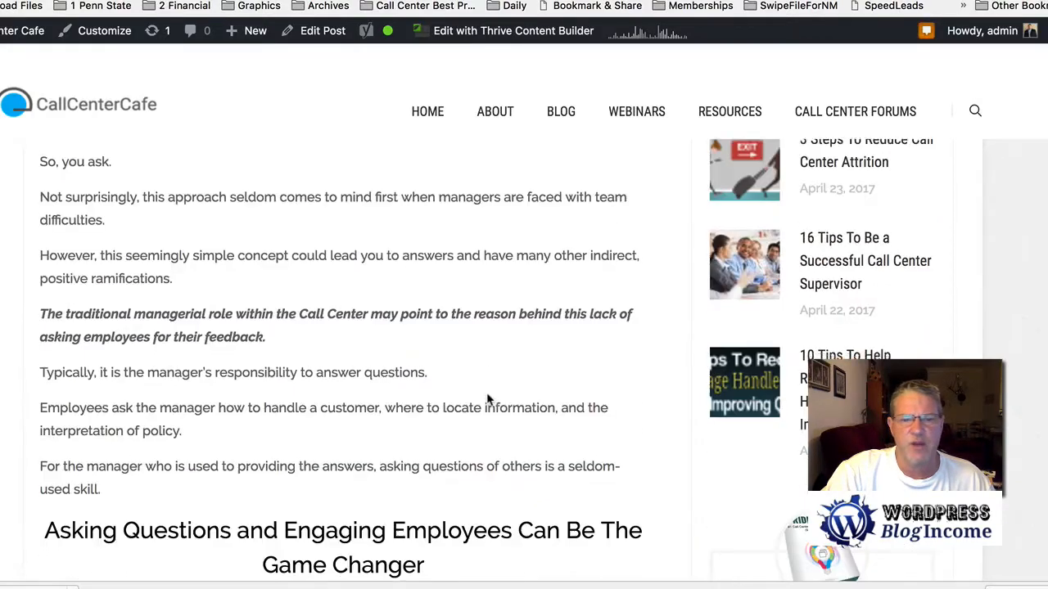
pyautogui.scroll(-20, 486, 399)
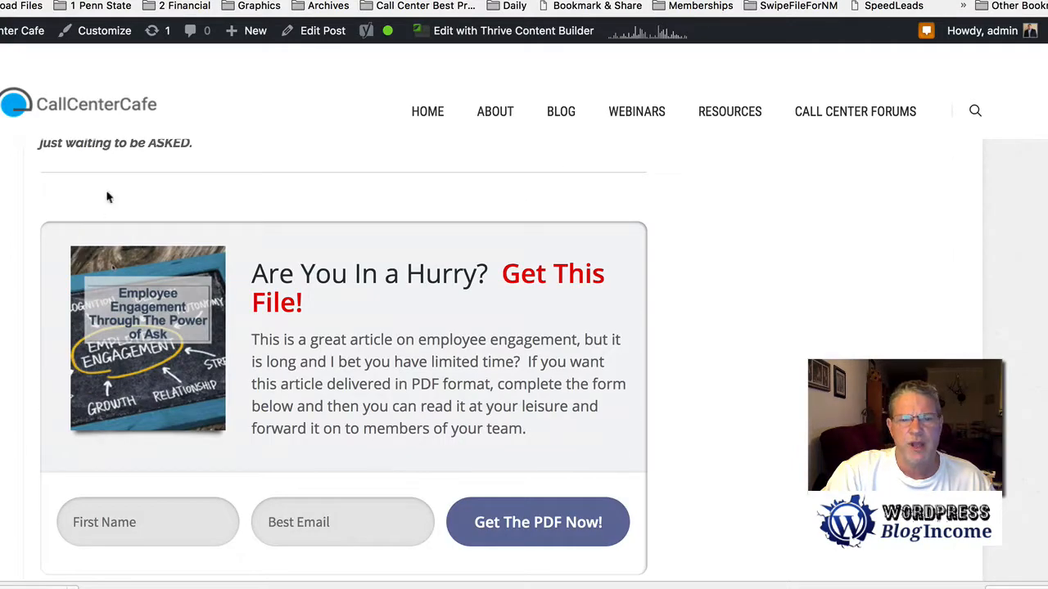
pyautogui.scroll(-2, 519, 474)
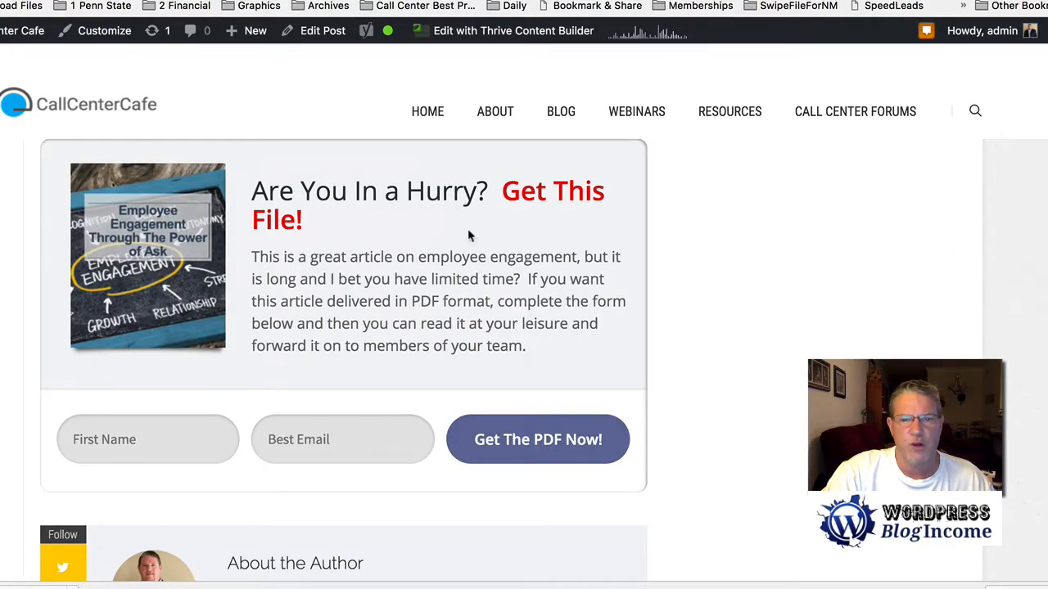
pyautogui.scroll(-2, 300, 370)
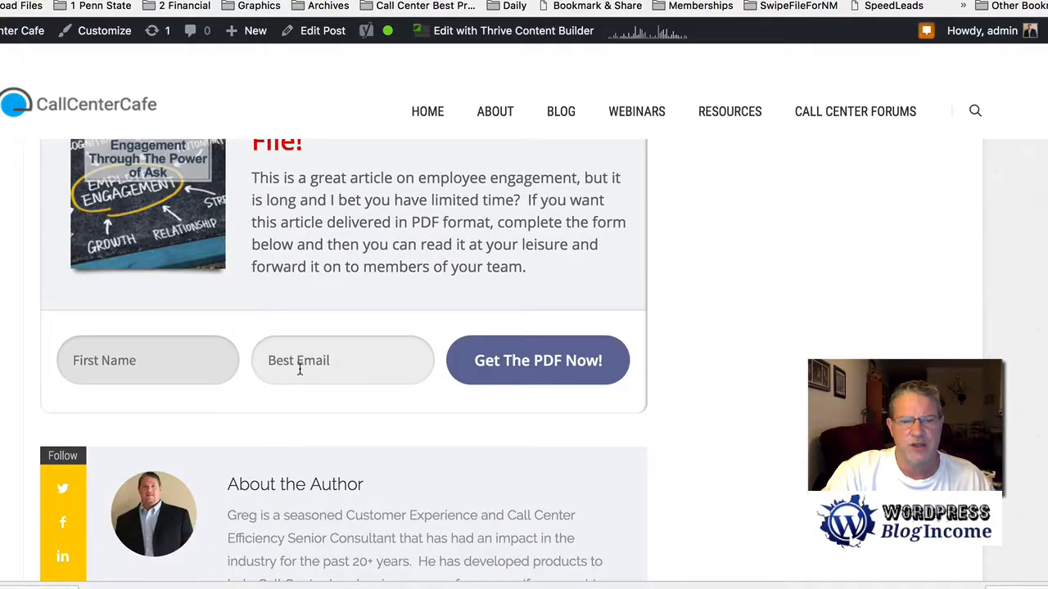
pyautogui.scroll(11, 300, 370)
pyautogui.scroll(20, 299, 370)
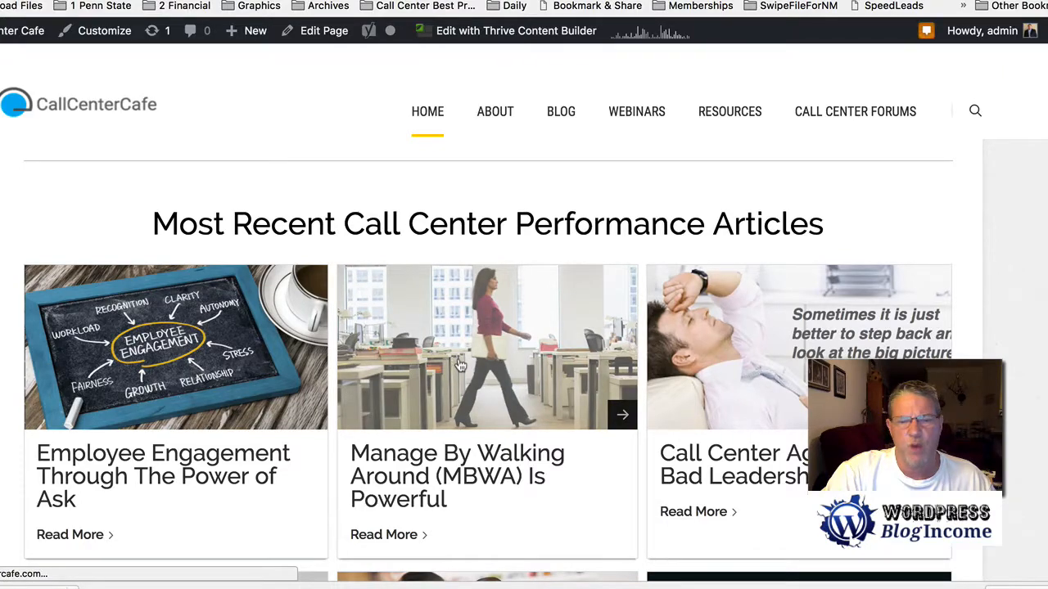
# - Open the Manage By Walking Around (MBWA) Is Powerful article from the homepage and check its content and sidebar for opt-in forms
pyautogui.click(459, 366)
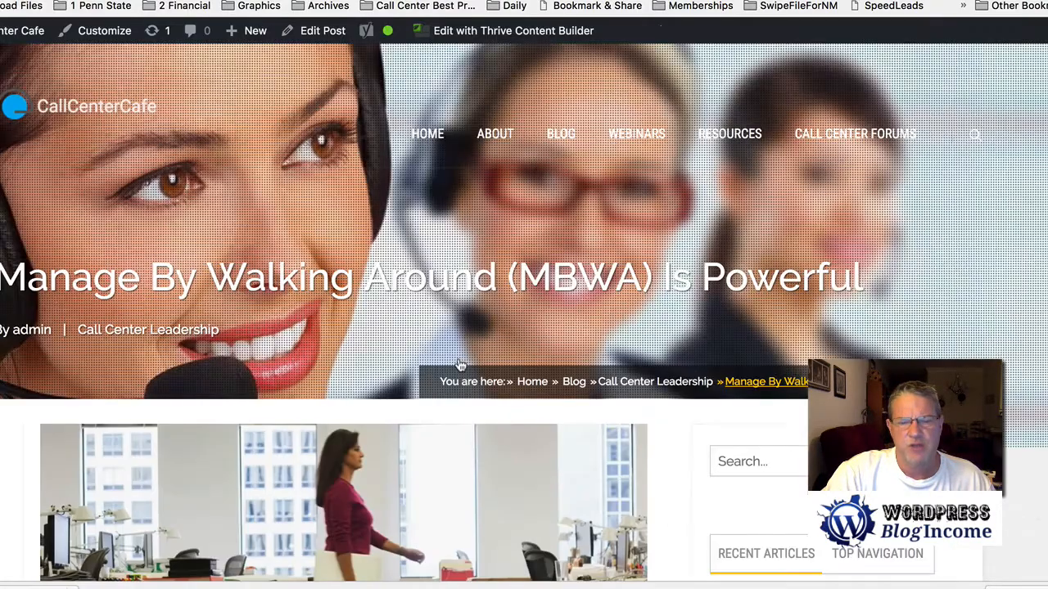
pyautogui.scroll(-5, 374, 344)
pyautogui.scroll(-1, 374, 344)
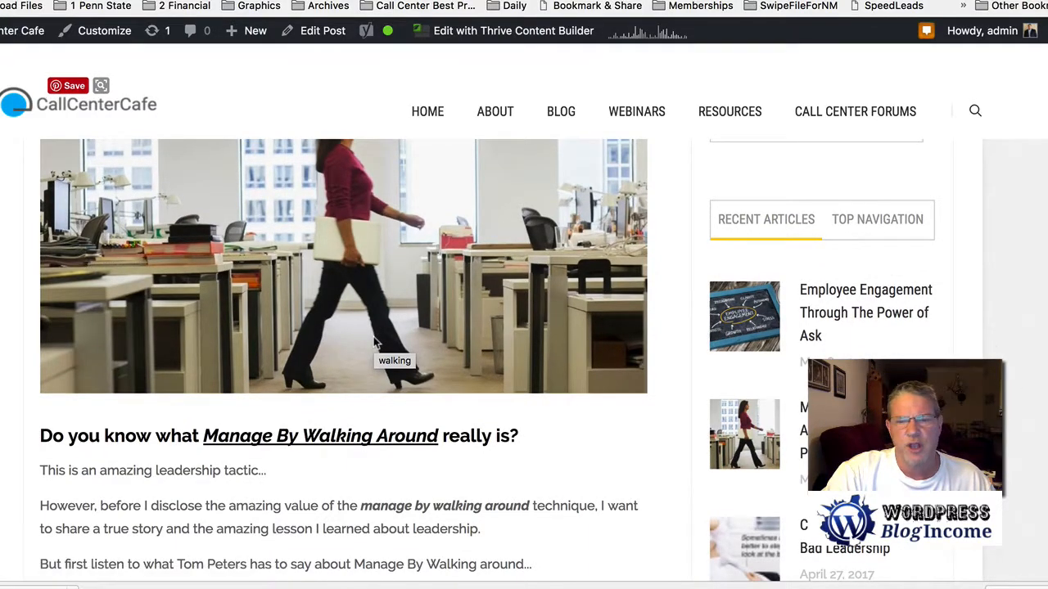
pyautogui.scroll(5, 374, 342)
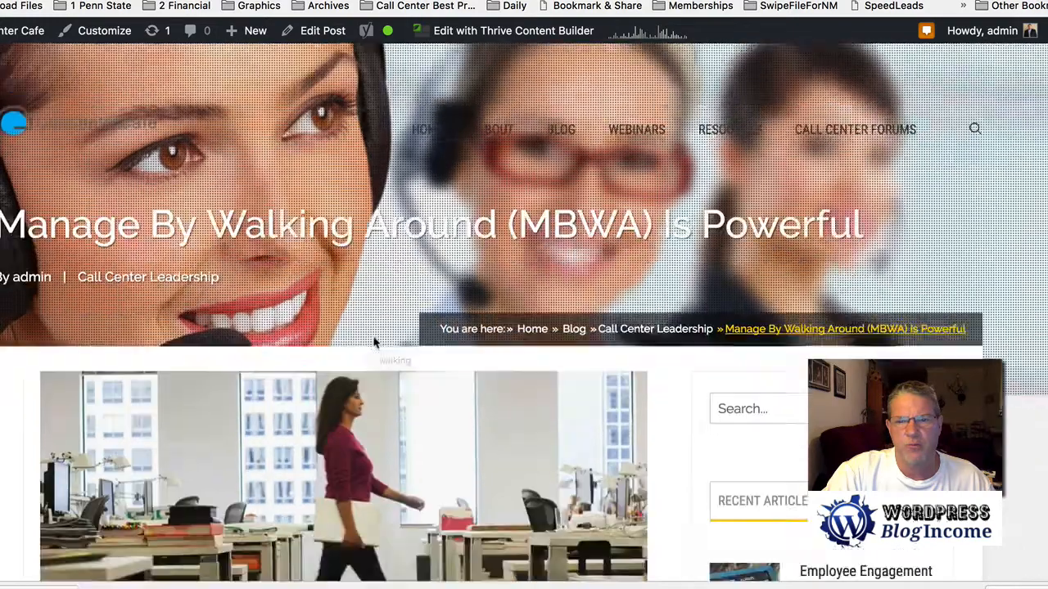
pyautogui.scroll(-10, 374, 342)
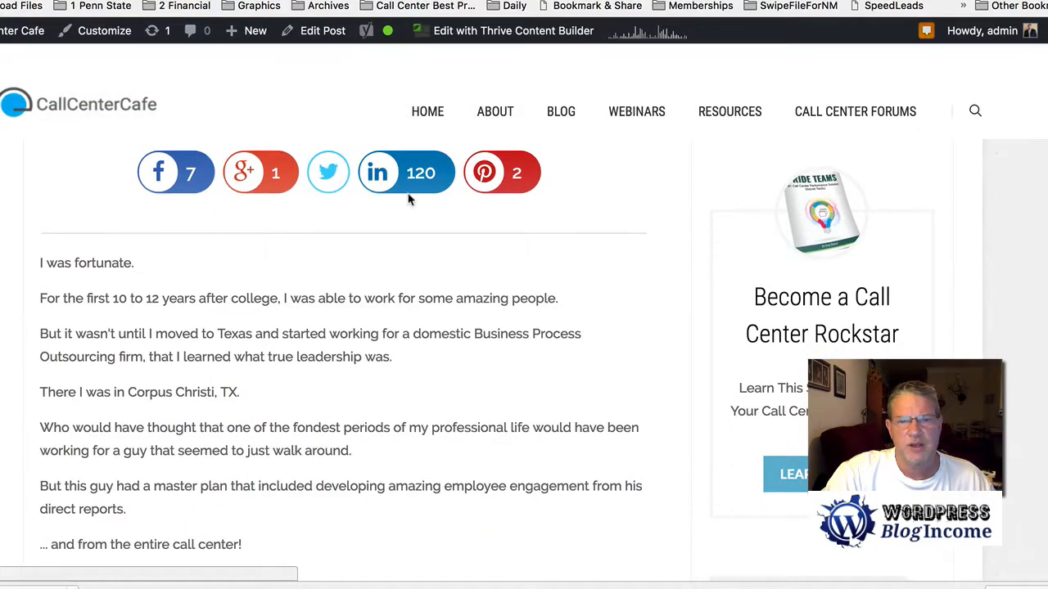
pyautogui.scroll(-3, 361, 332)
pyautogui.scroll(-15, 362, 336)
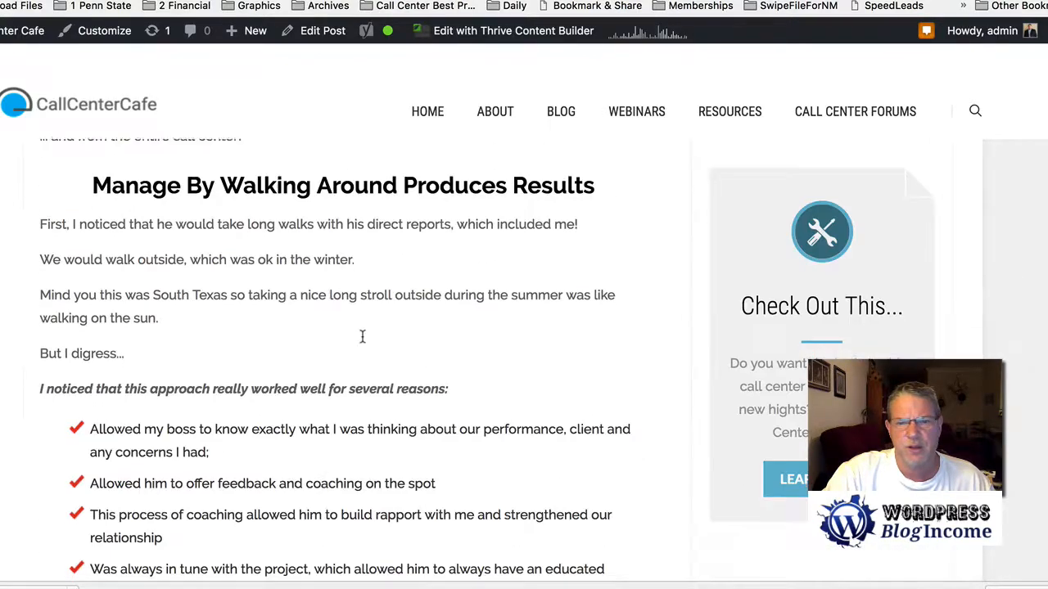
pyautogui.scroll(-15, 361, 335)
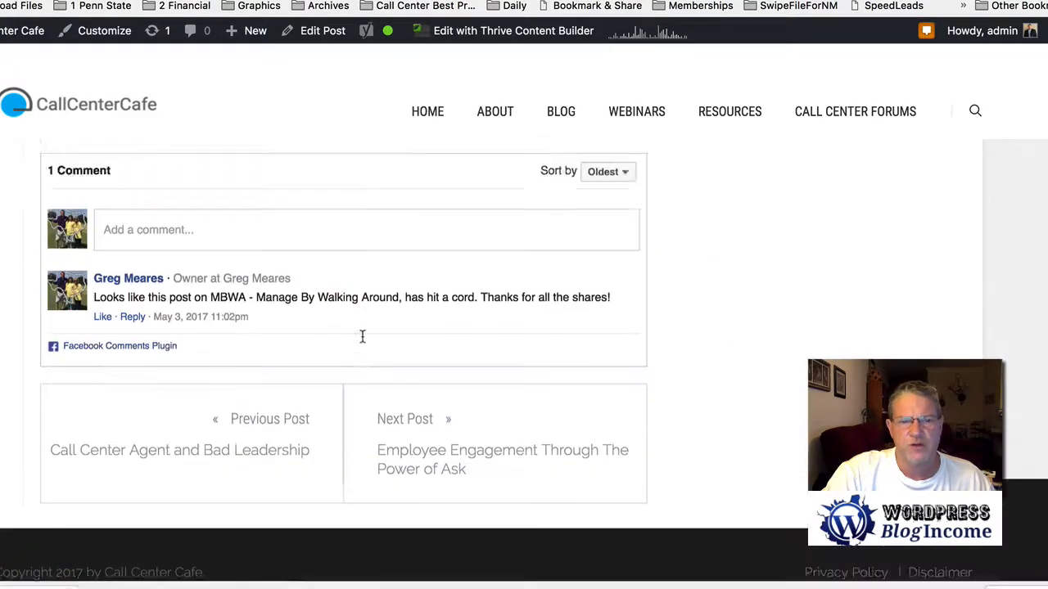
pyautogui.scroll(10, 362, 336)
pyautogui.scroll(6, 362, 336)
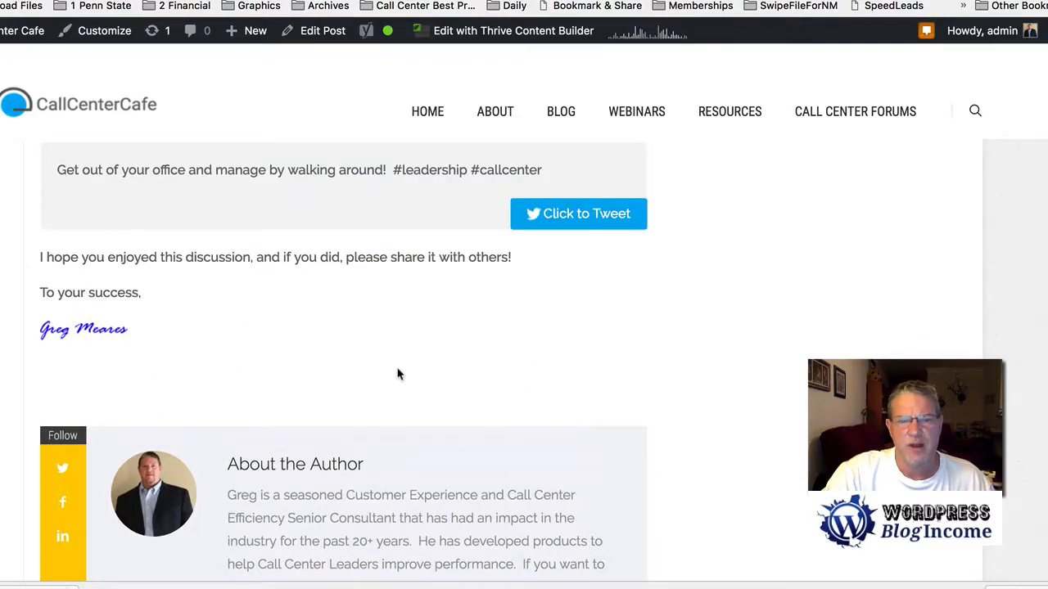
pyautogui.scroll(20, 398, 374)
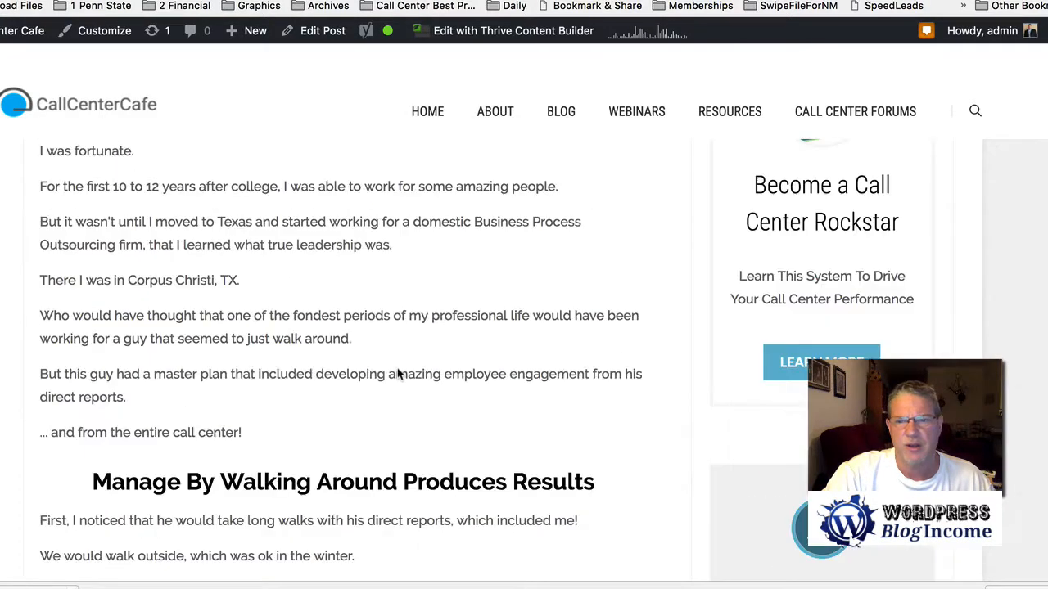
pyautogui.scroll(8, 398, 374)
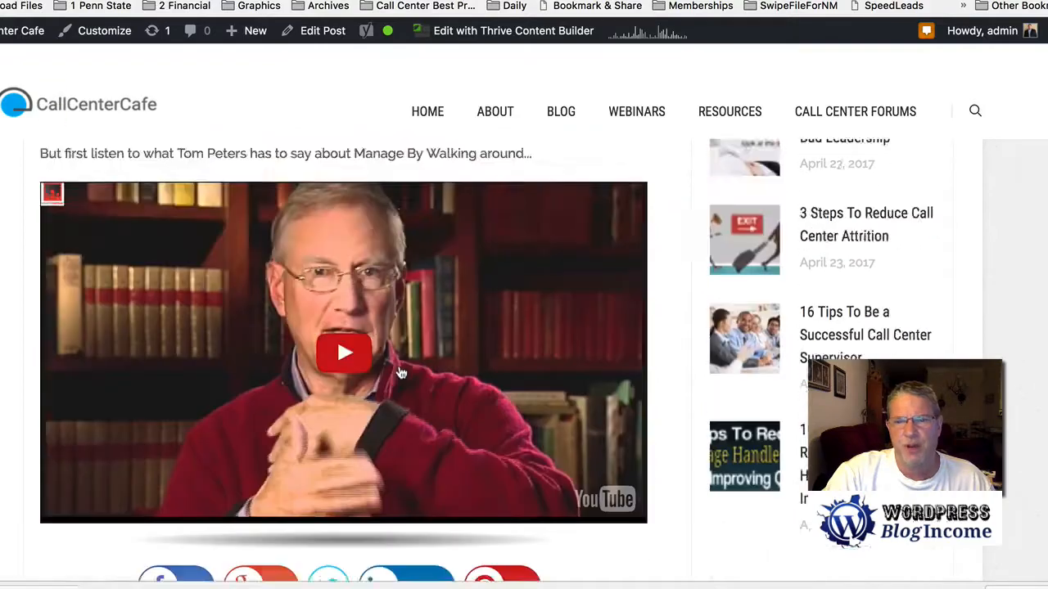
pyautogui.scroll(15, 401, 373)
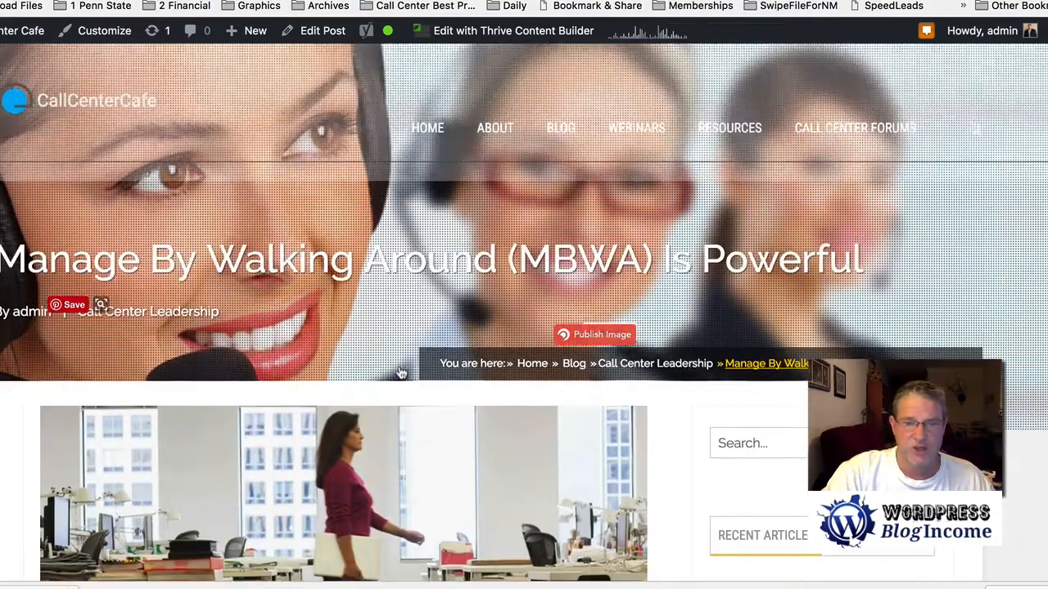
pyautogui.scroll(1, 401, 373)
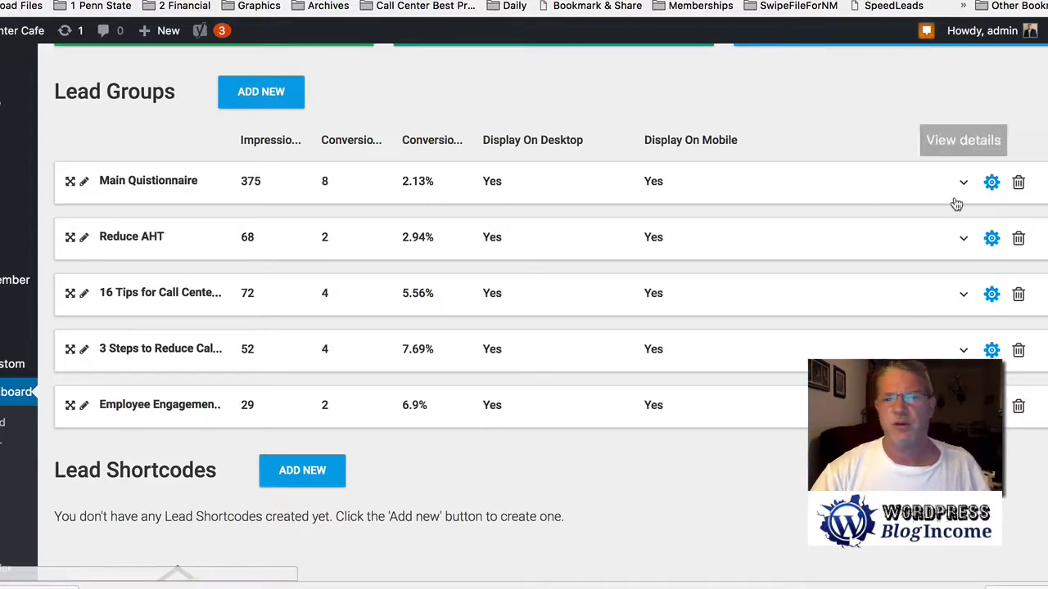
# - Add a new lead group named Test
pyautogui.click(273, 91)
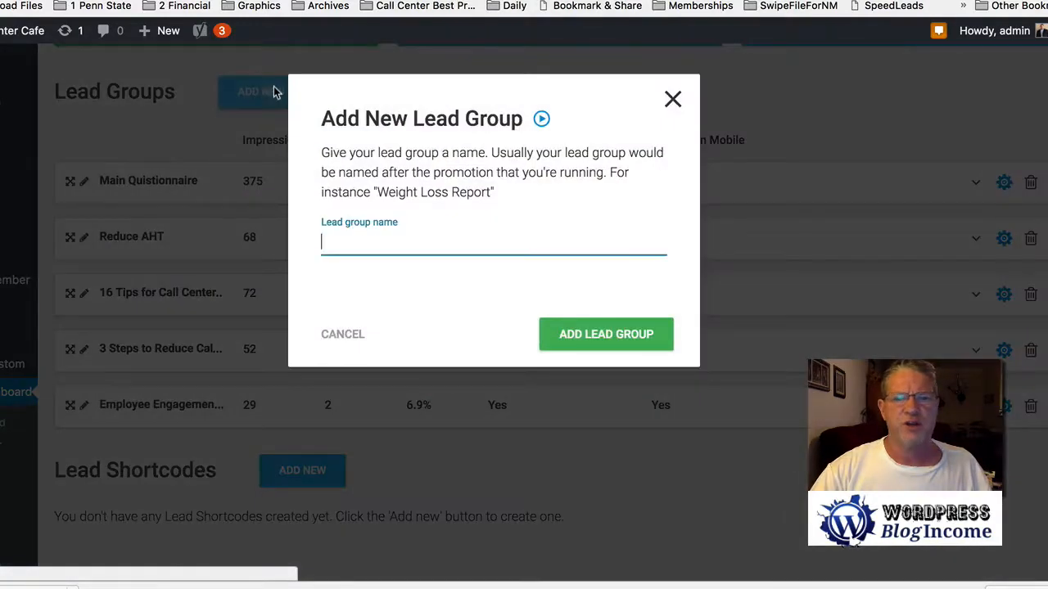
pyautogui.write('Test')
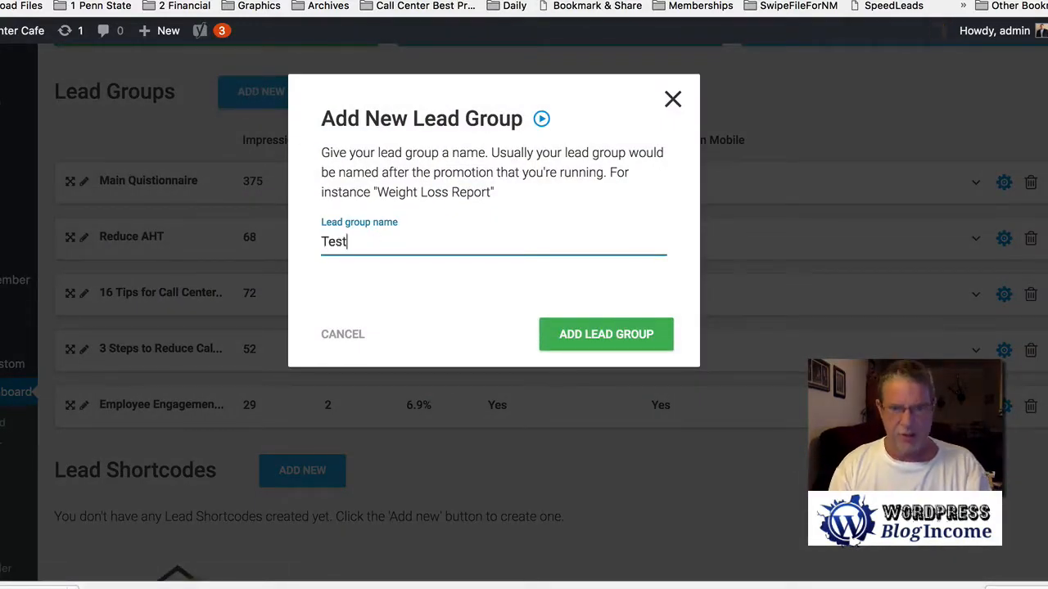
pyautogui.click(587, 338)
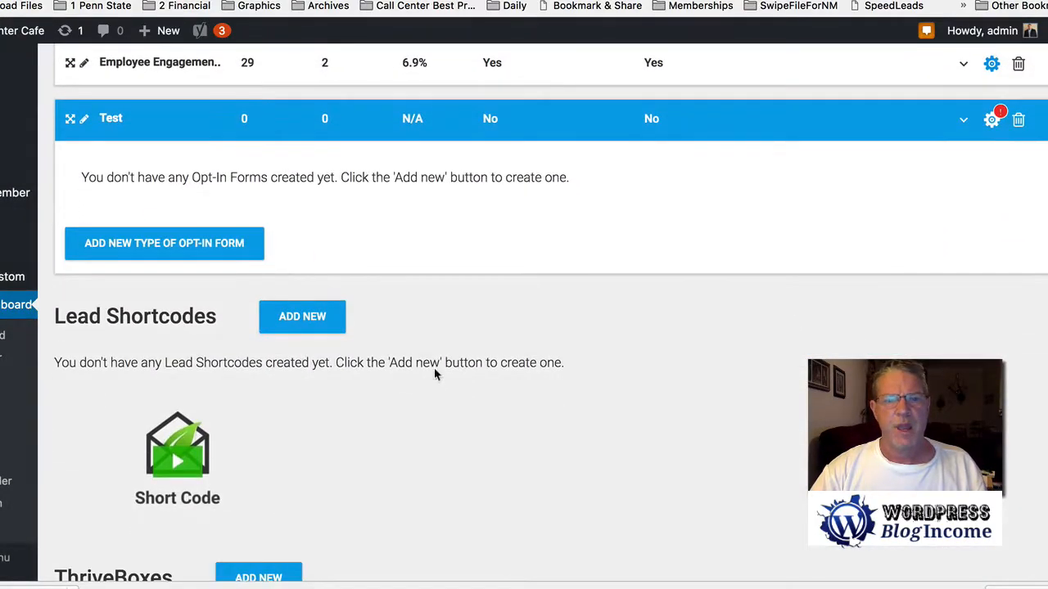
# - Look over the opt-in form types available for the Test lead group without adding one, and collapse the group's details
pyautogui.scroll(4, 433, 360)
pyautogui.scroll(-1, 315, 489)
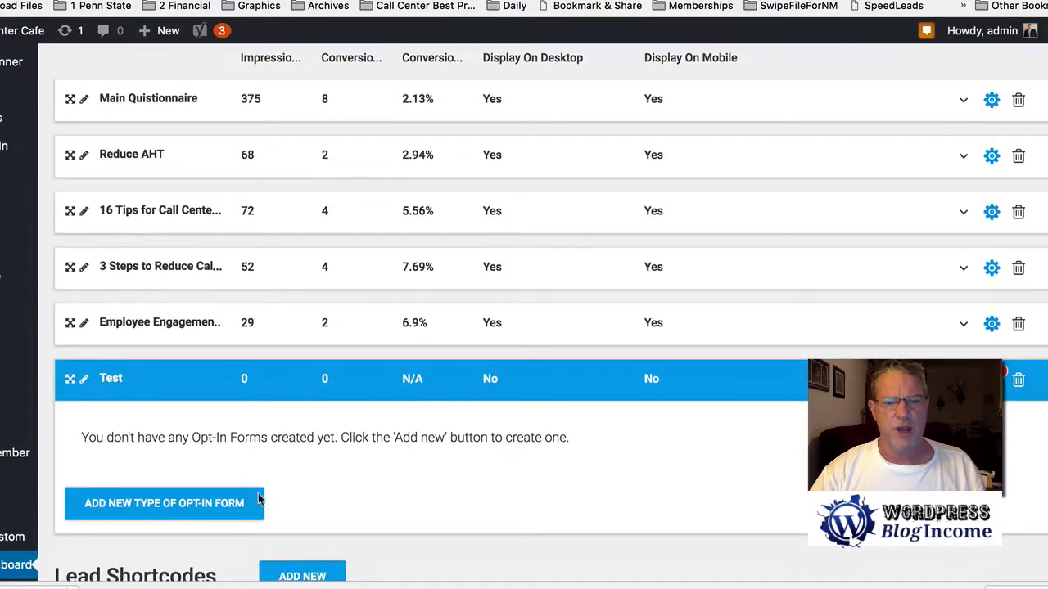
pyautogui.click(215, 502)
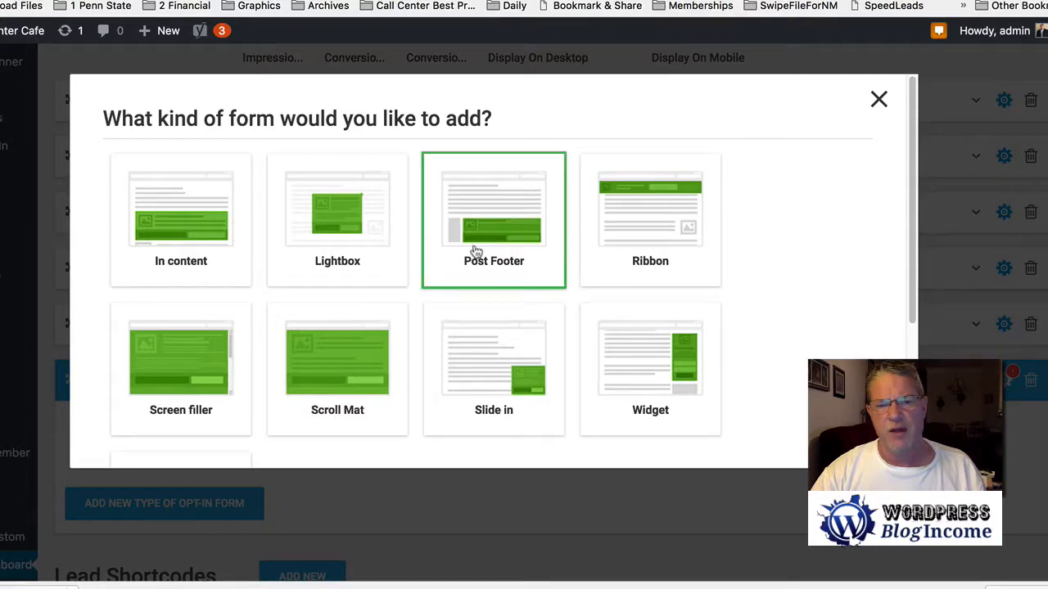
pyautogui.click(879, 101)
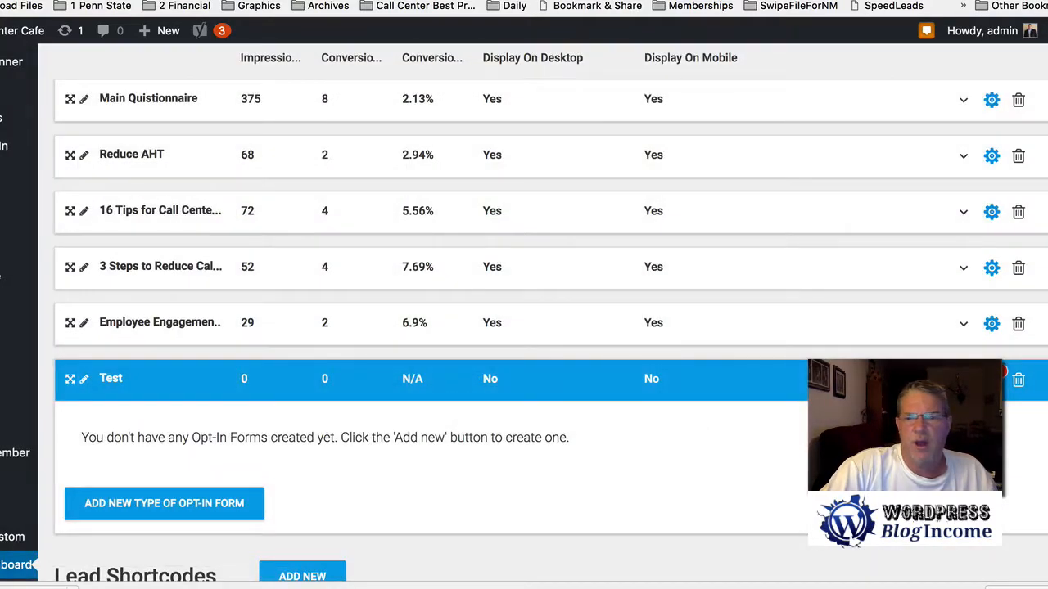
pyautogui.click(992, 378)
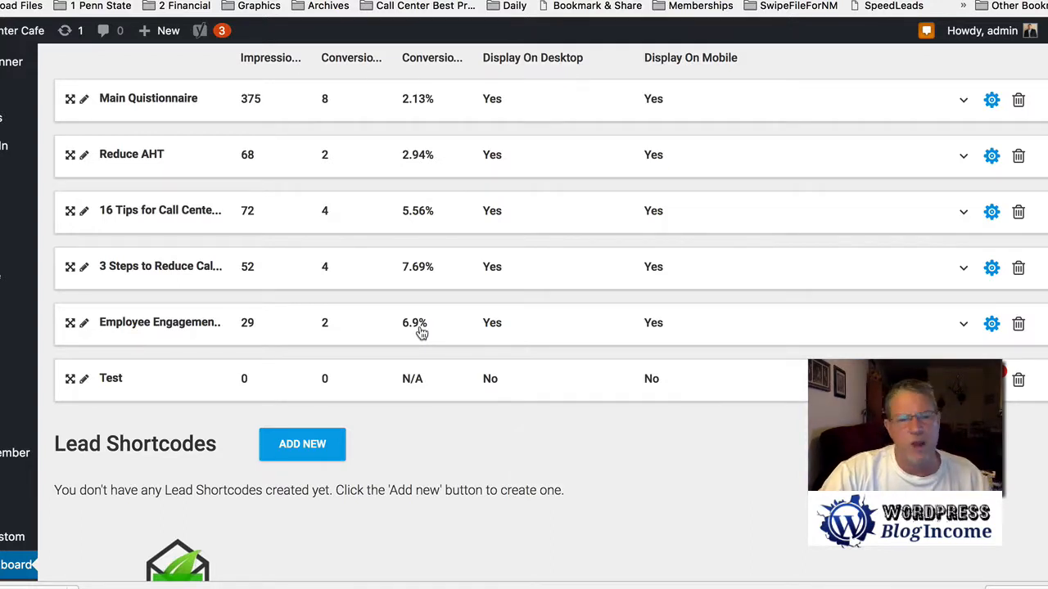
pyautogui.scroll(2, 438, 346)
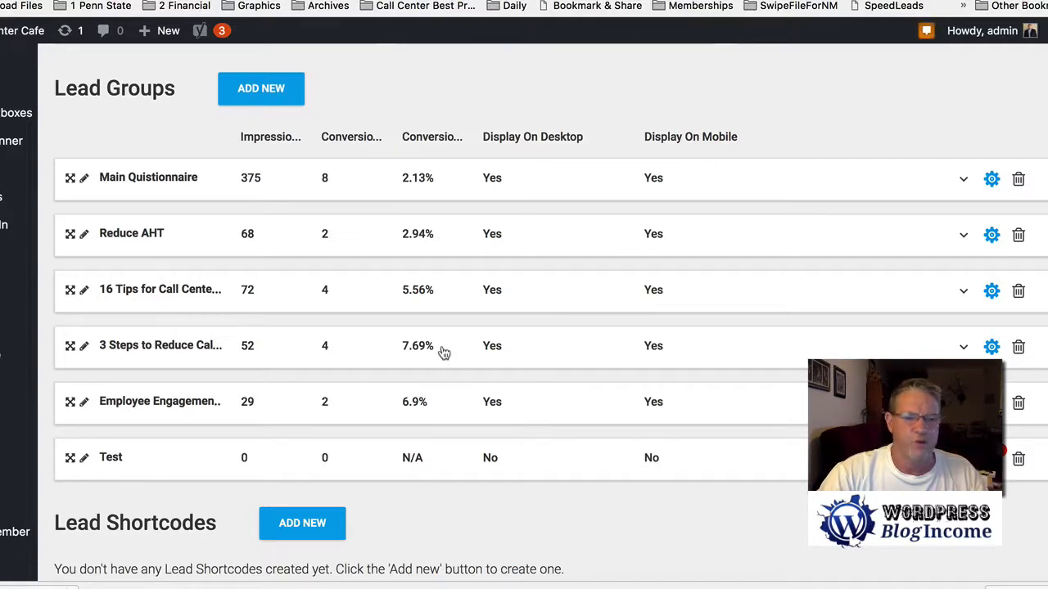
pyautogui.scroll(5, 442, 352)
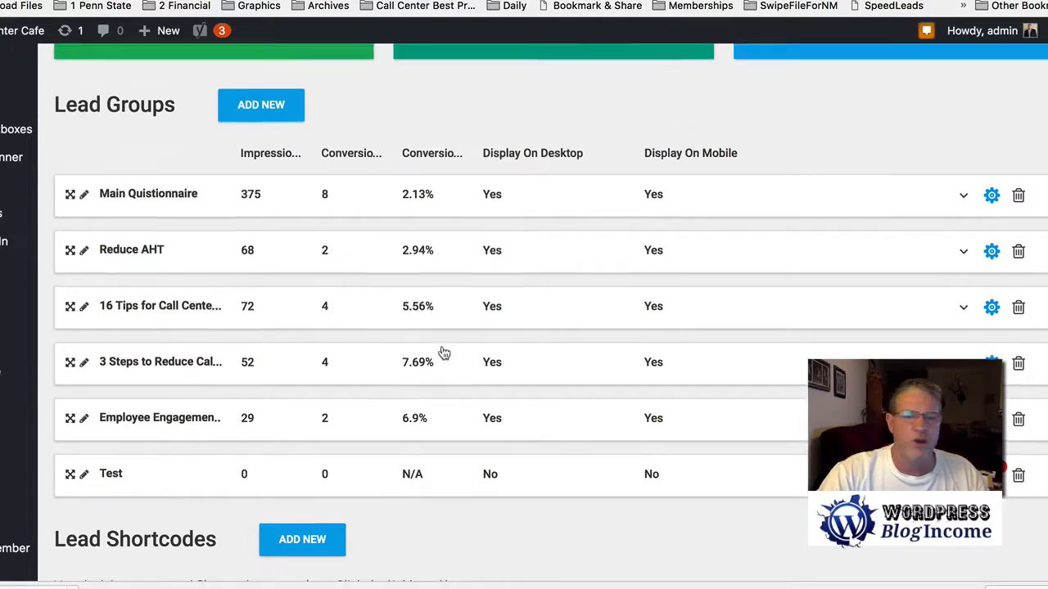